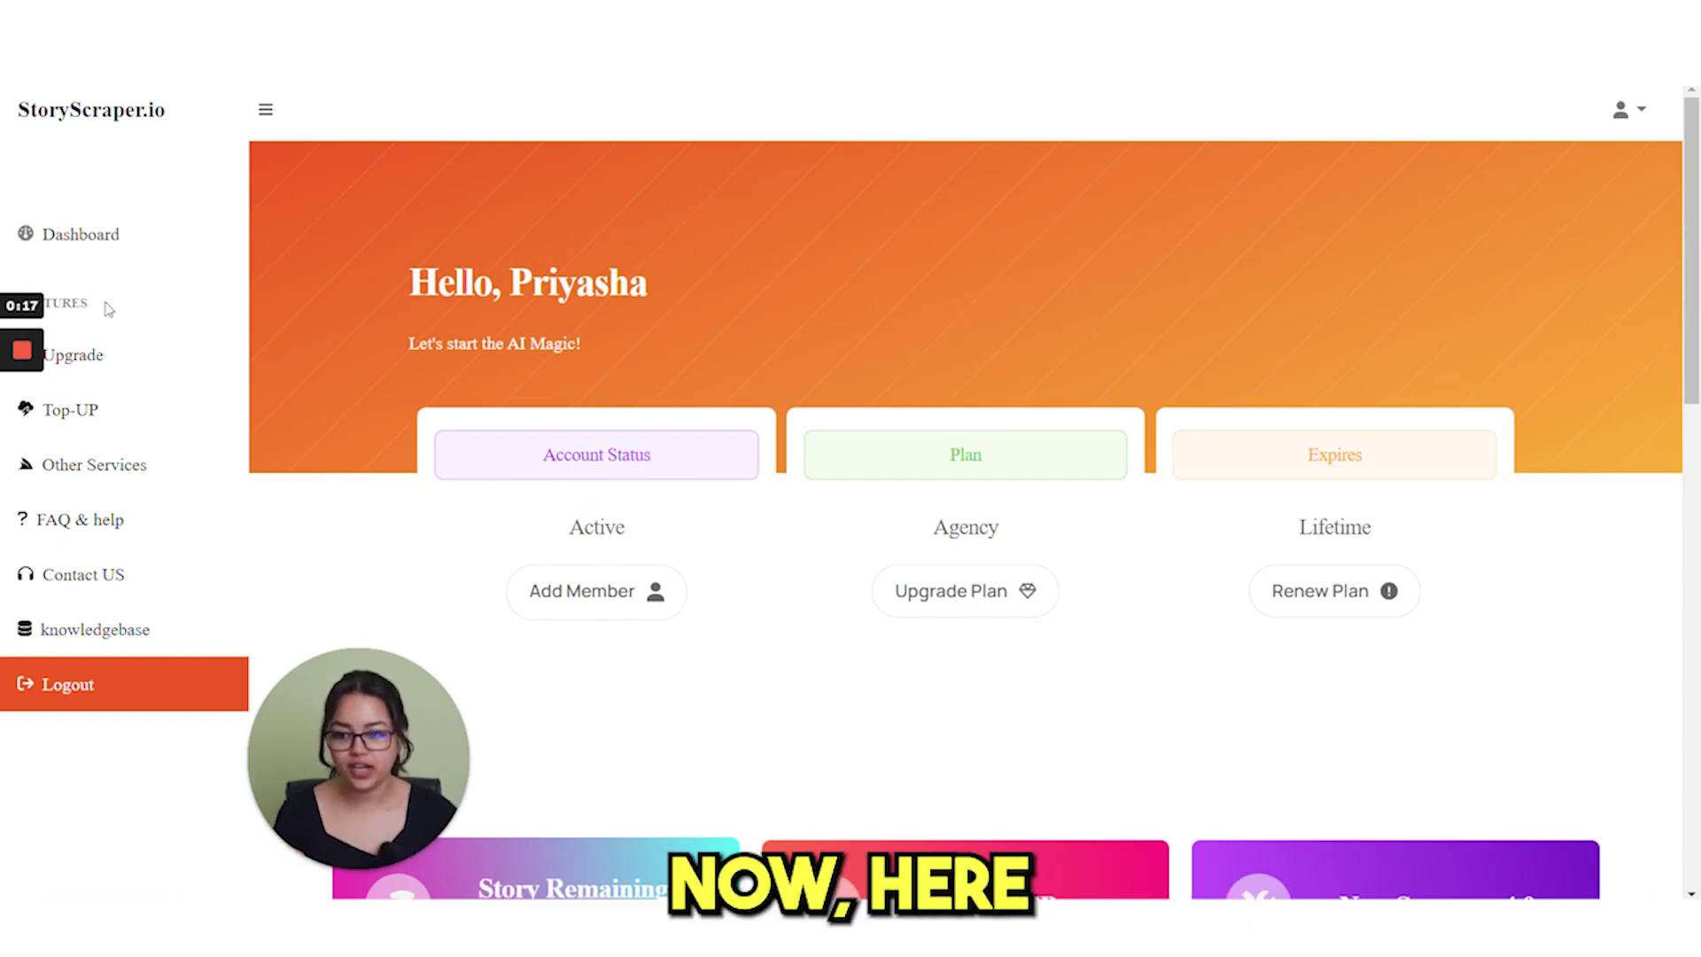
# - Look over the dashboard and check the account options menu
pyautogui.scroll(-2, 163, 327)
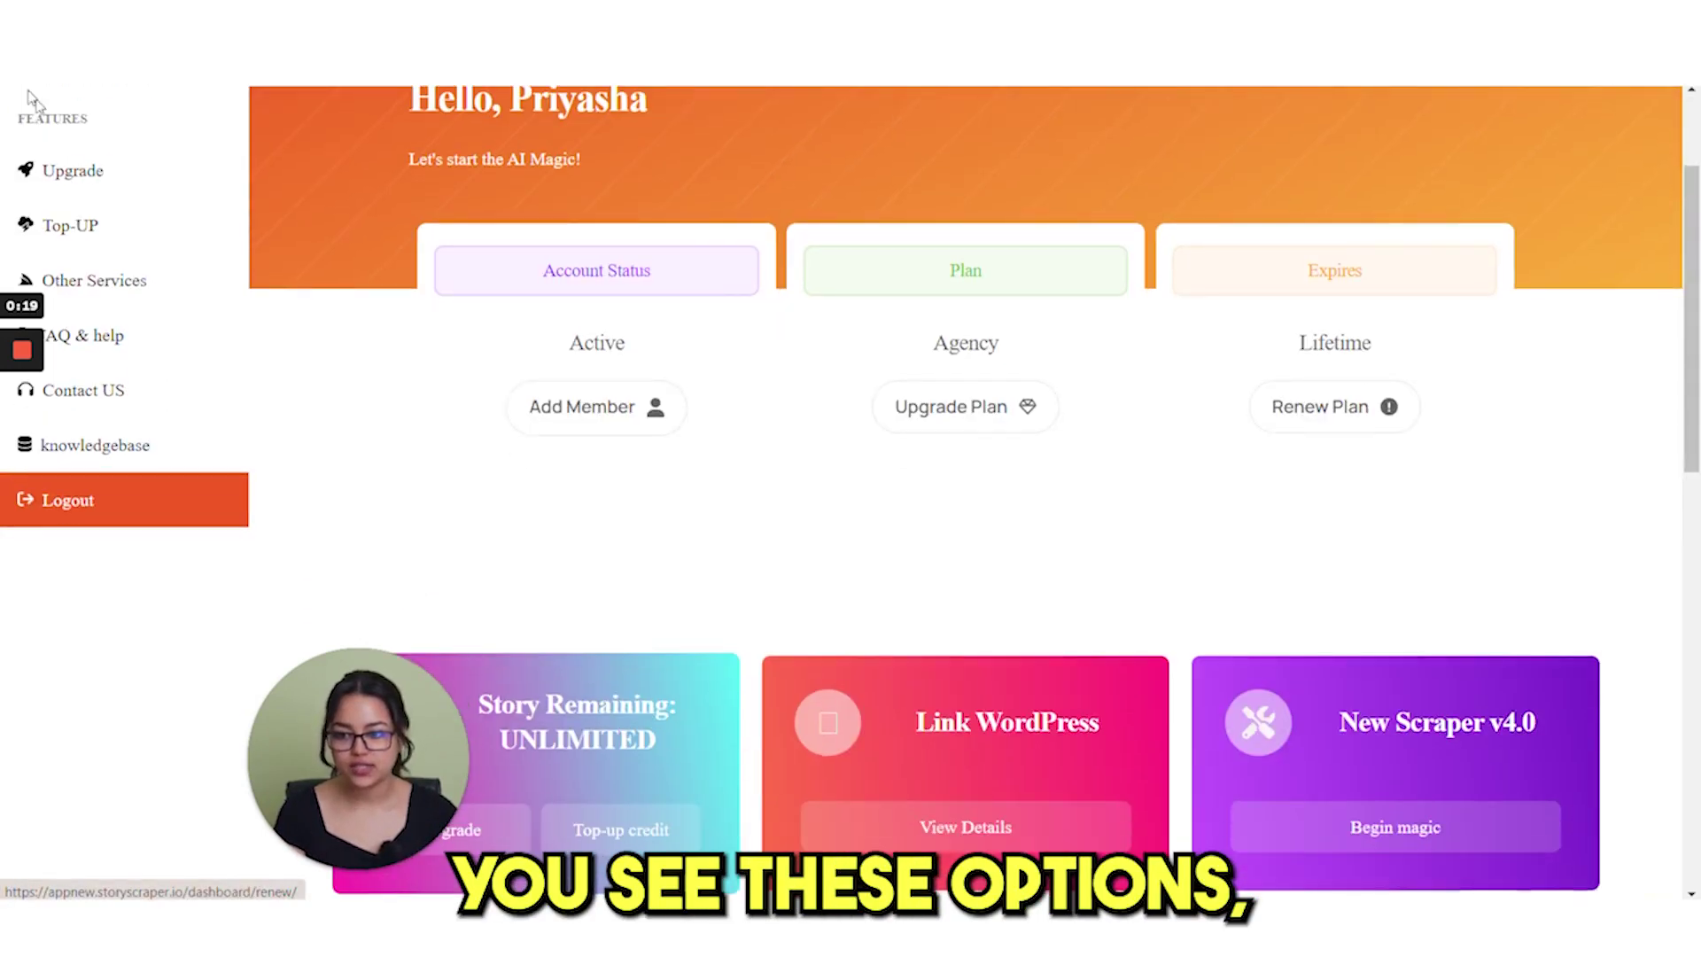
pyautogui.scroll(2, 189, 311)
pyautogui.scroll(-2, 183, 315)
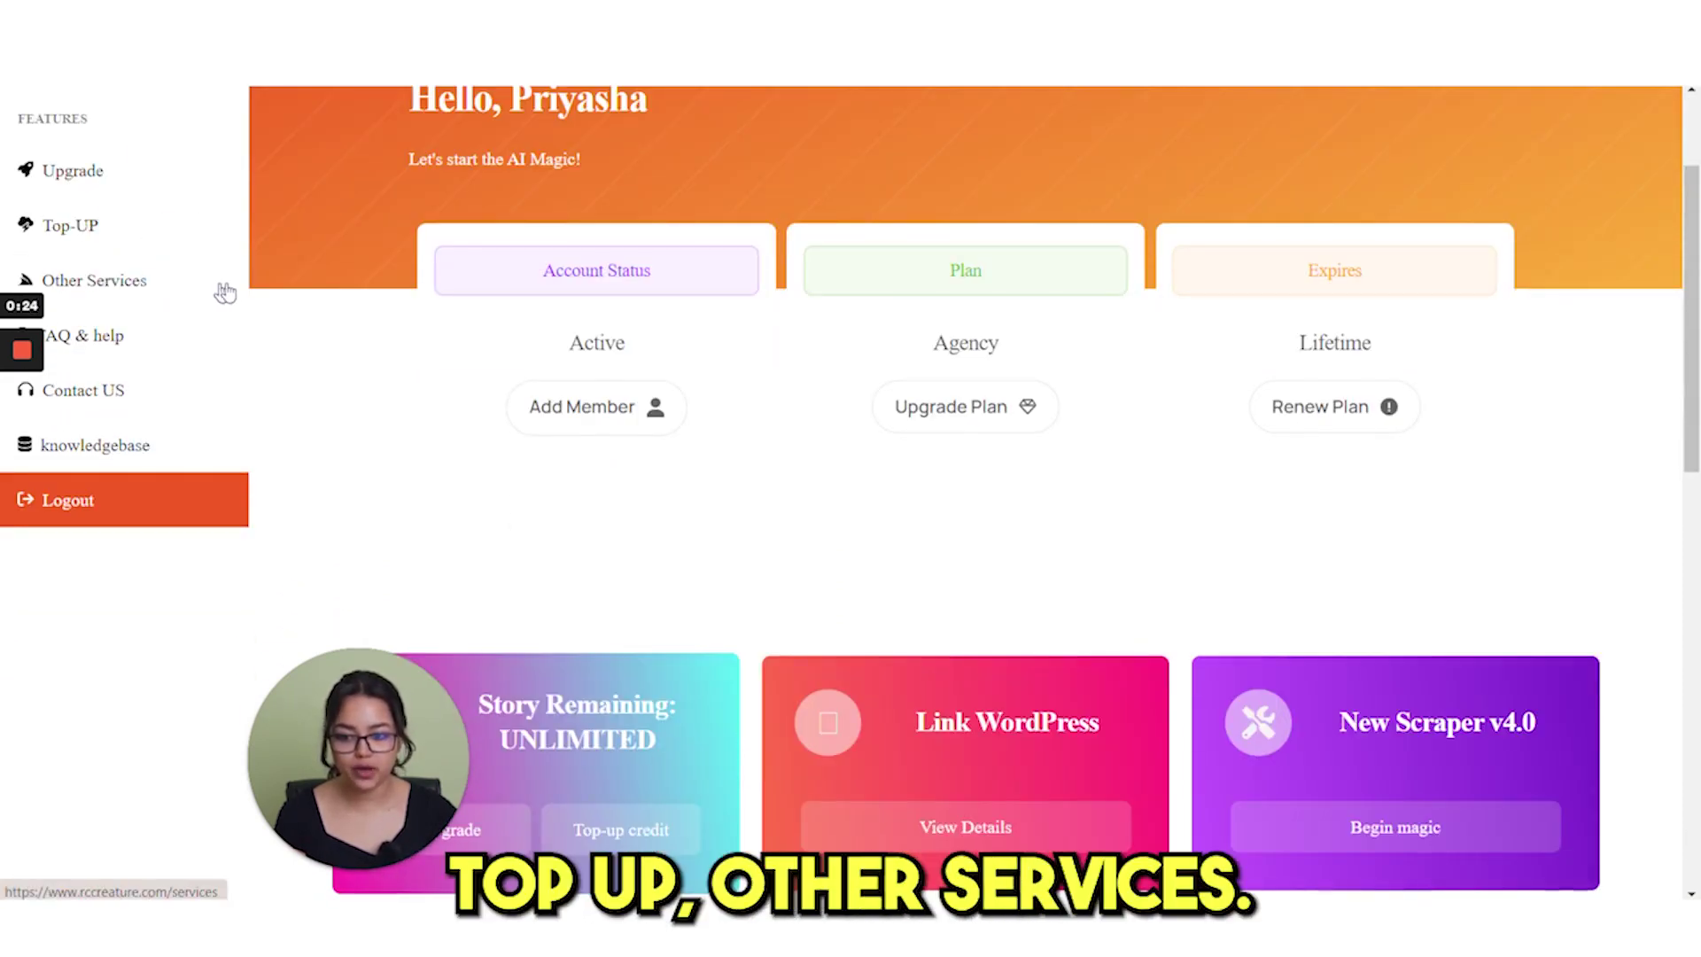
pyautogui.scroll(2, 142, 425)
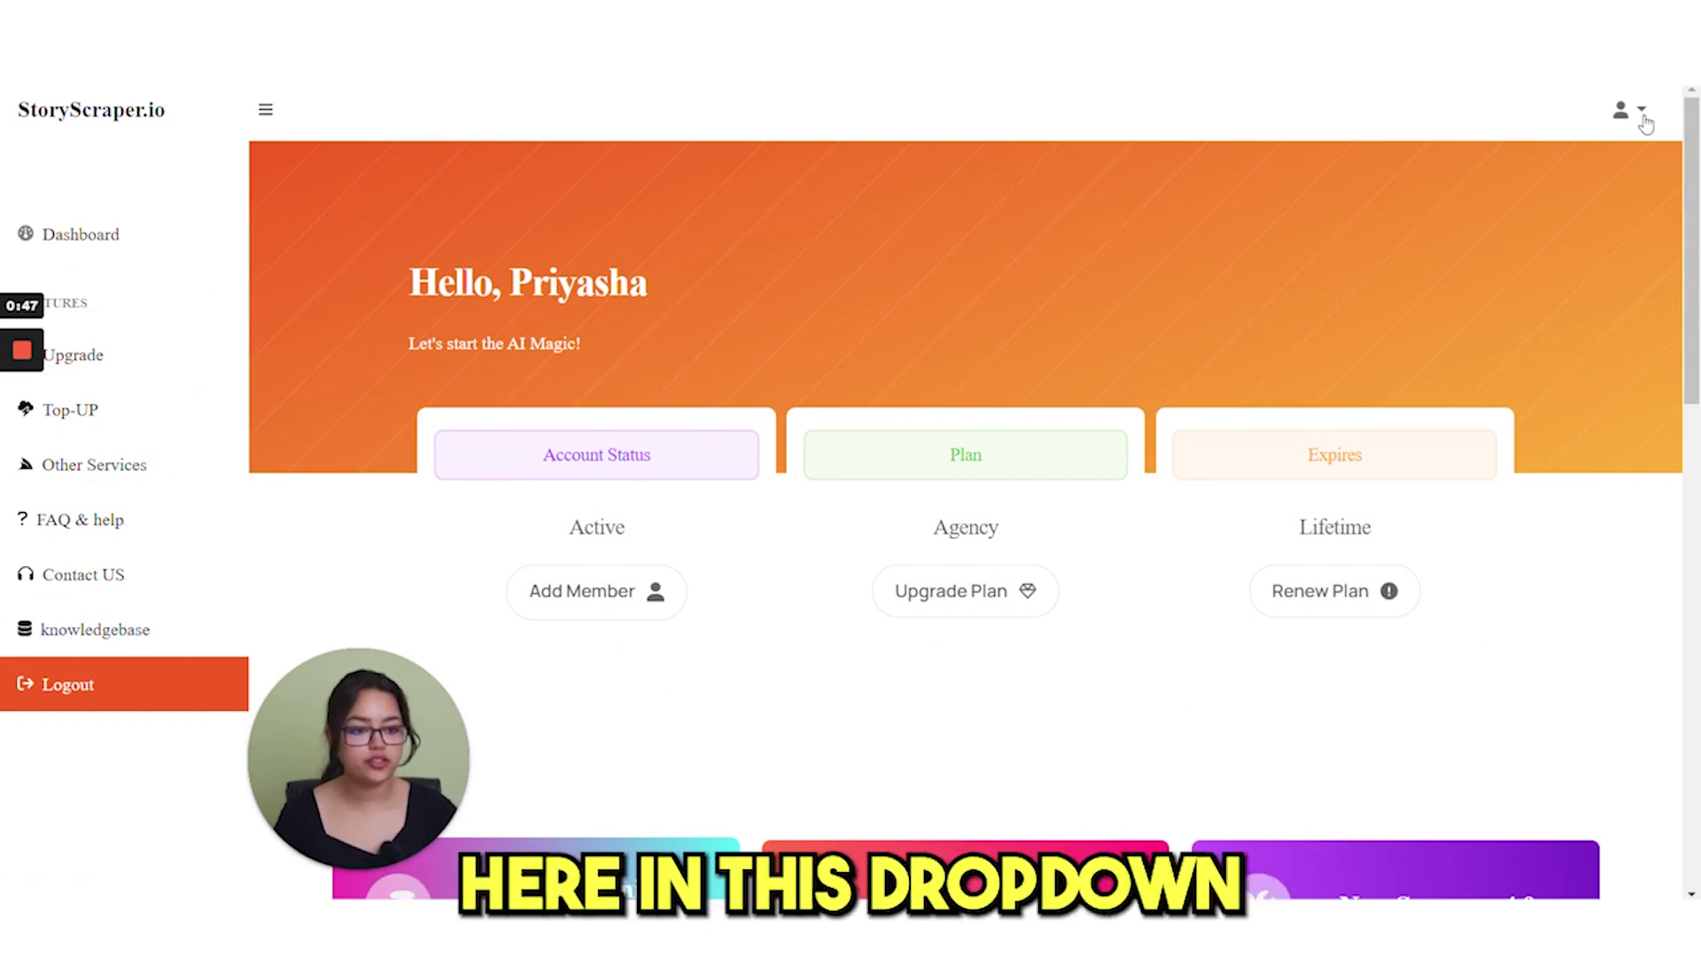
pyautogui.click(1629, 109)
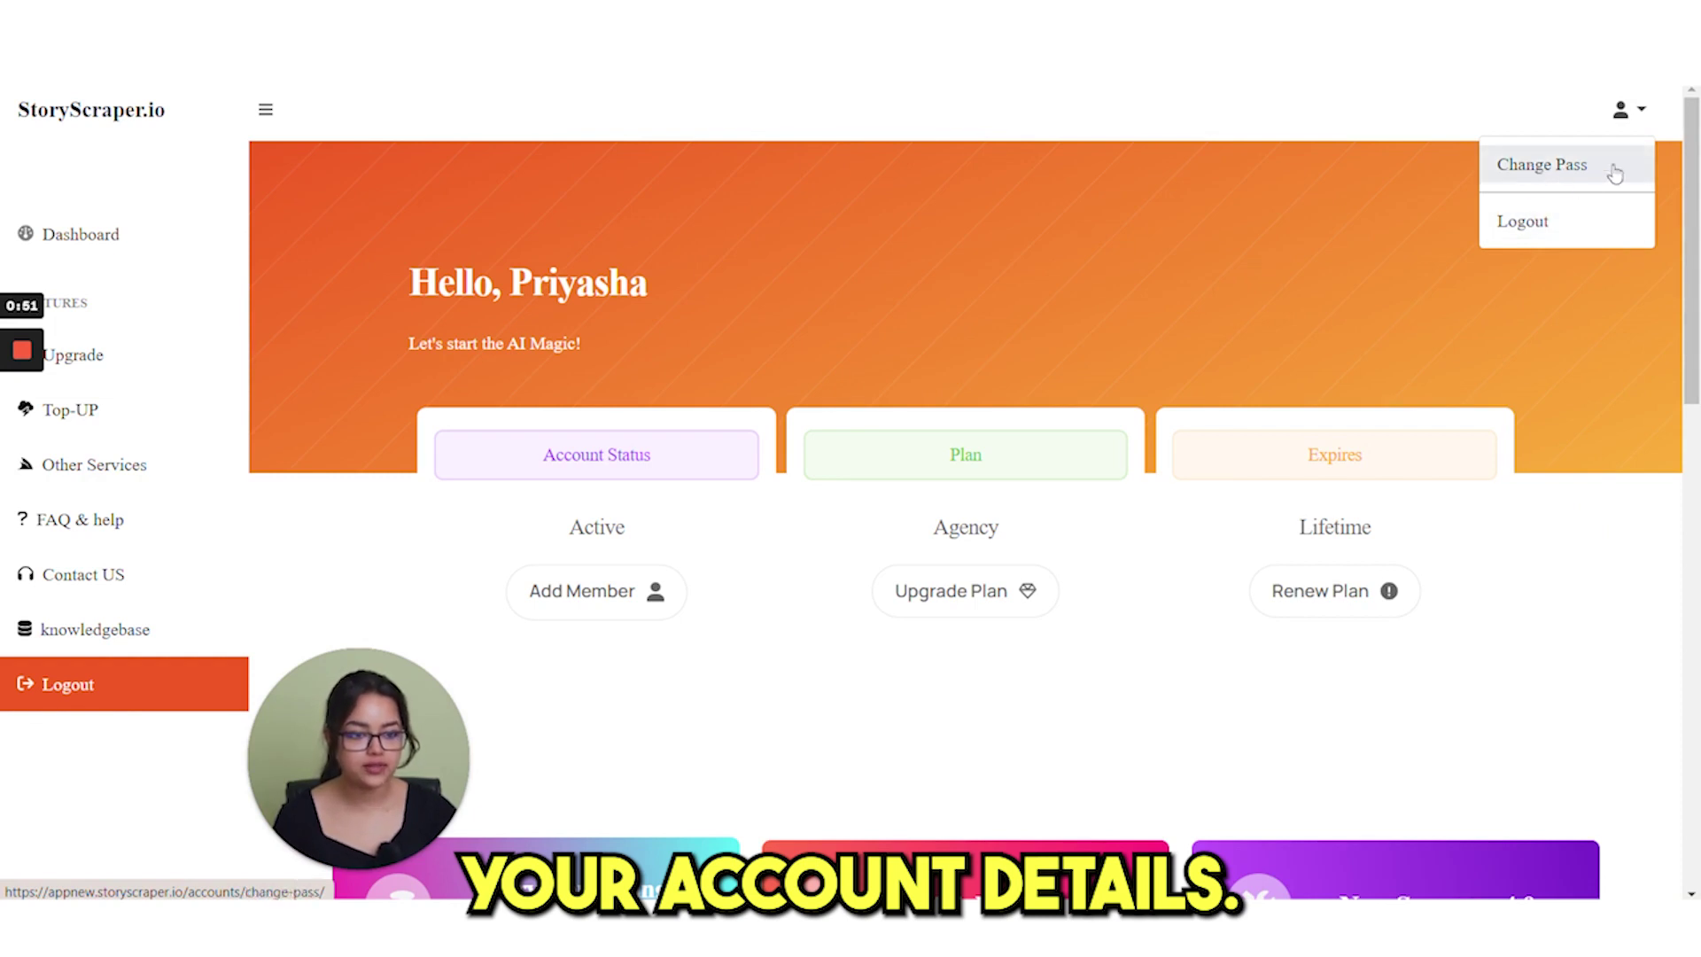
pyautogui.click(1629, 542)
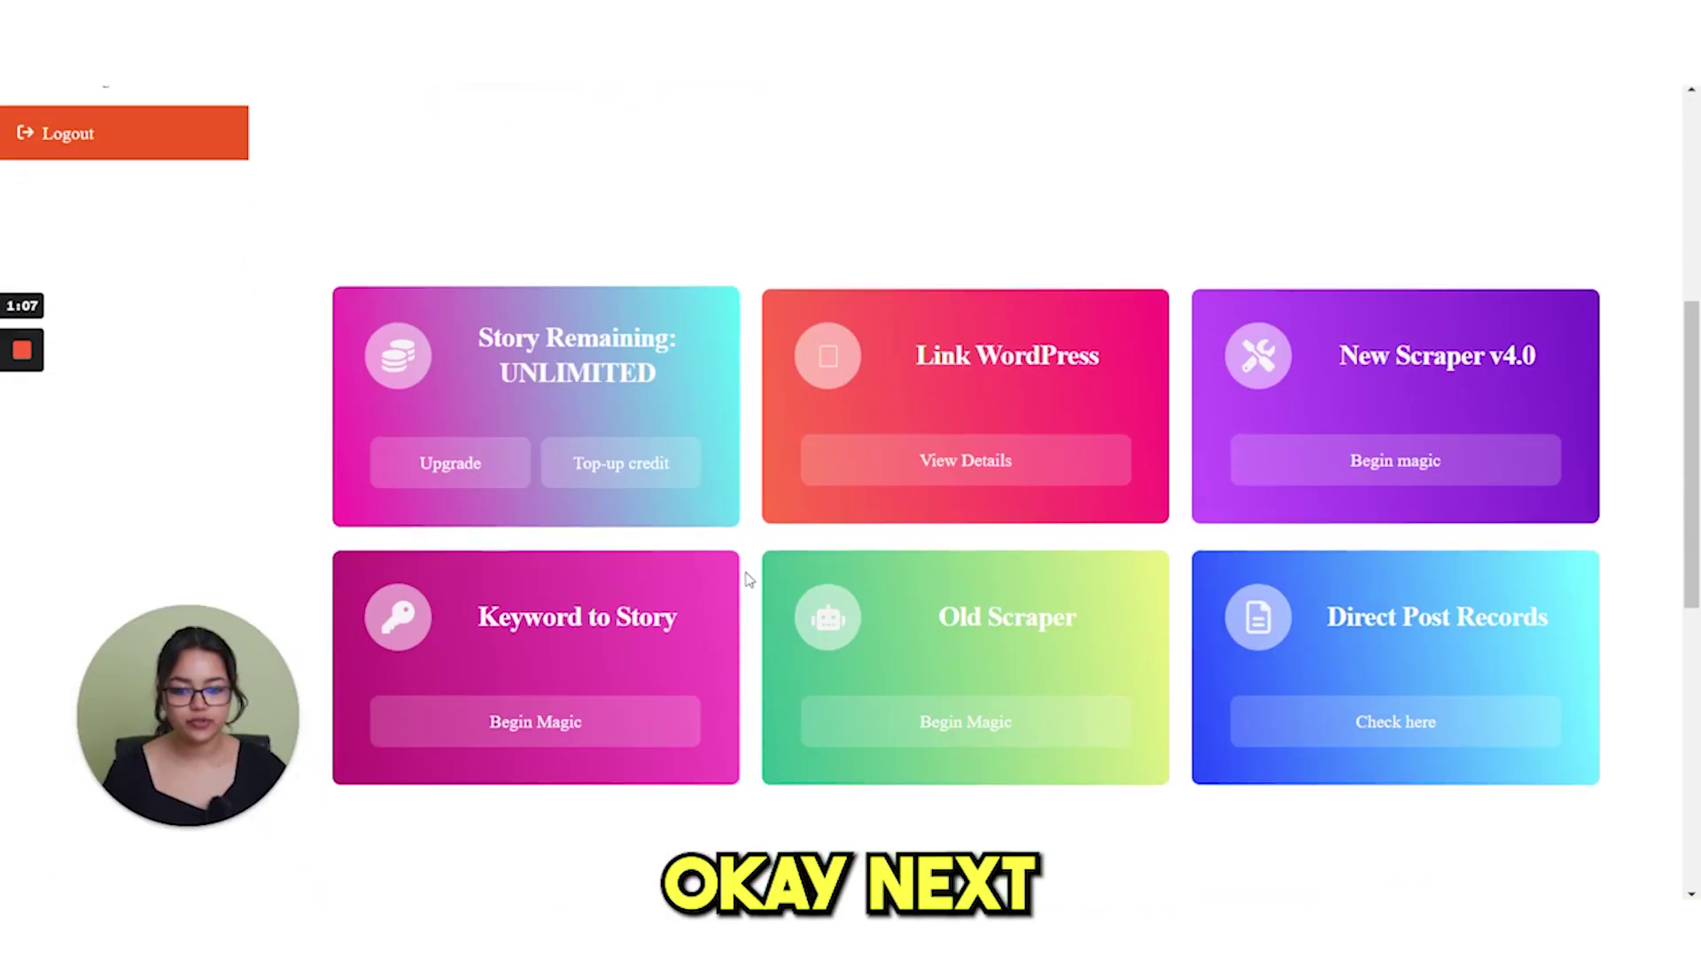
pyautogui.scroll(-1, 747, 580)
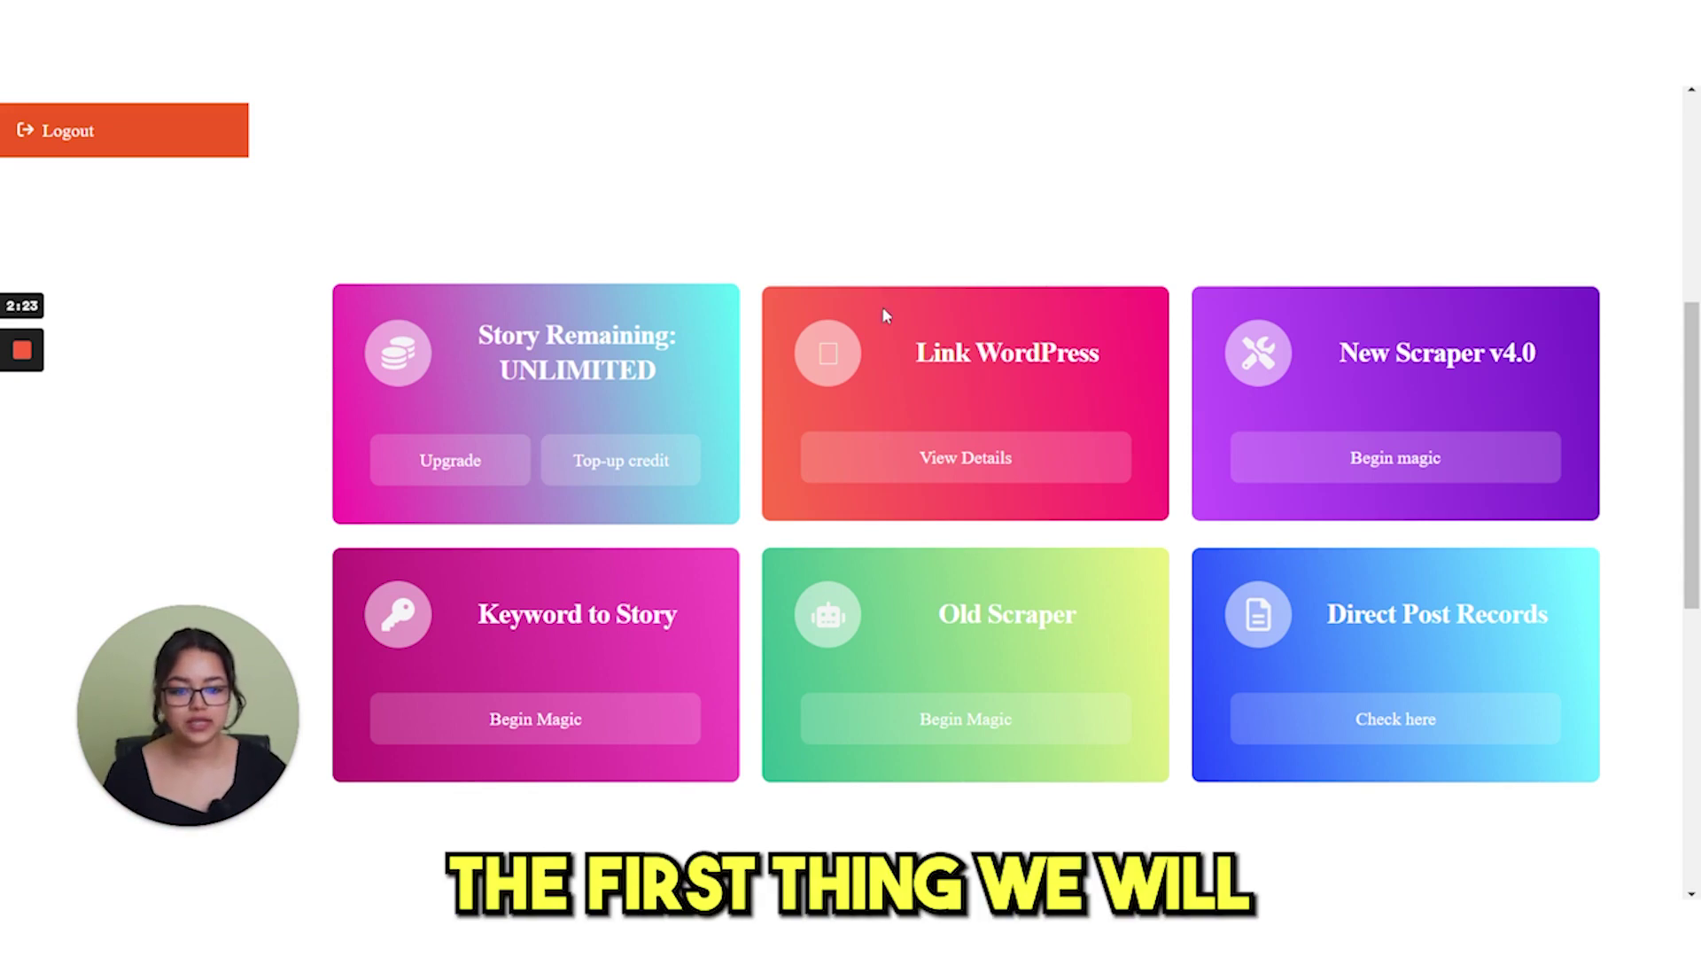
# - Open the Link WordPress details, log back in, and reach the website linking form
pyautogui.click(959, 470)
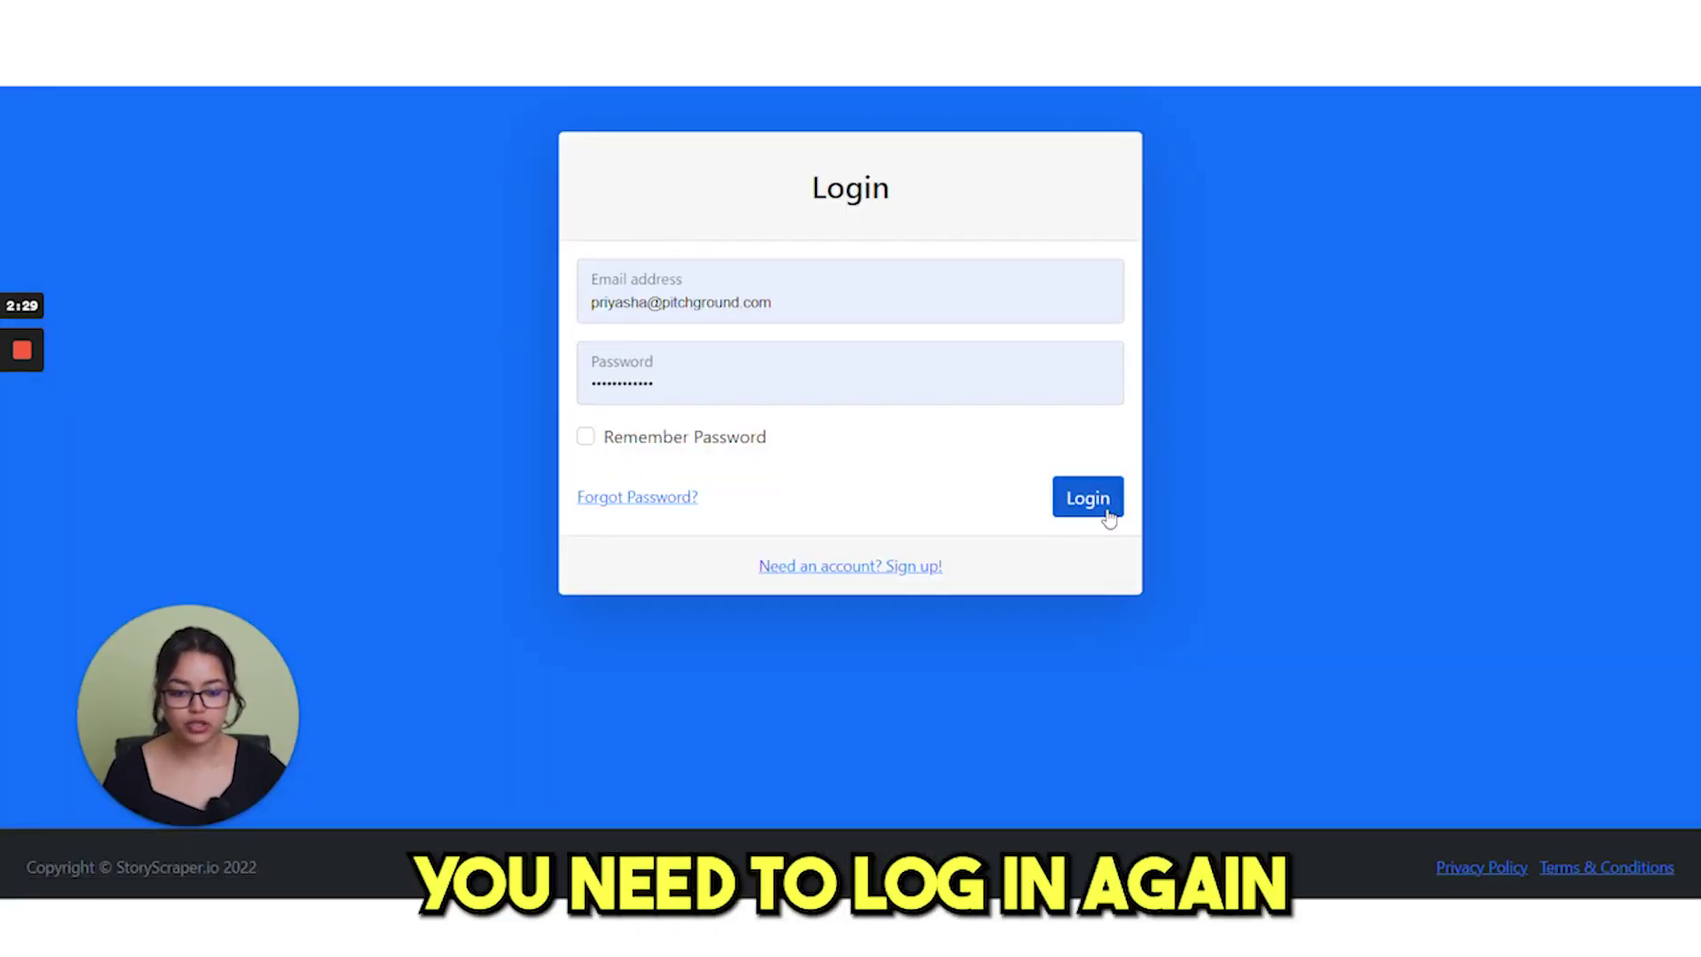
pyautogui.click(1107, 514)
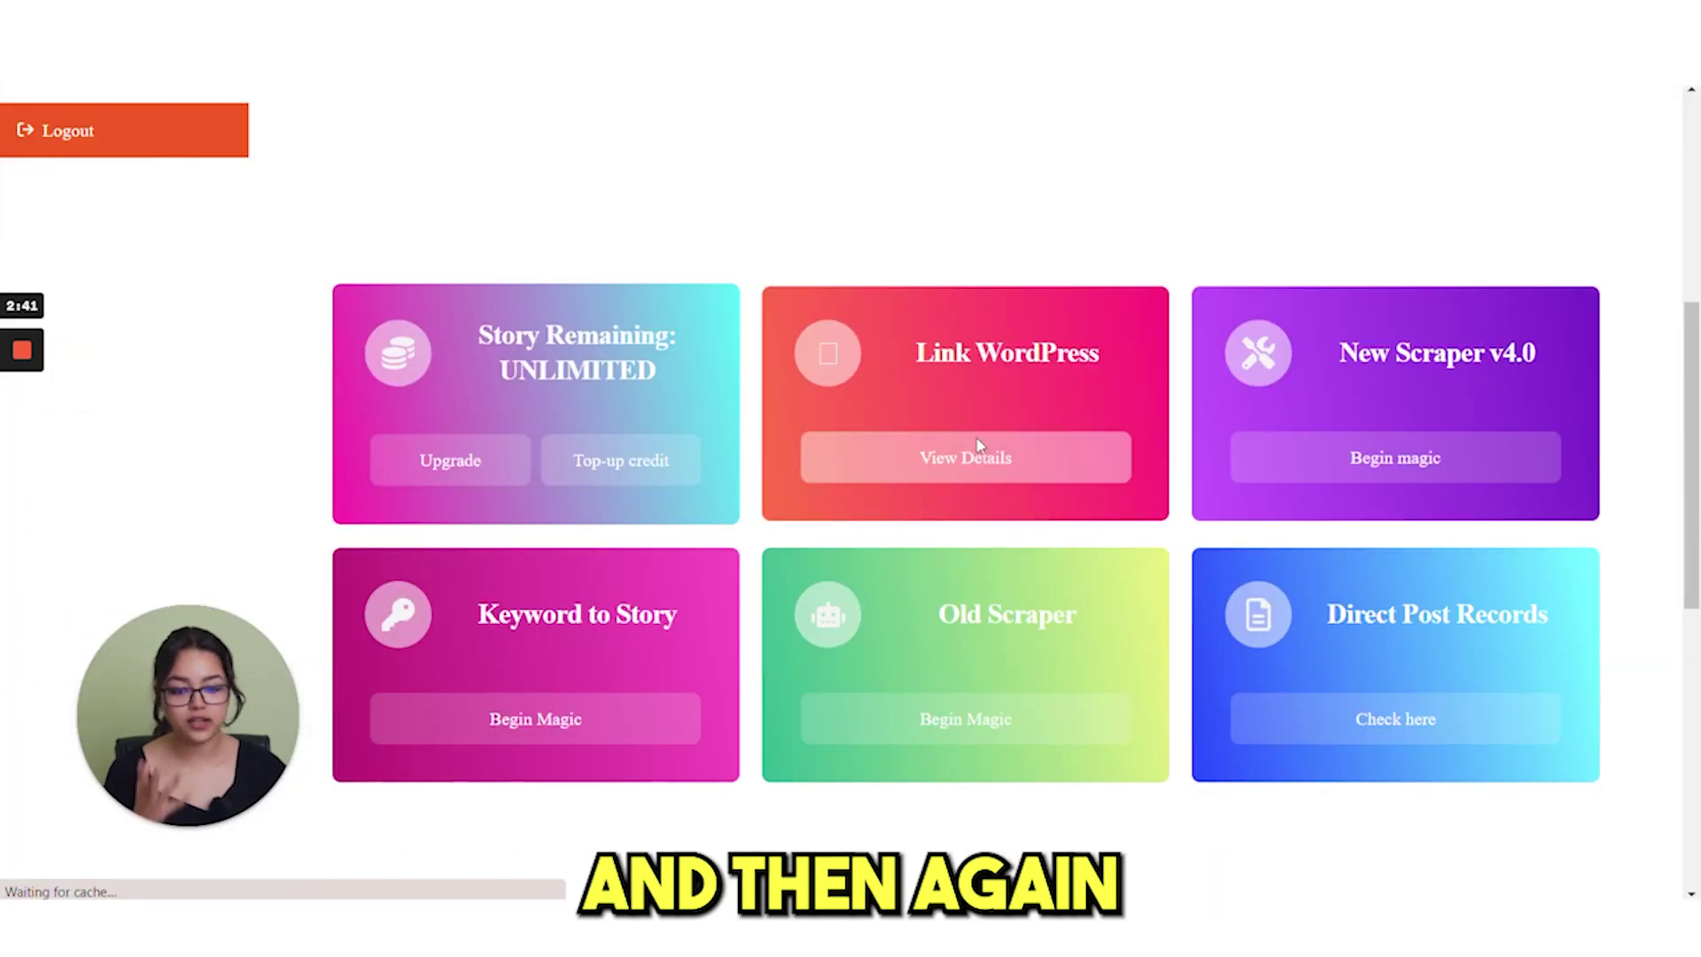
pyautogui.click(975, 460)
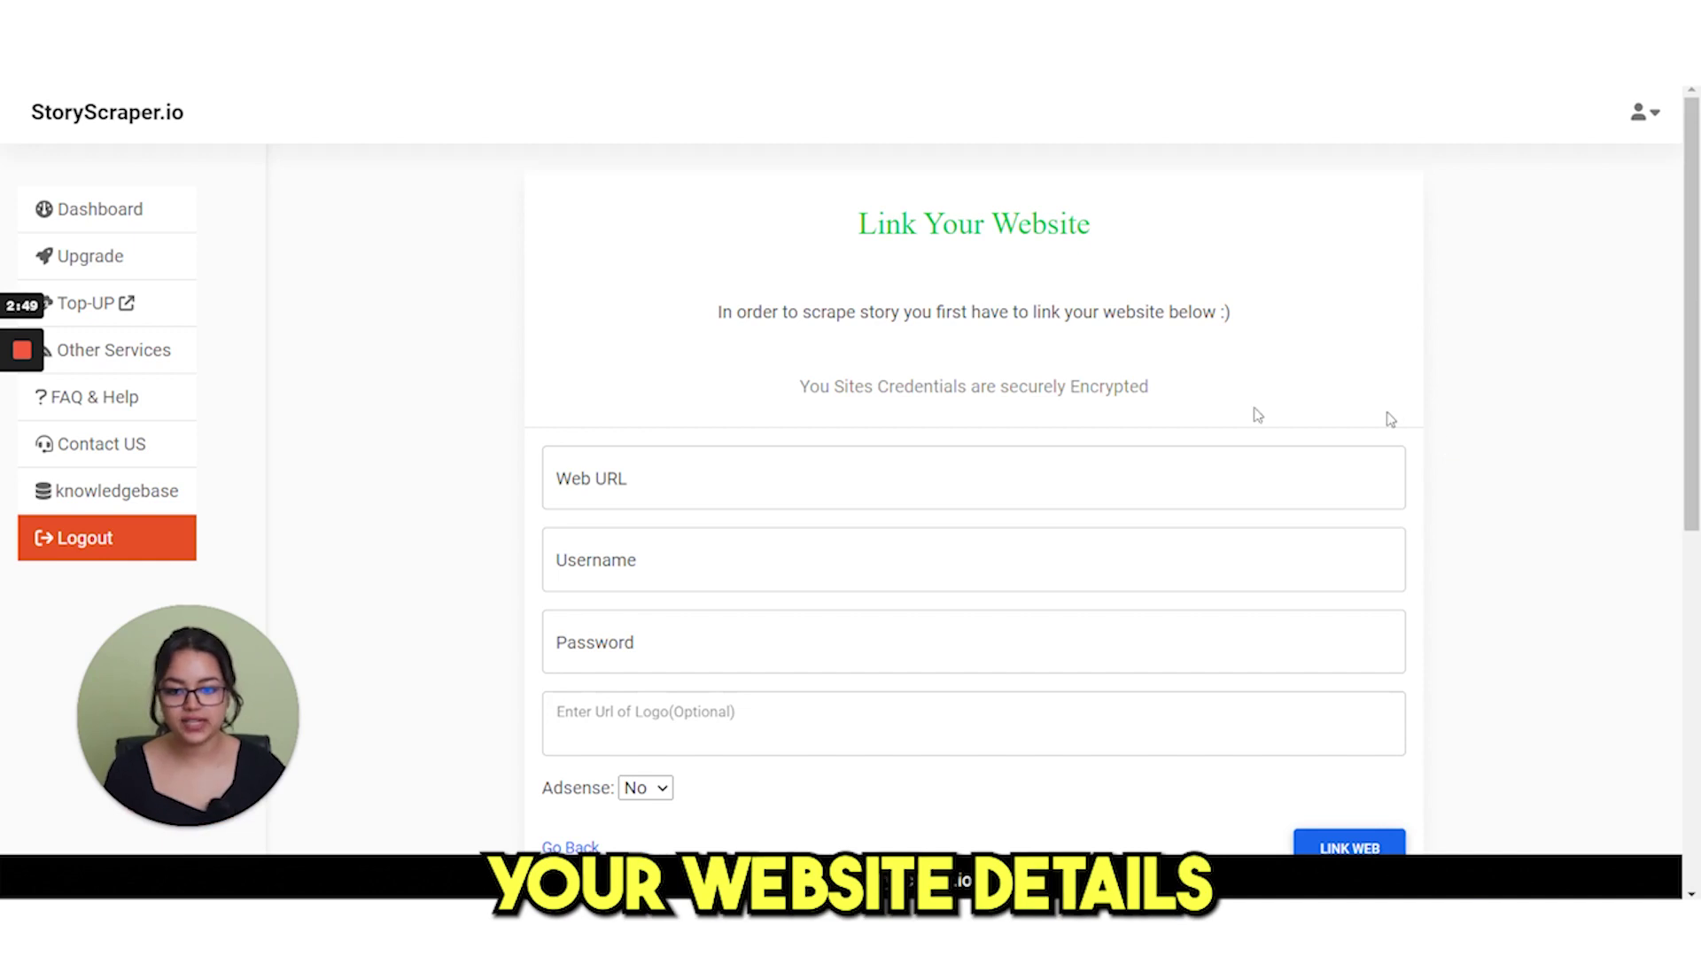
pyautogui.scroll(-1, 826, 478)
pyautogui.scroll(-2, 973, 478)
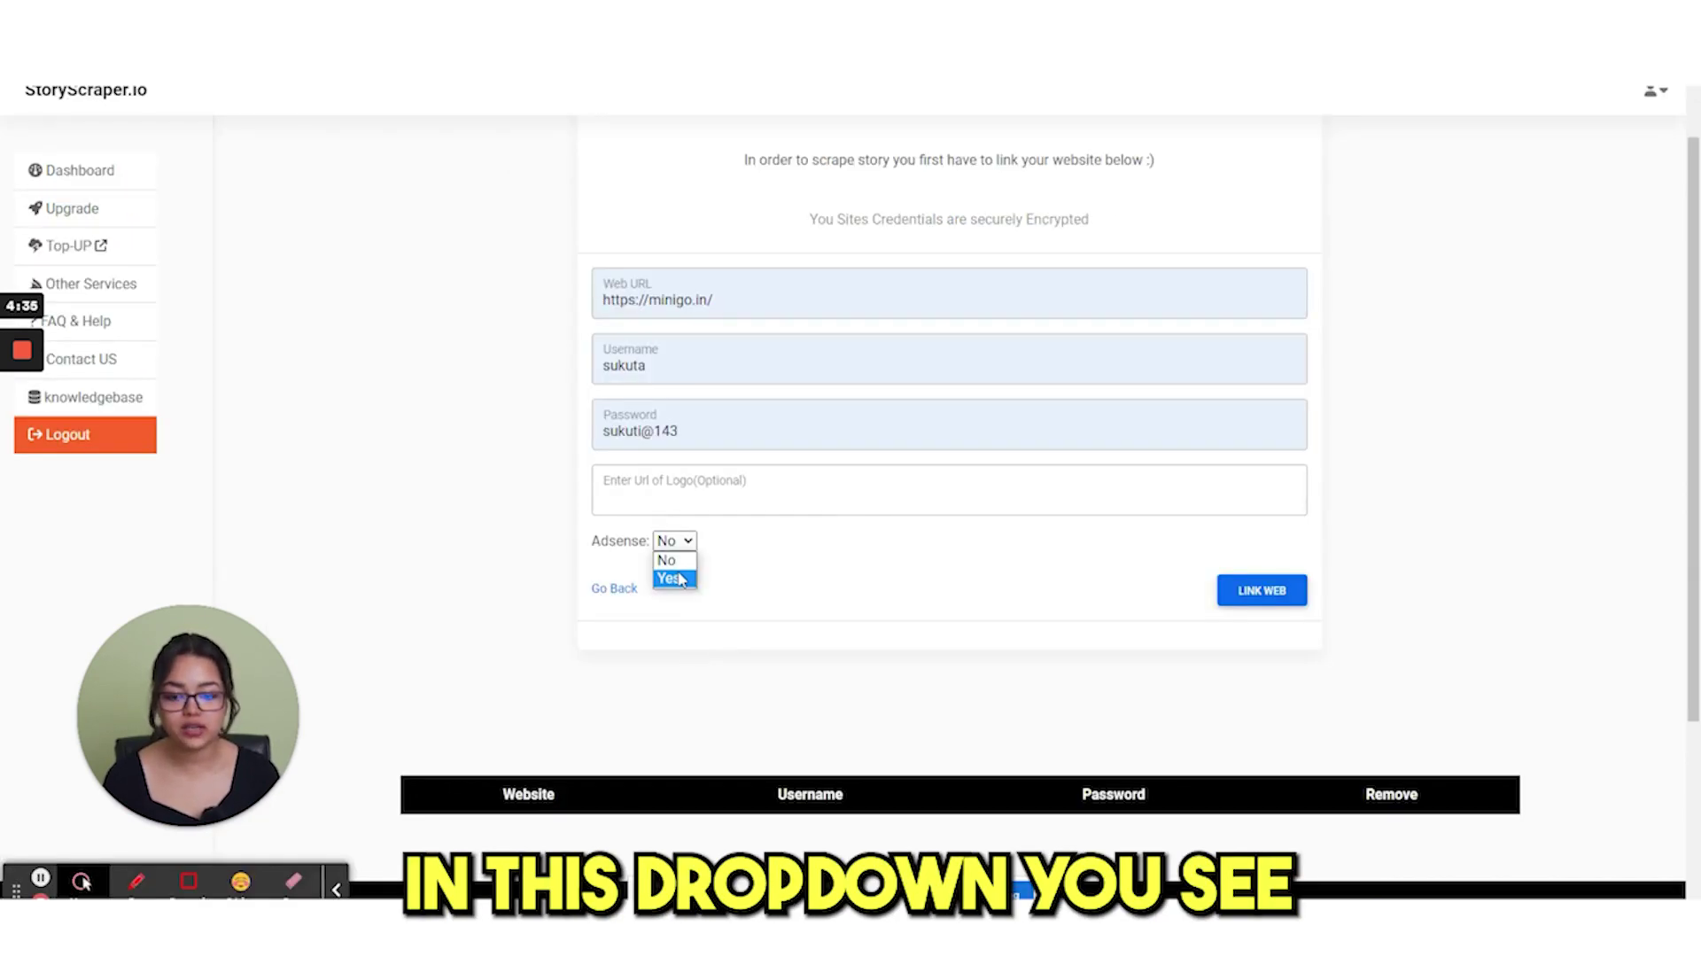
pyautogui.click(680, 580)
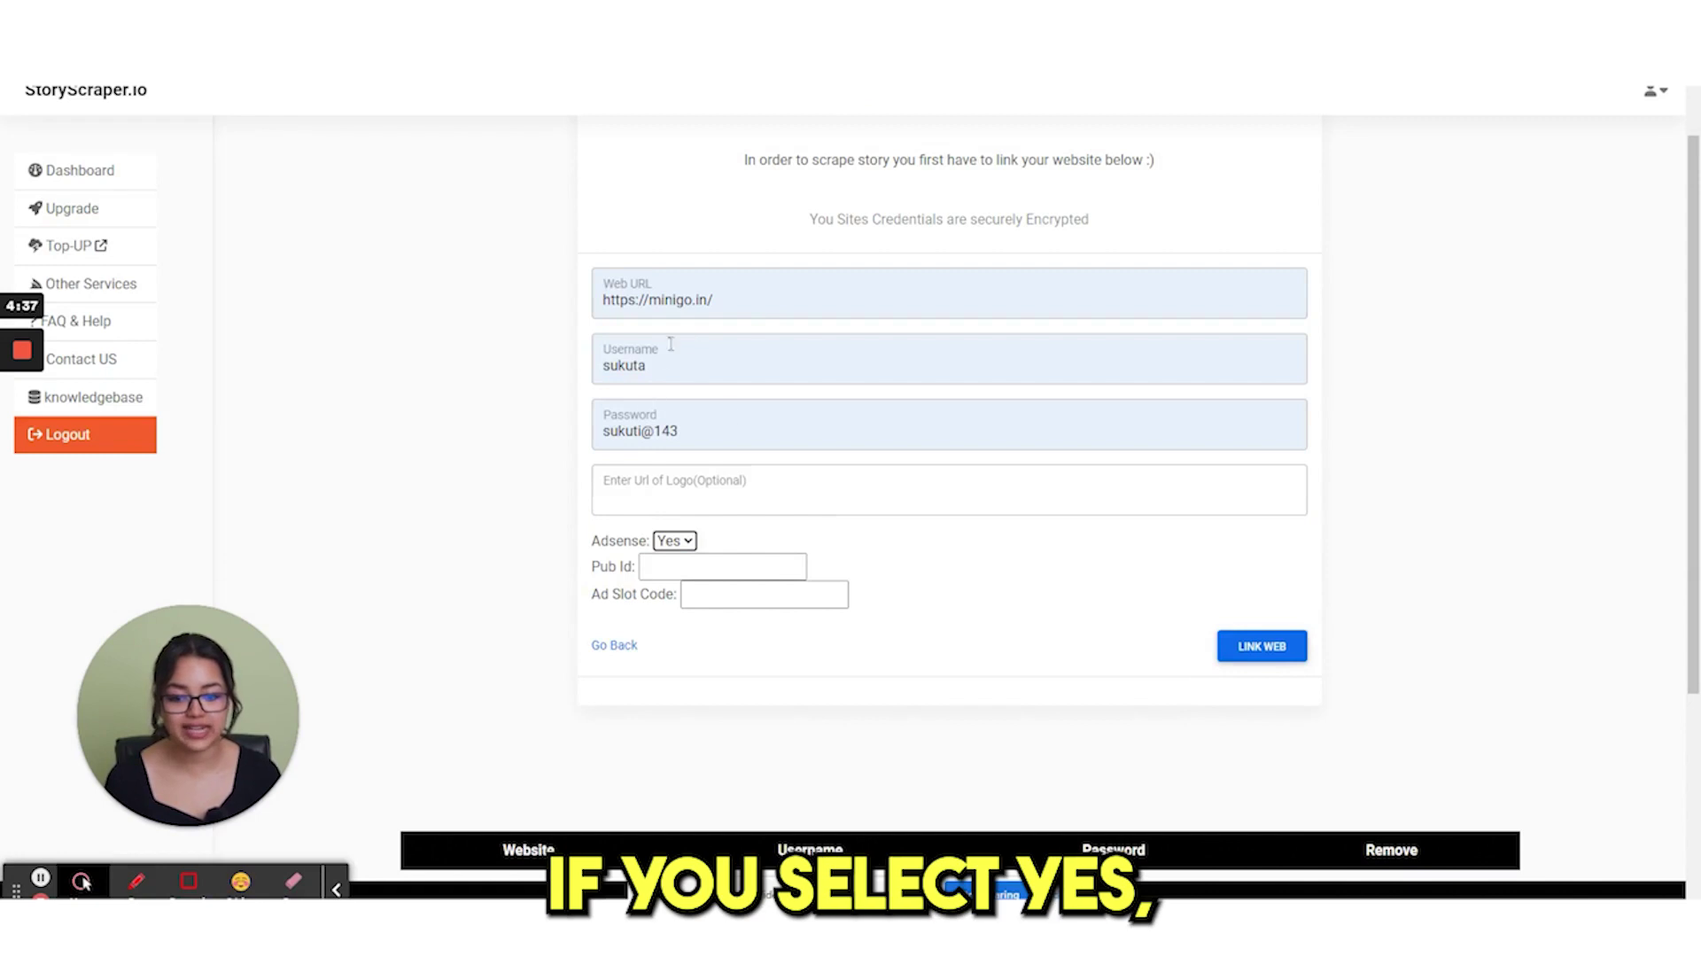
pyautogui.click(646, 571)
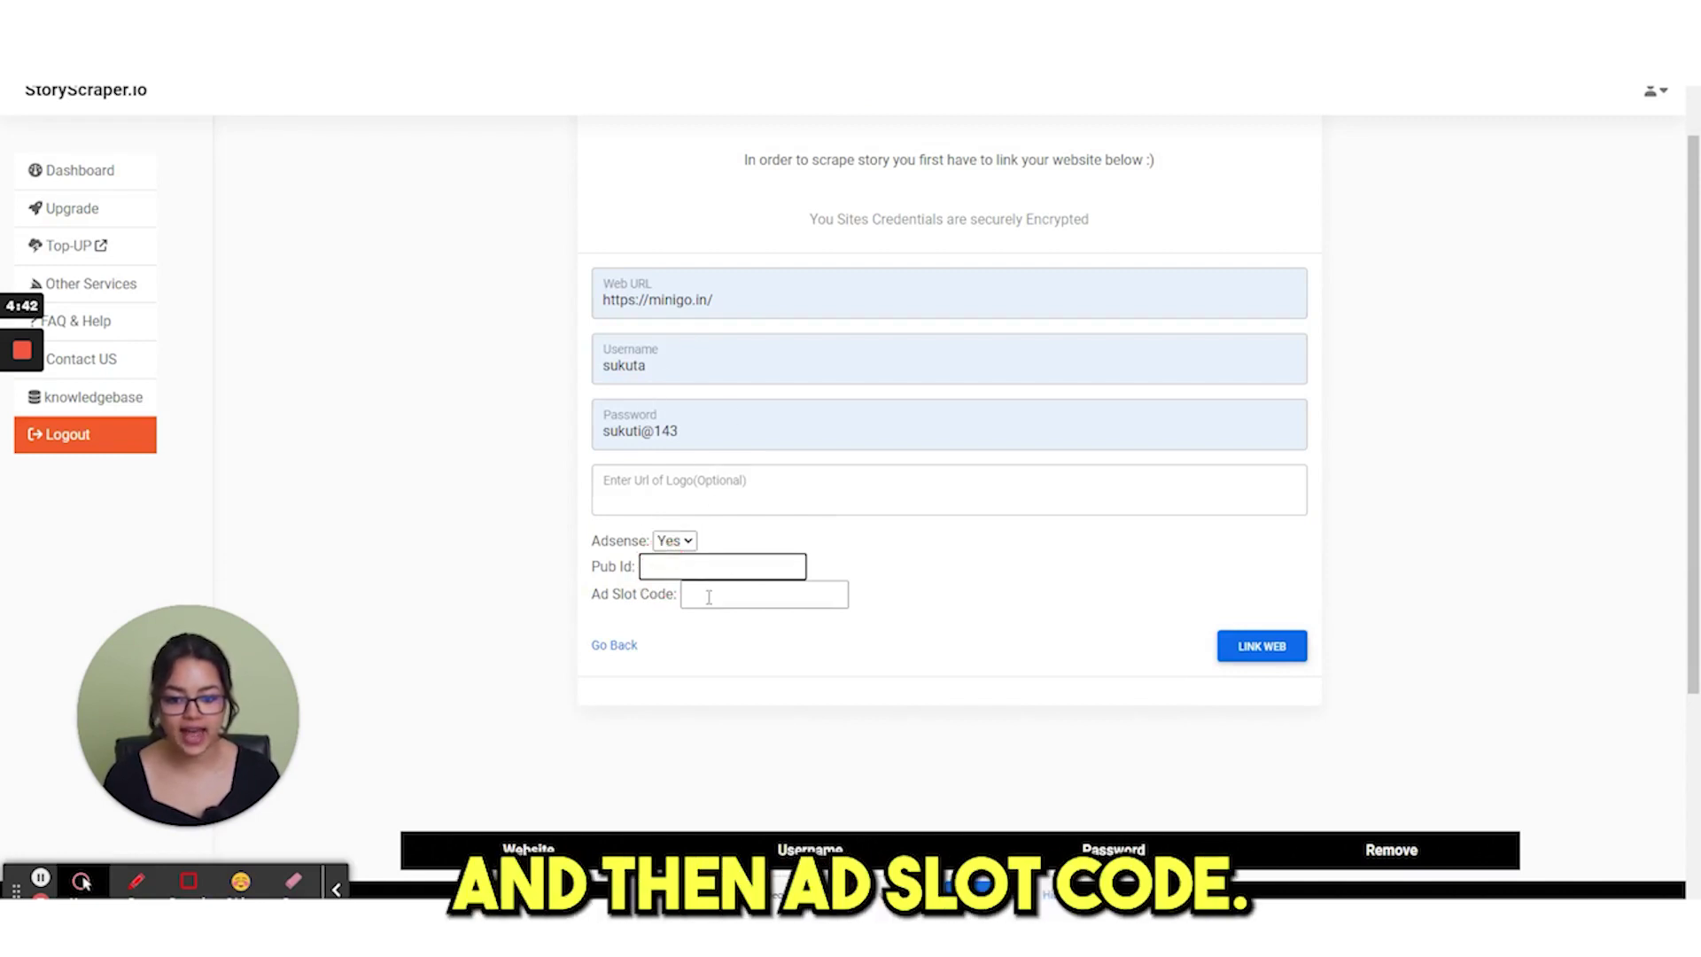
pyautogui.click(673, 541)
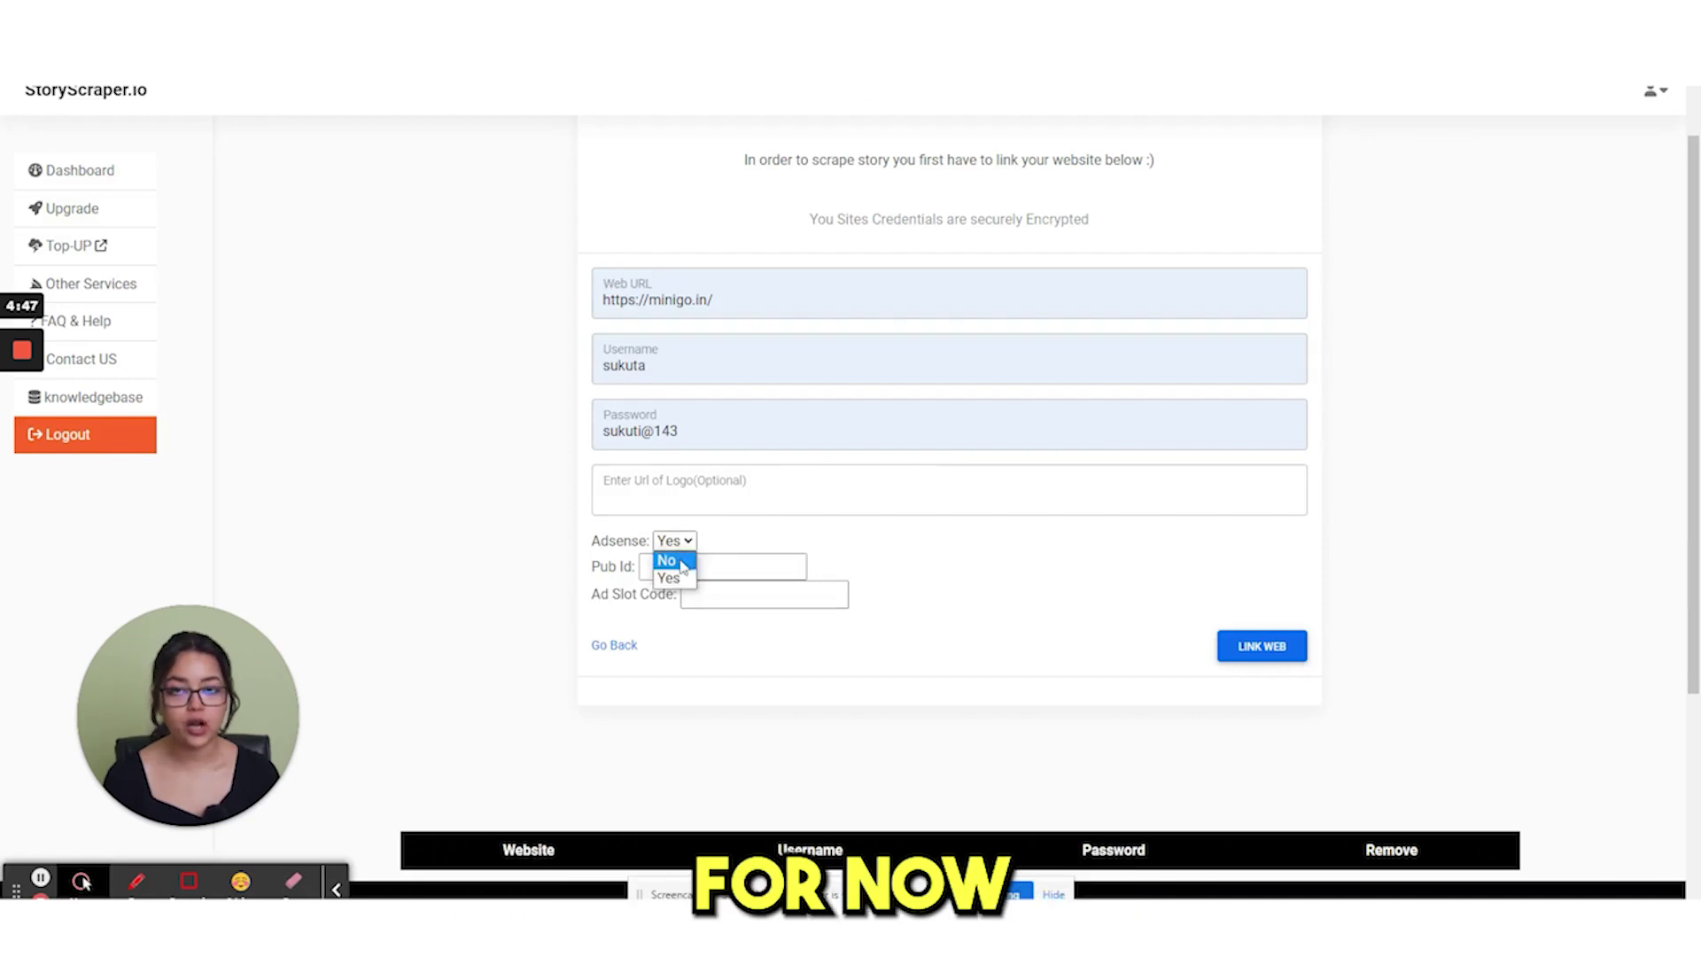
pyautogui.click(669, 561)
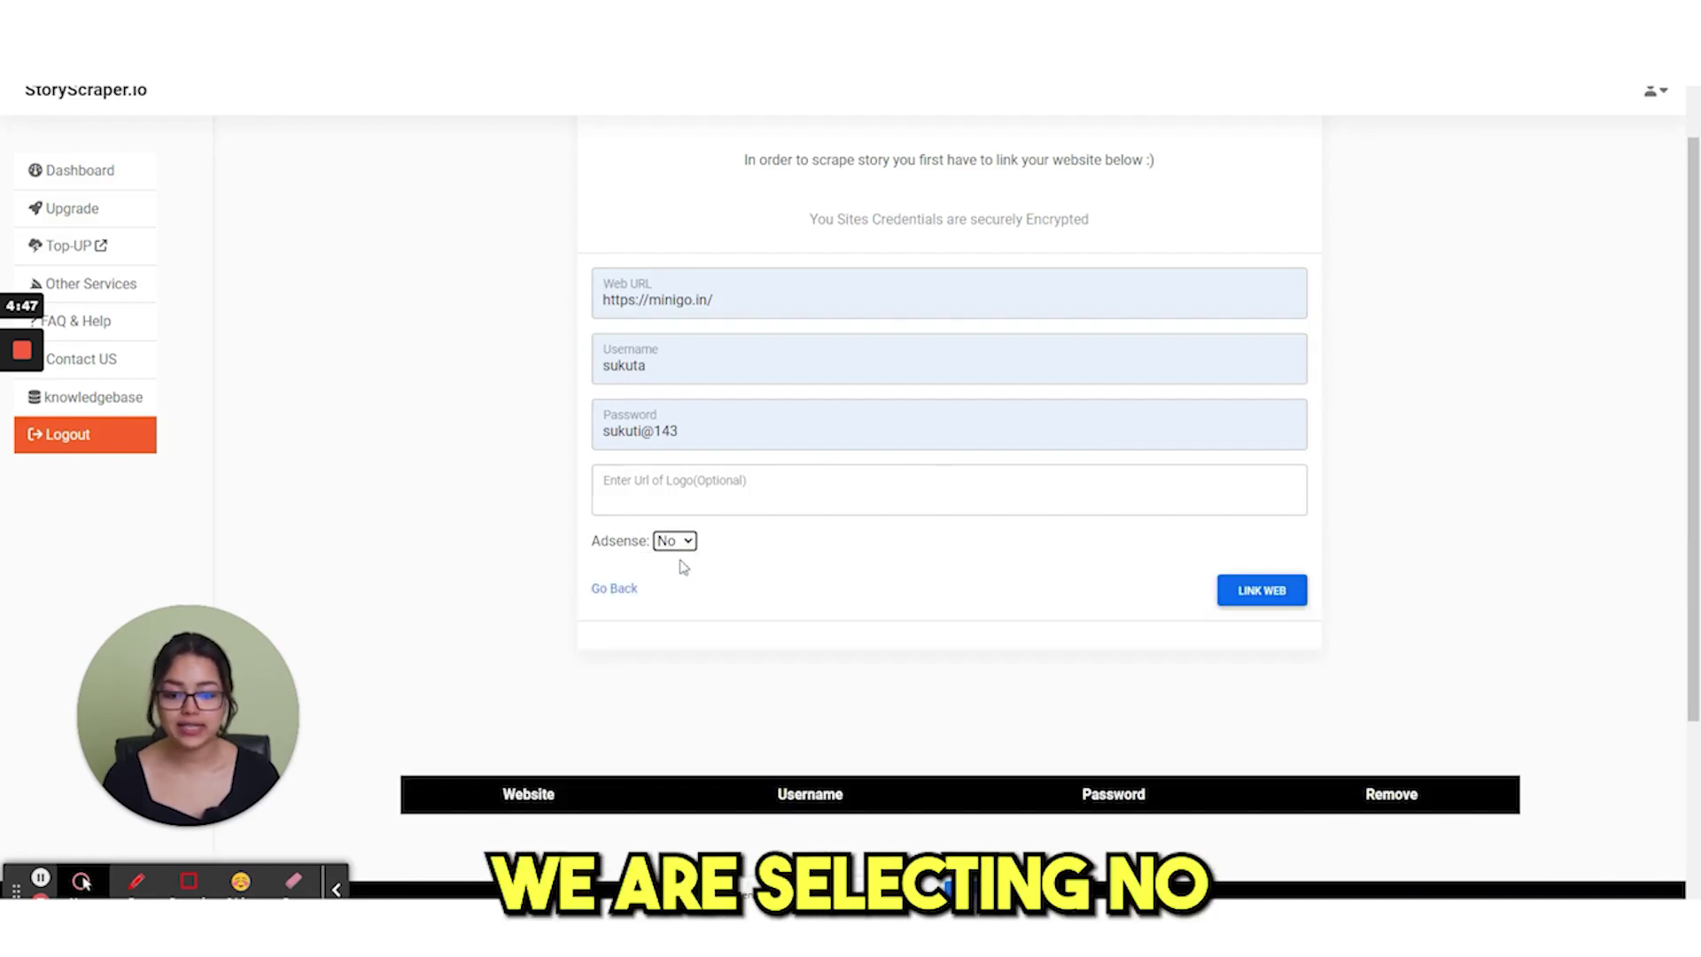
pyautogui.click(1260, 589)
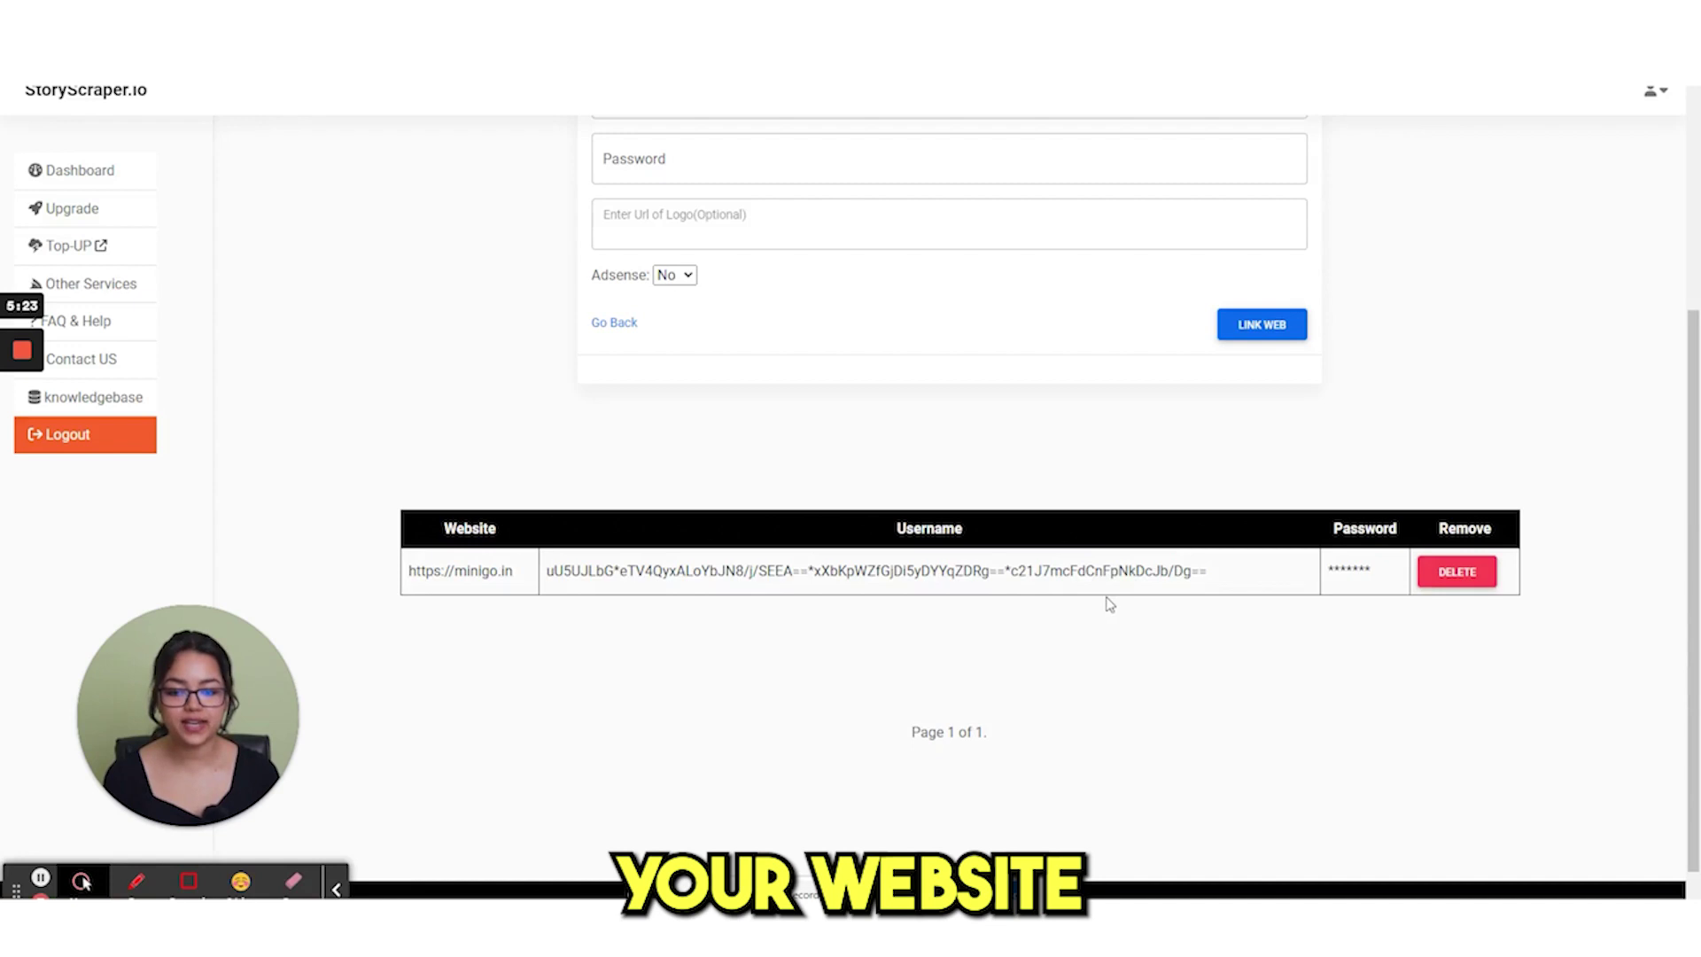
pyautogui.scroll(2, 857, 569)
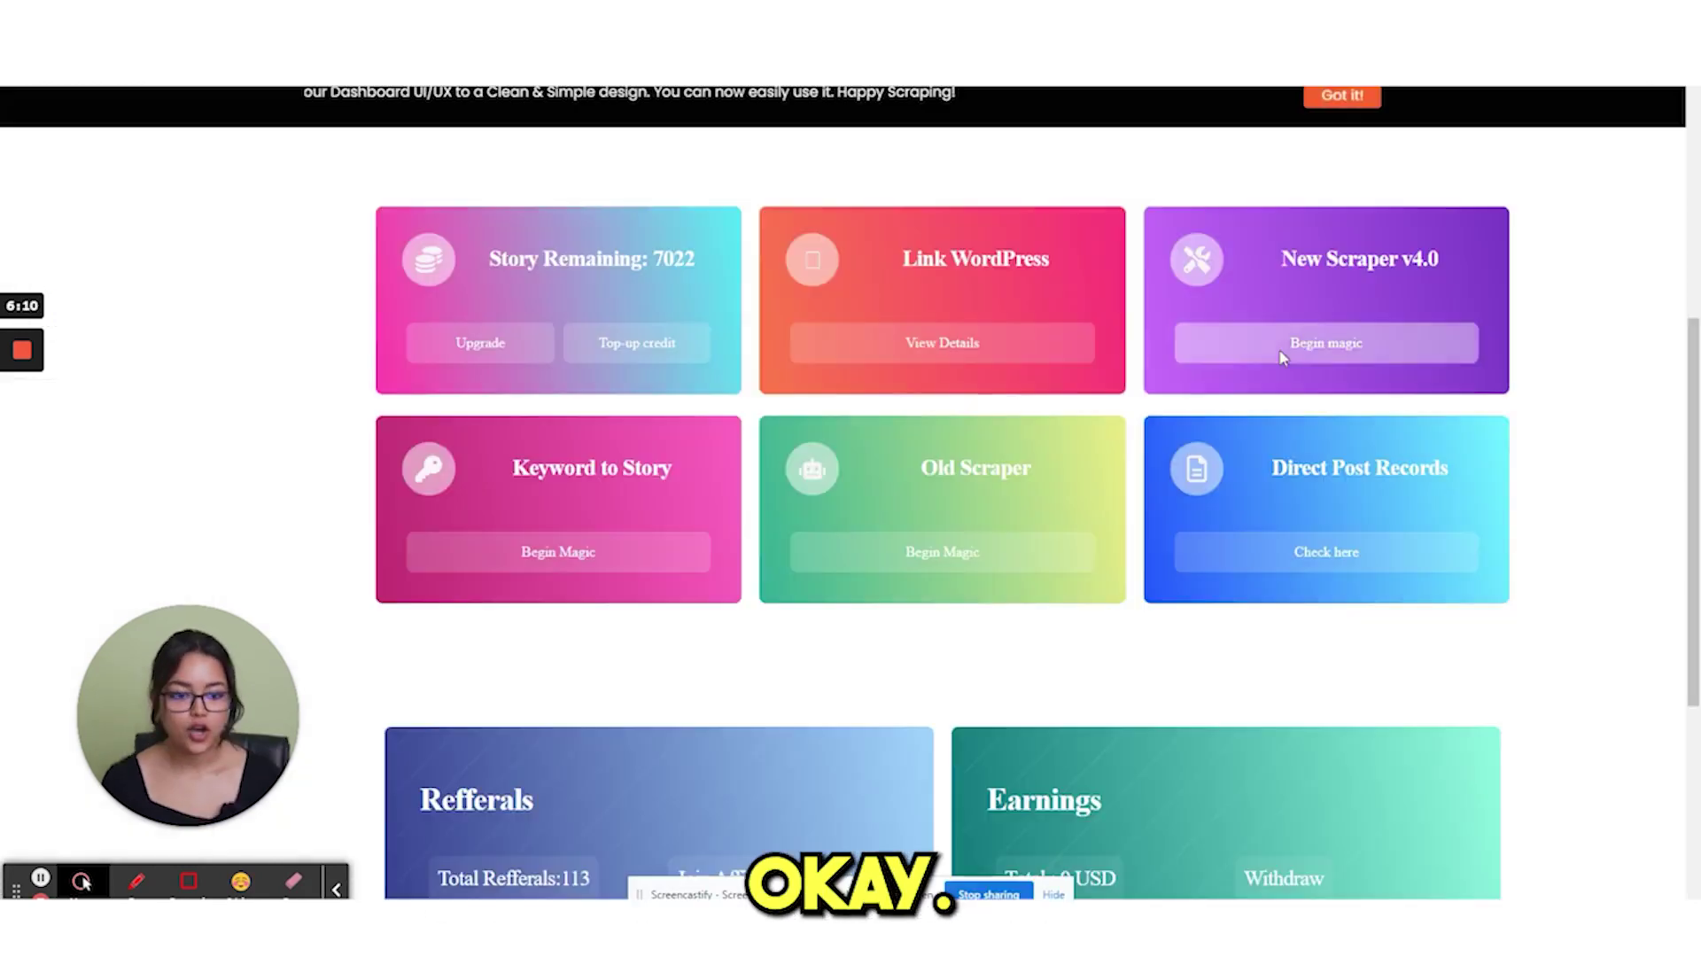
# - Launch the New Scraper v4.0 with Begin magic
pyautogui.click(1299, 340)
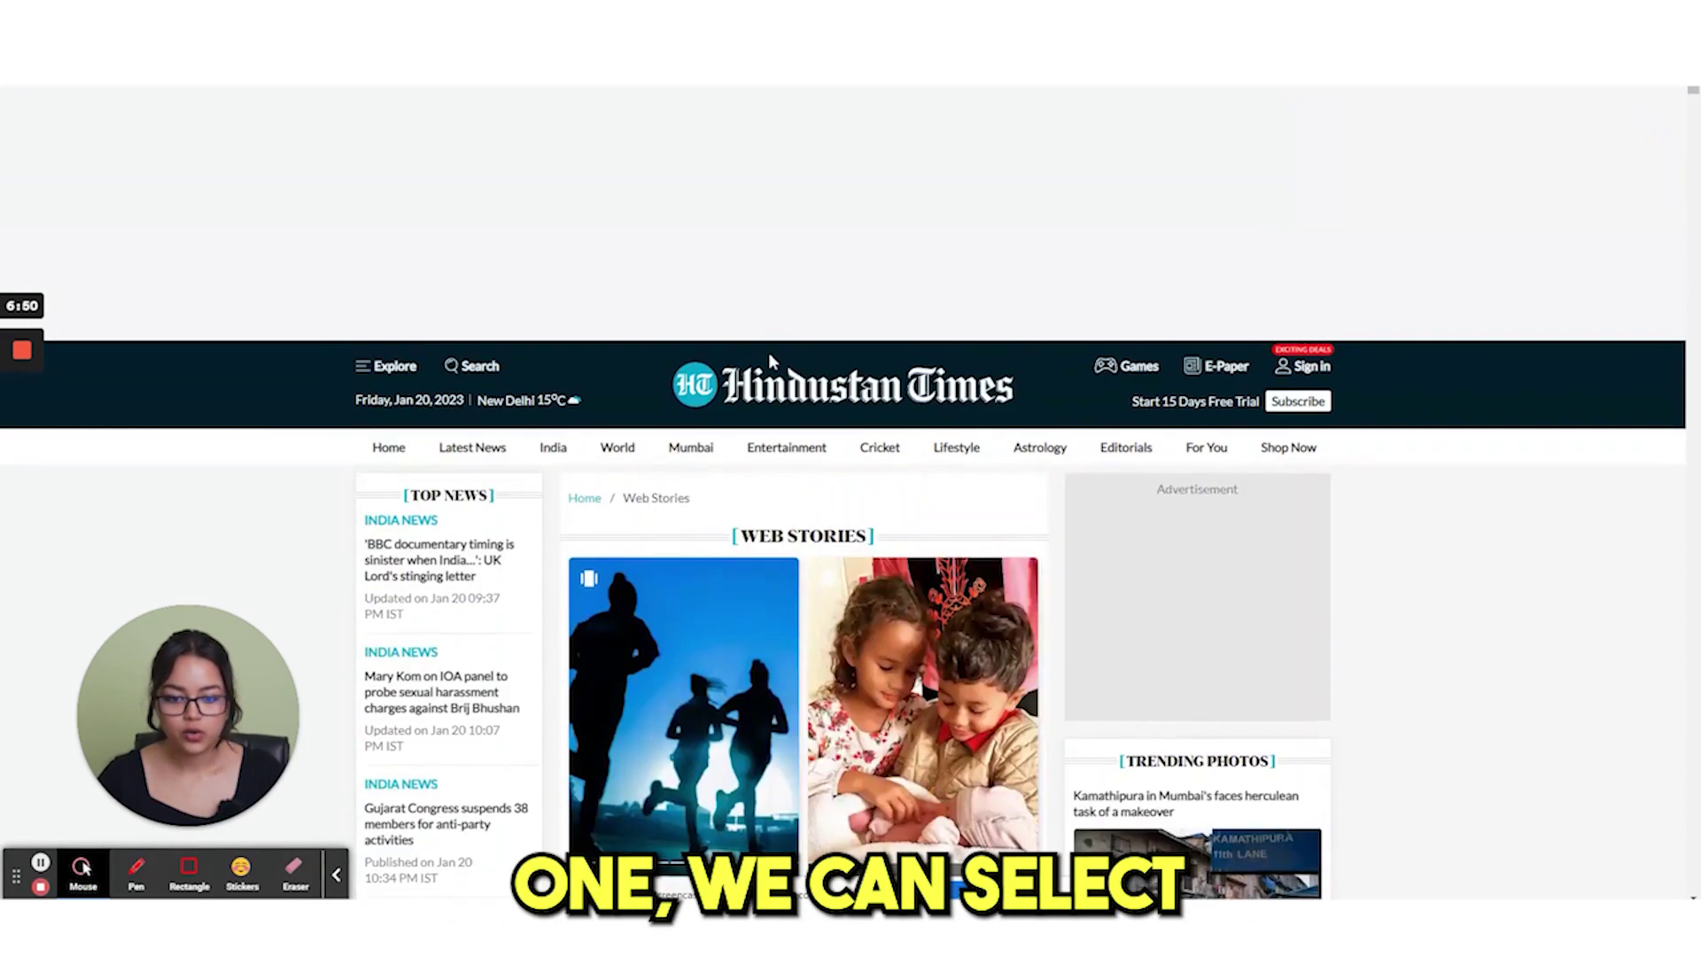
# - Open 'Ways To Increase Your Running Speed' and advance three slides to 'Run in proper form'
pyautogui.scroll(-2, 863, 437)
pyautogui.click(788, 443)
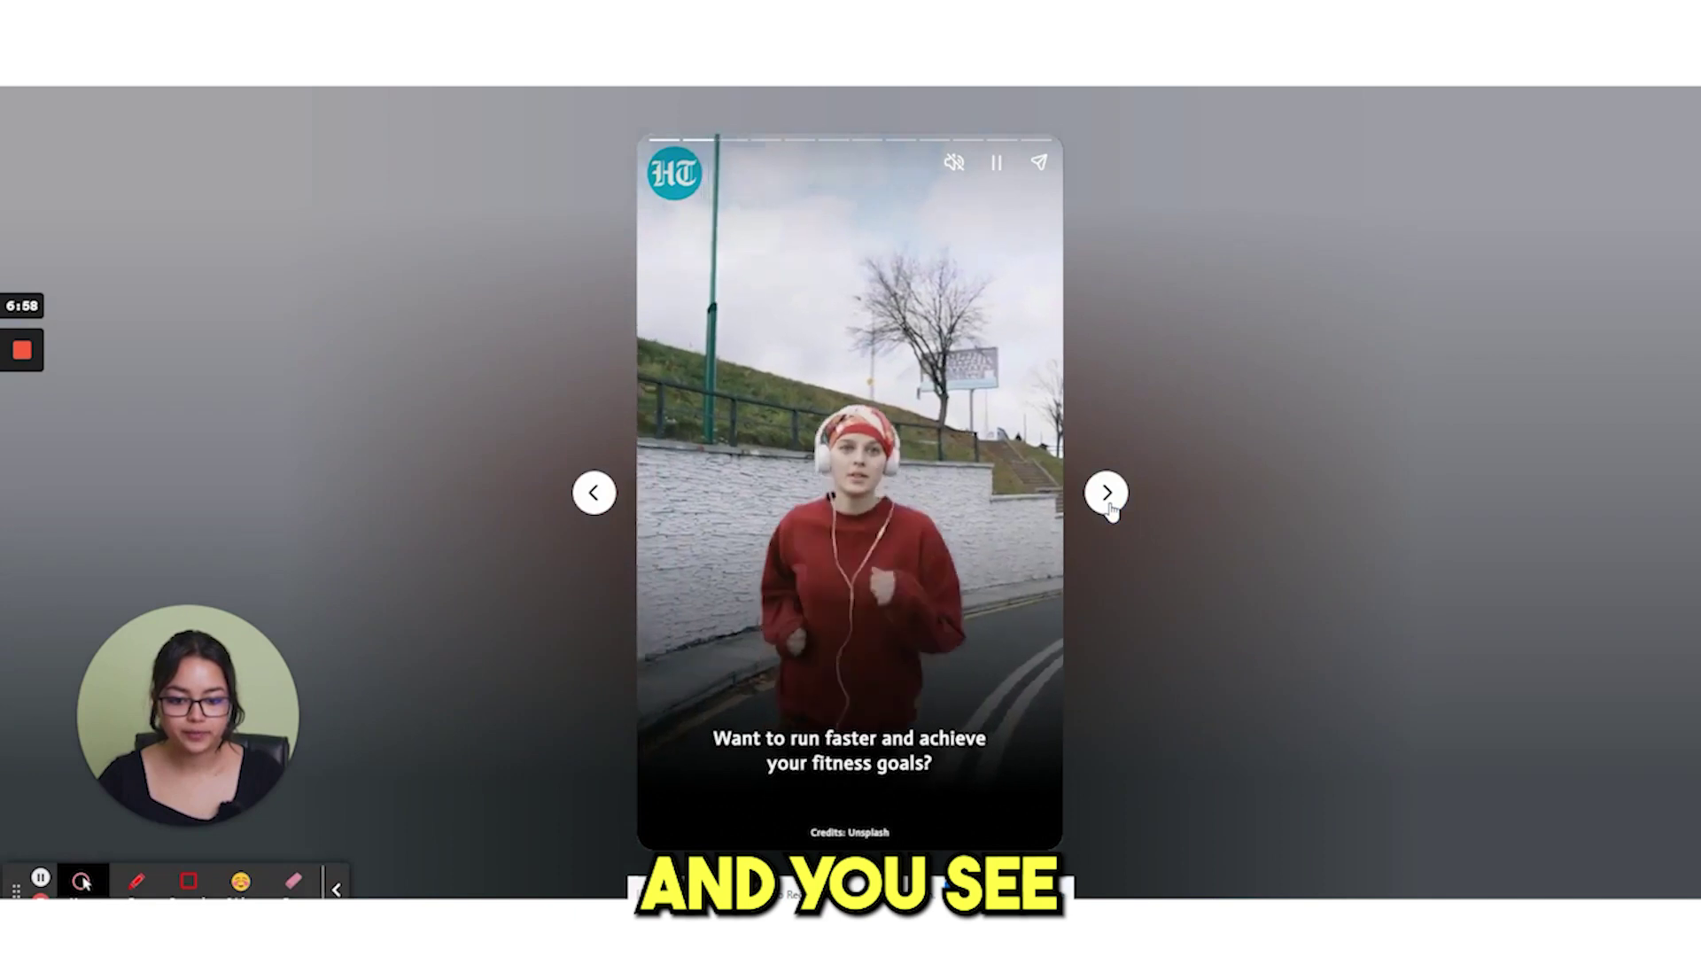
pyautogui.click(1109, 507)
pyautogui.click(1109, 507)
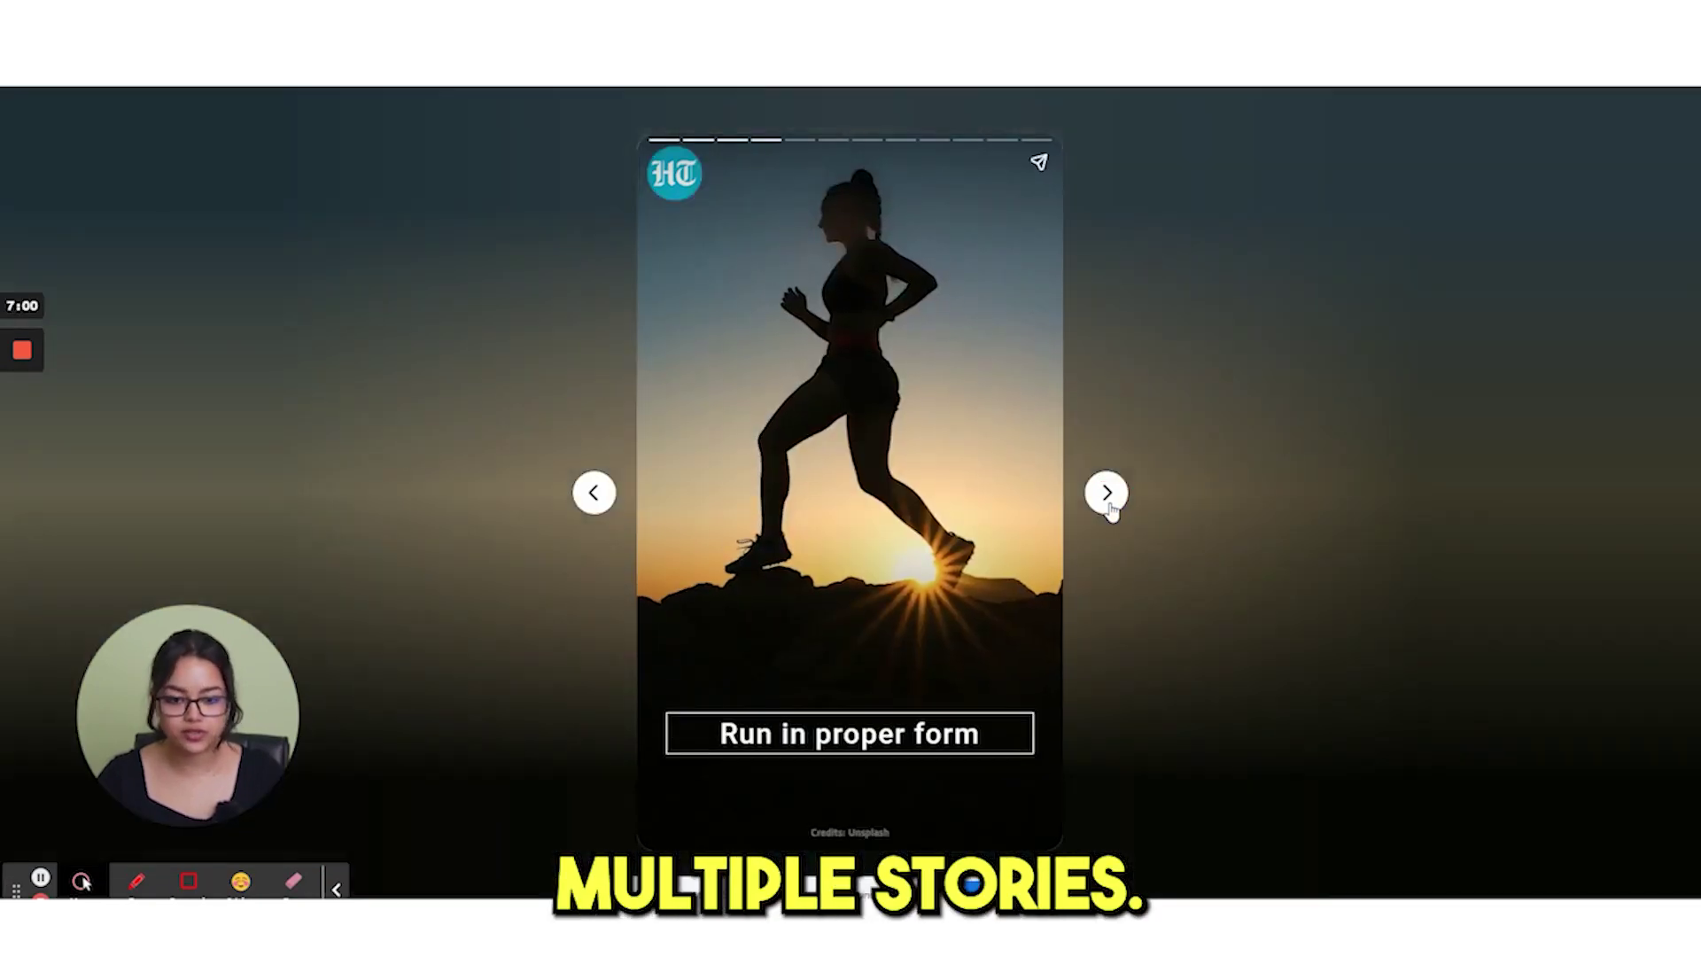
pyautogui.click(1109, 507)
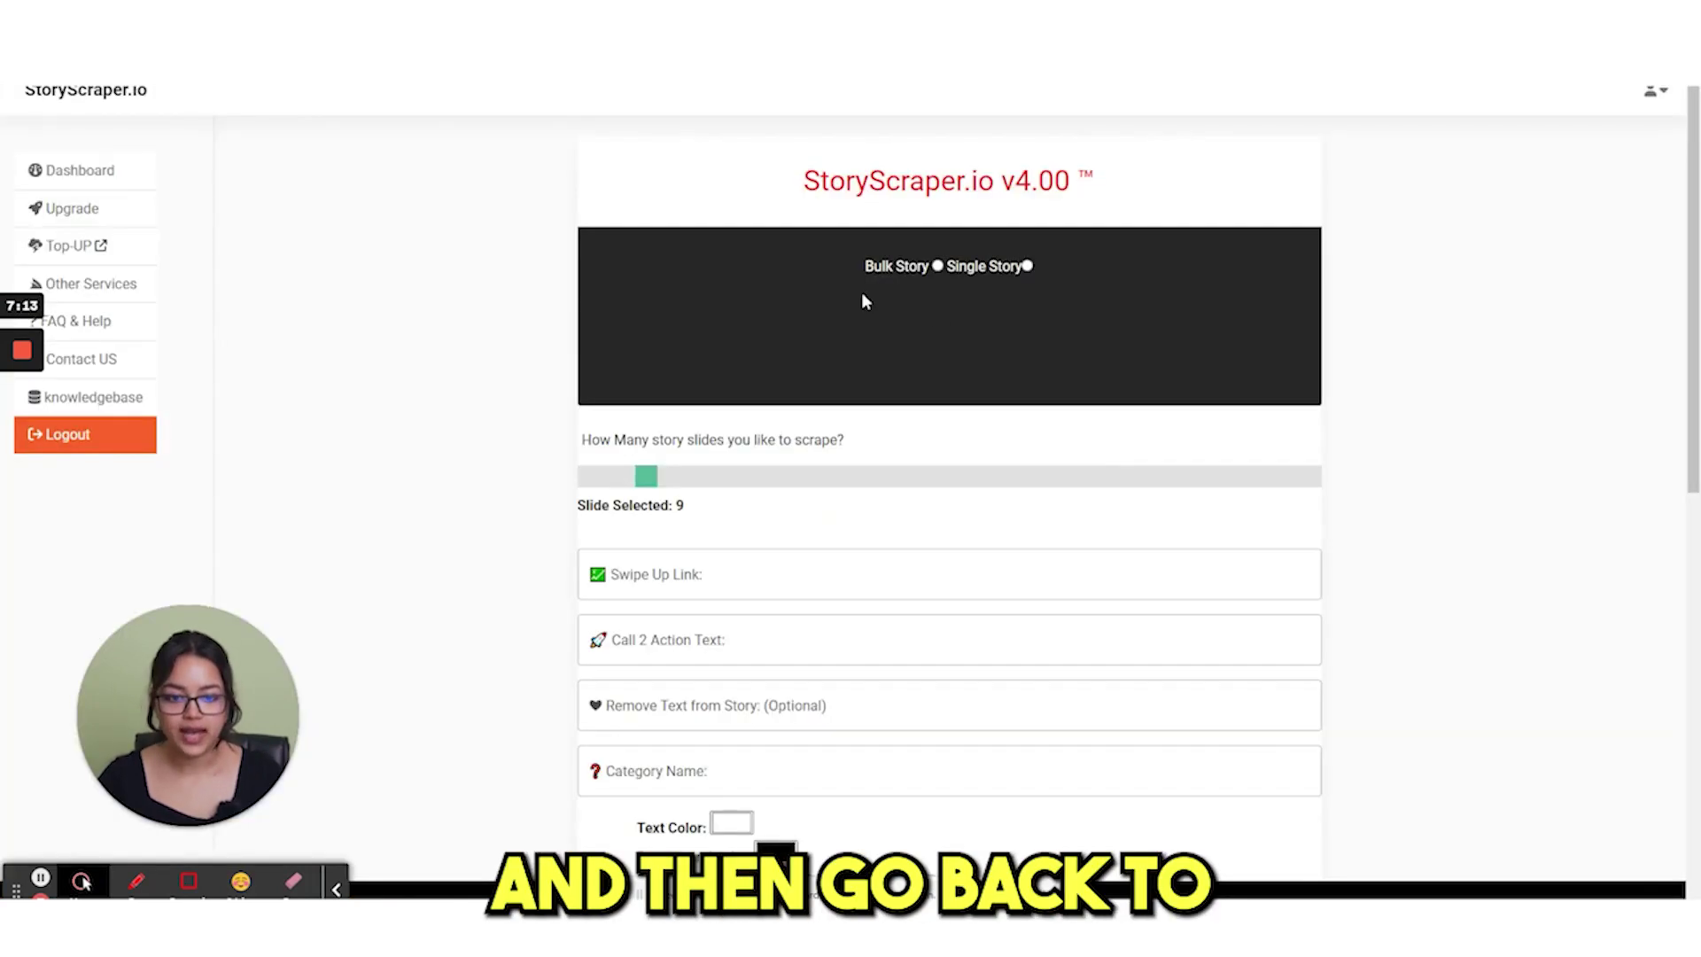
# - Choose Single Story, insert the running-speed story link, and set slides to 7
pyautogui.click(1027, 267)
pyautogui.click(770, 407)
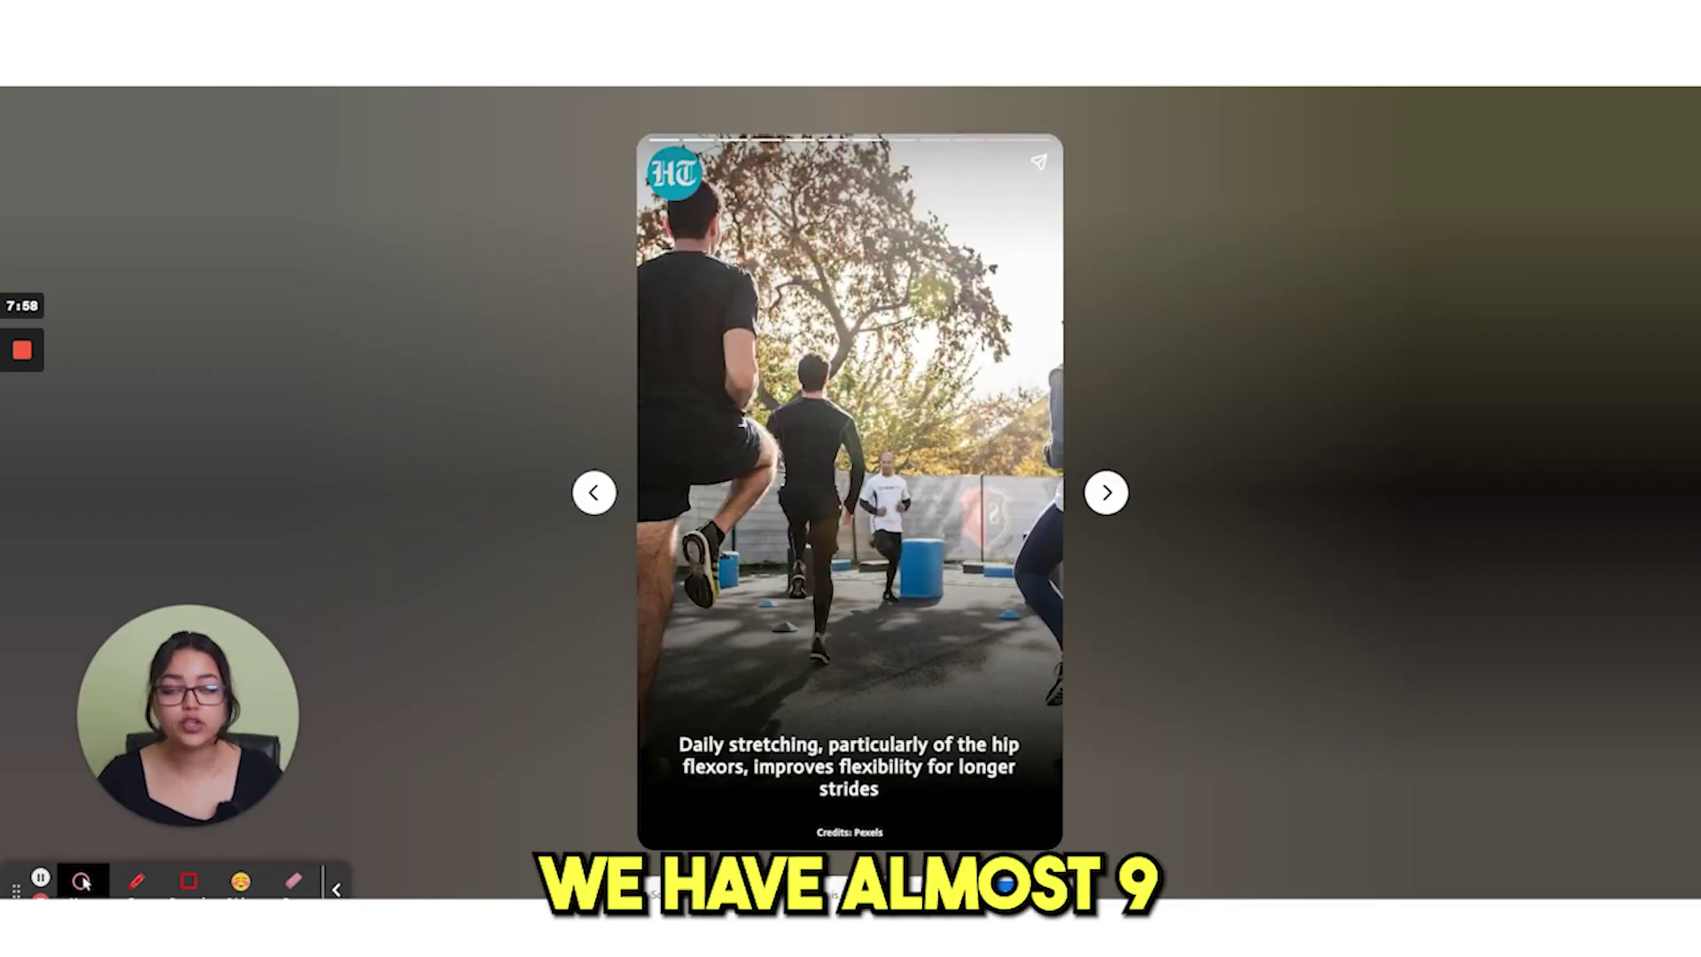
pyautogui.hotkey('ctrl', 'Tab')
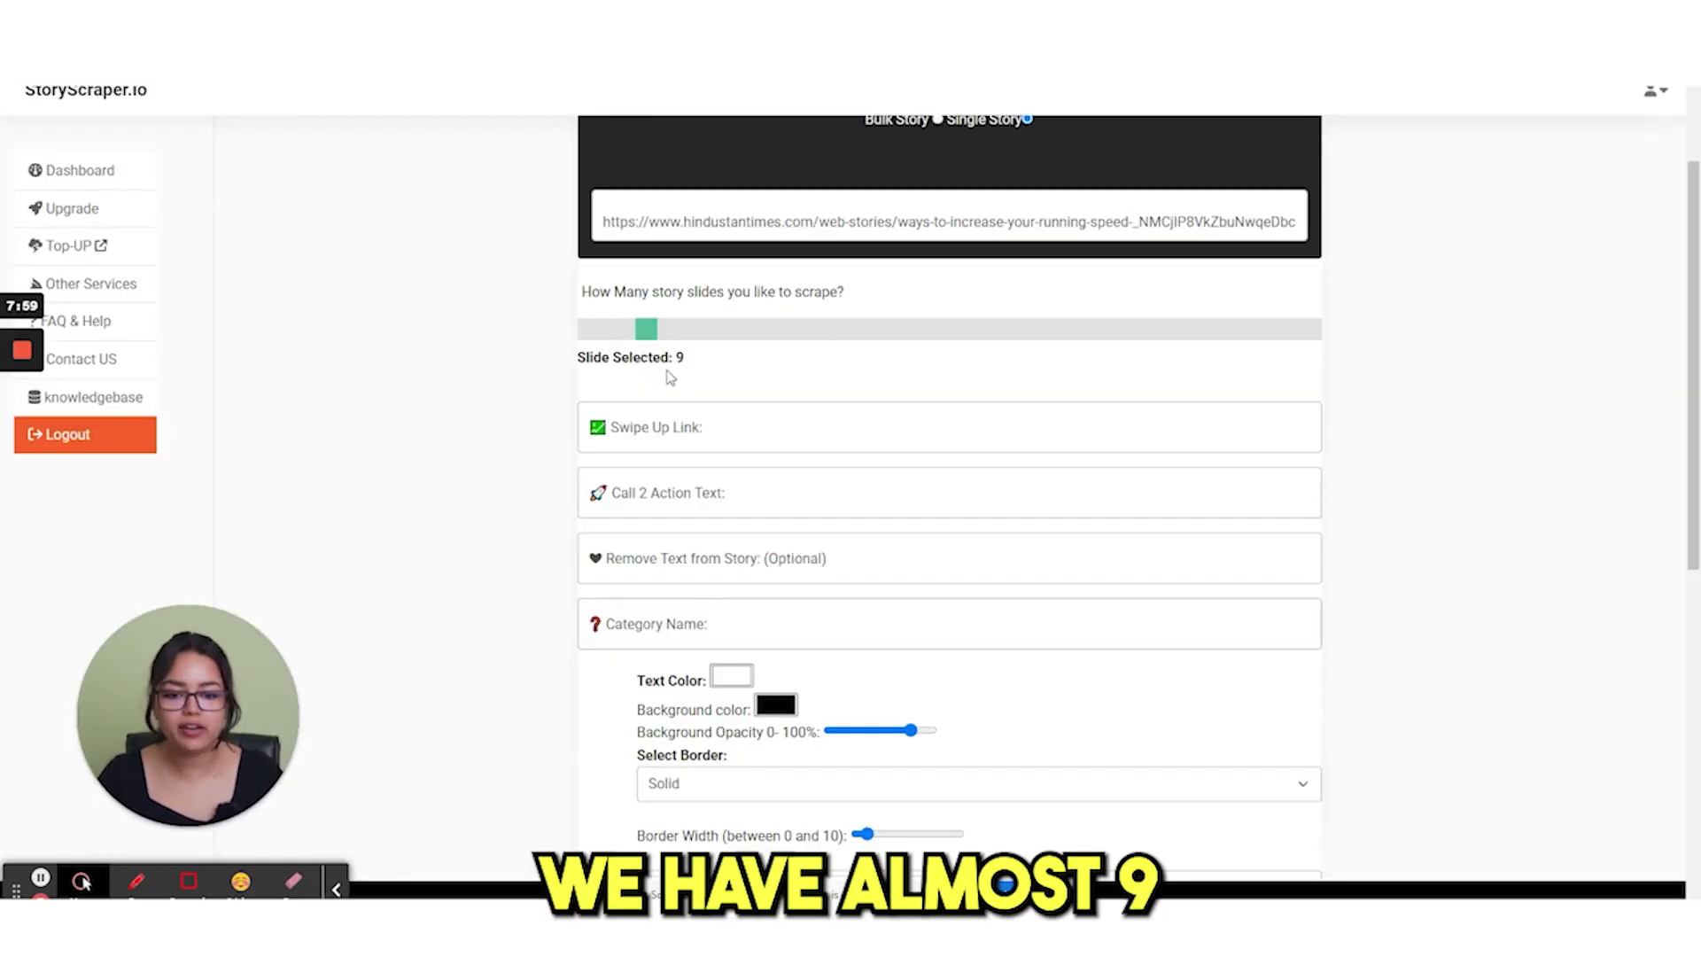
pyautogui.moveTo(647, 329)
pyautogui.mouseDown()
pyautogui.moveTo(618, 330)
pyautogui.moveTo(773, 352)
pyautogui.moveTo(634, 335)
pyautogui.mouseUp()
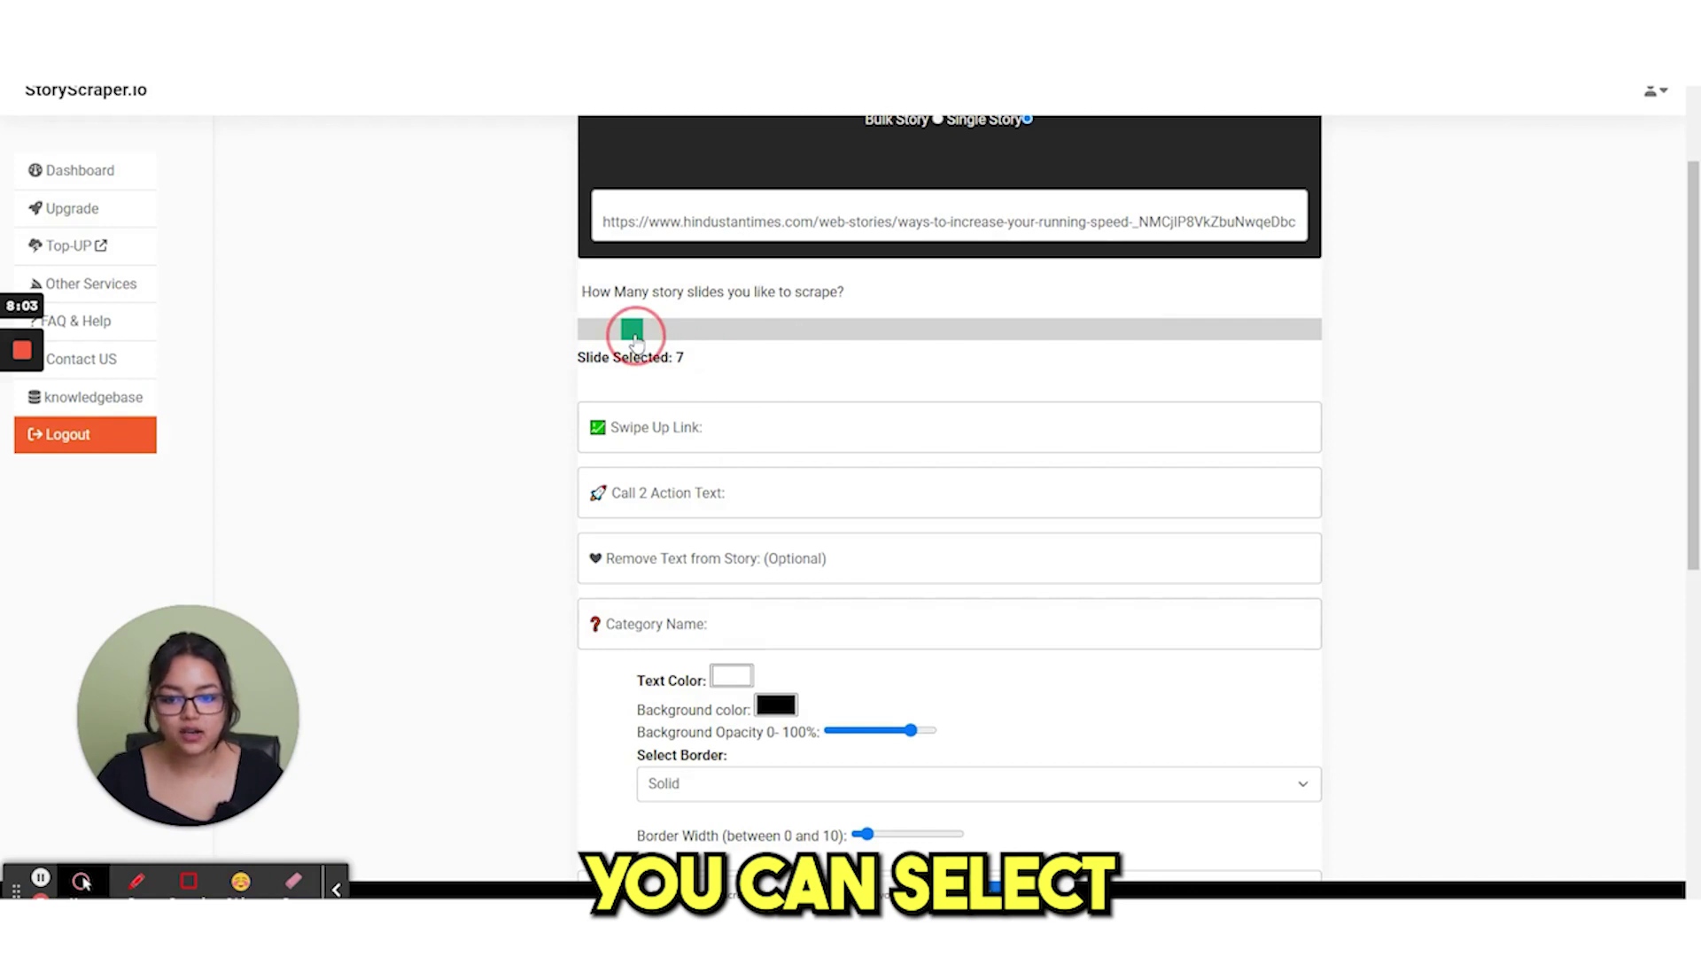
pyautogui.scroll(-2, 759, 278)
pyautogui.click(655, 251)
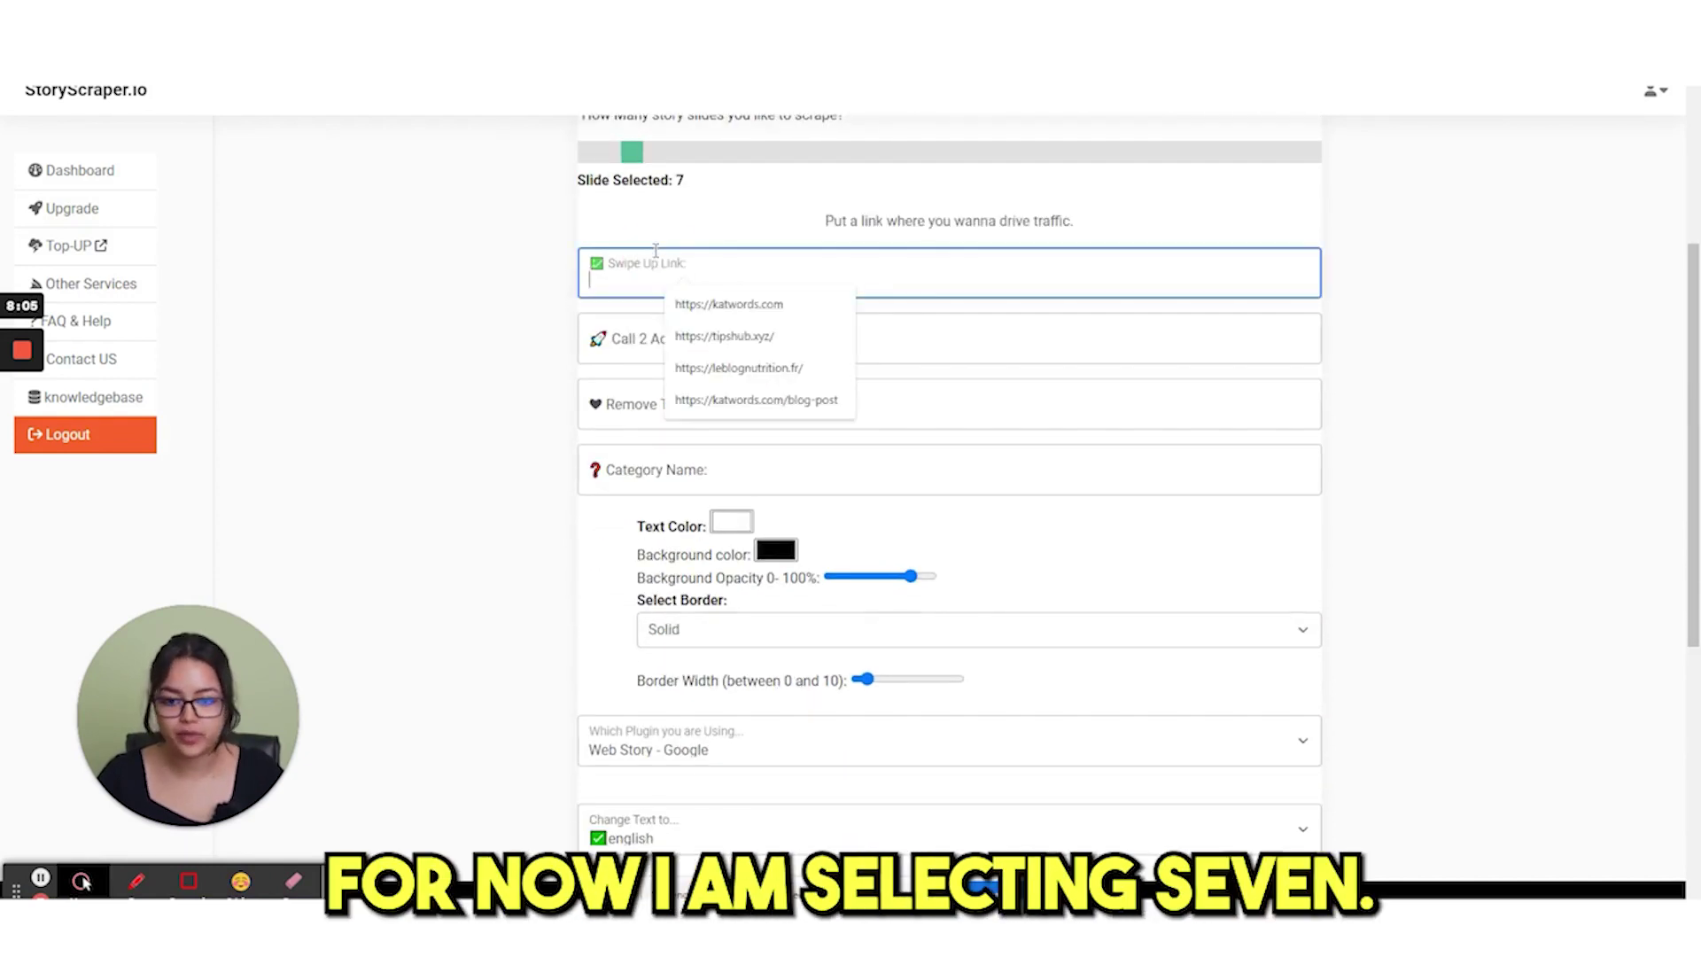
pyautogui.click(727, 224)
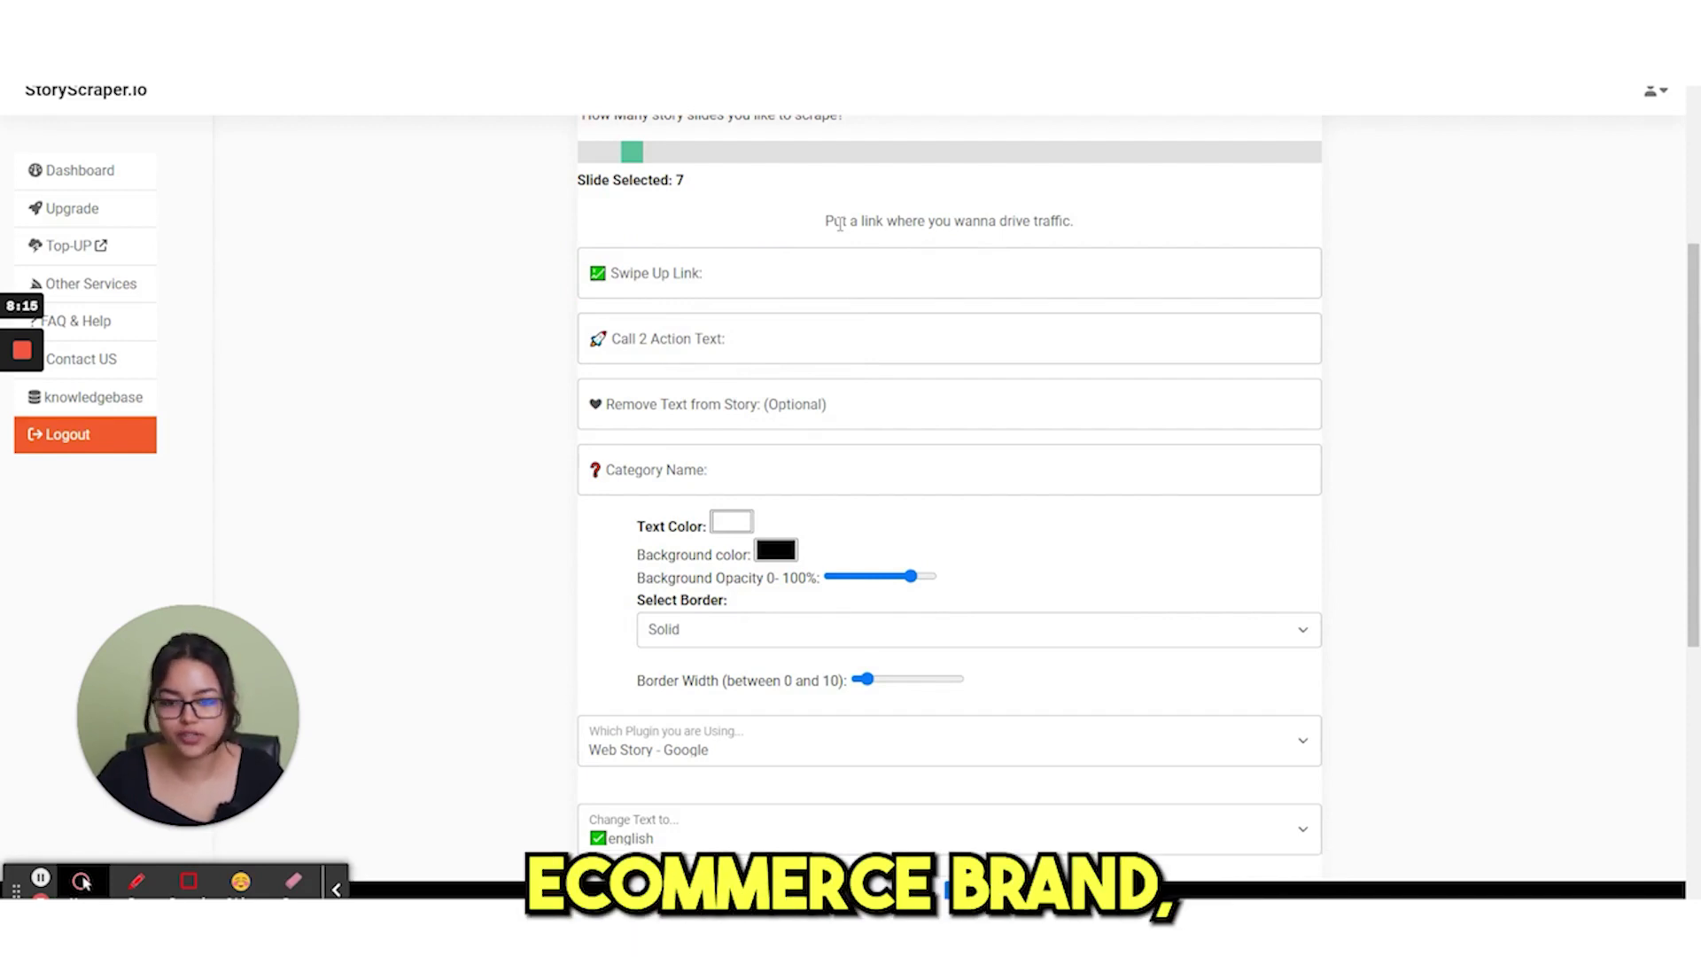
pyautogui.click(824, 274)
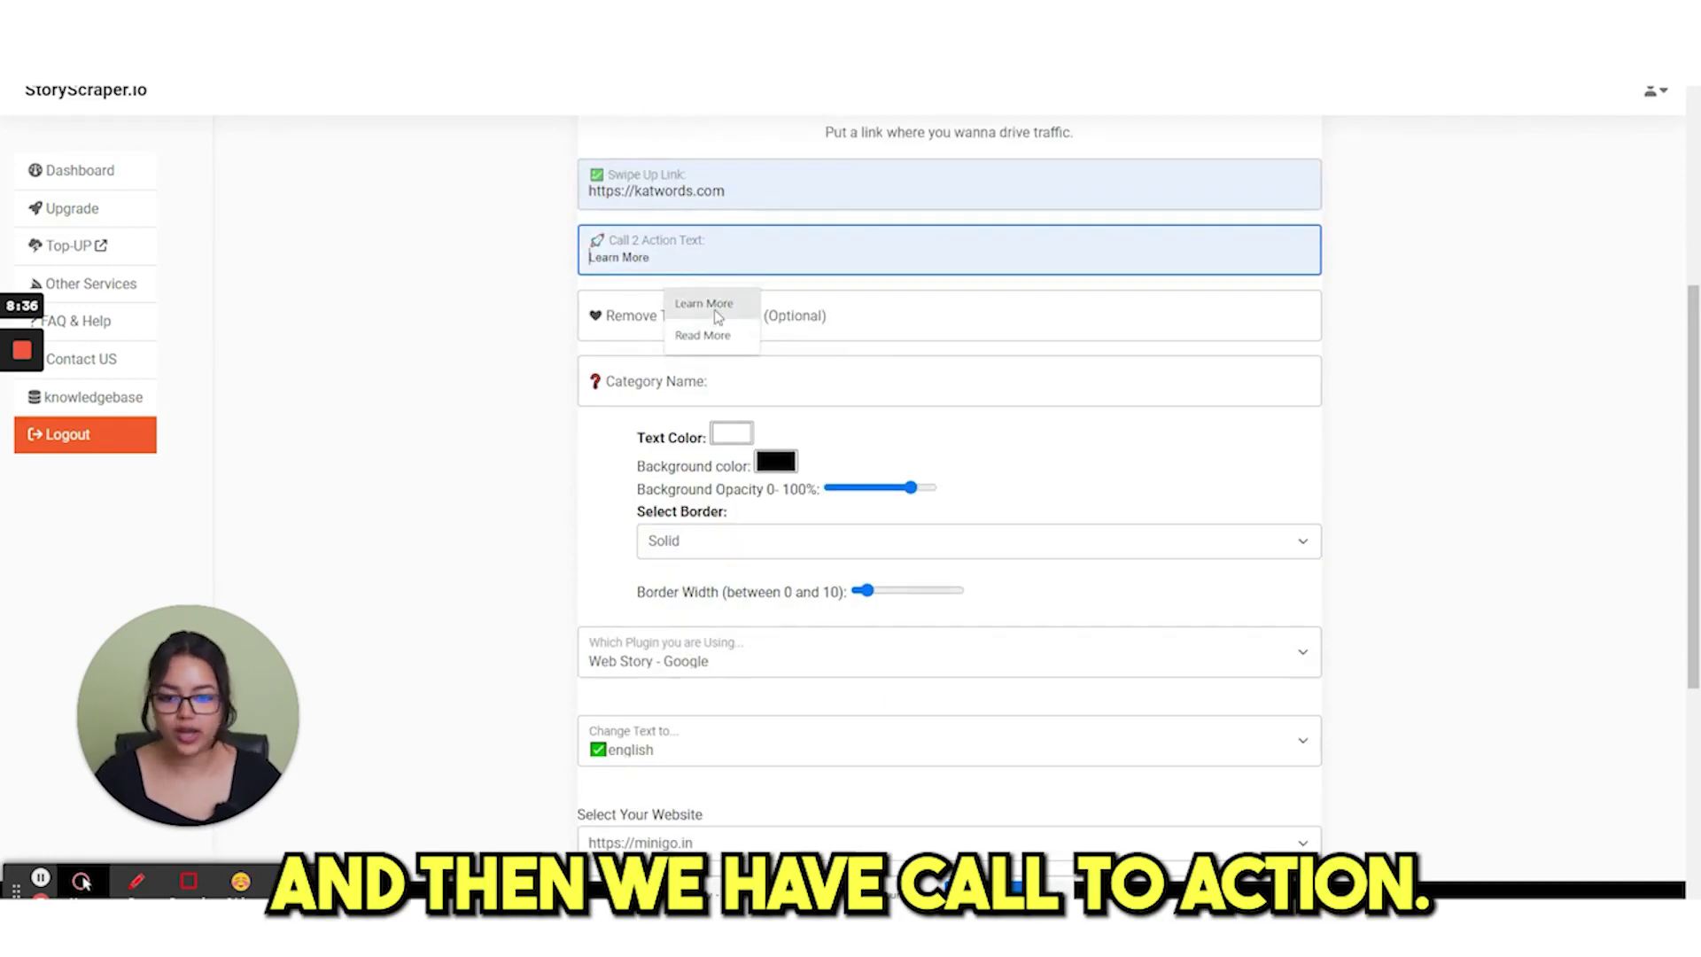
pyautogui.click(716, 311)
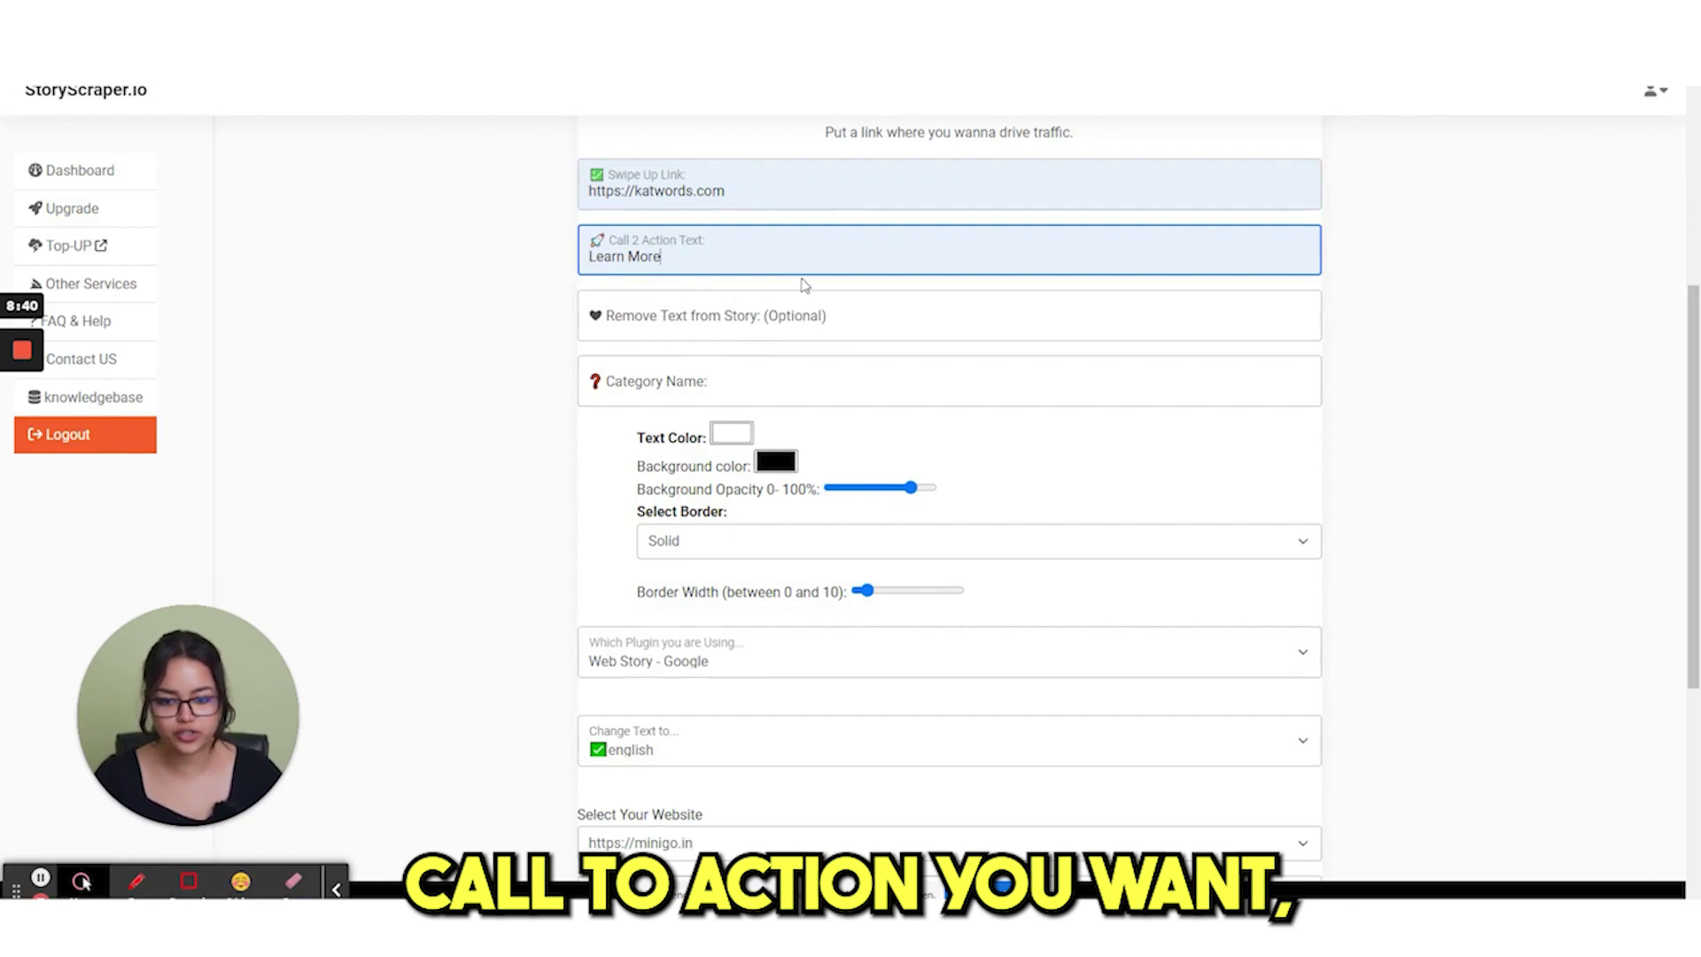
pyautogui.scroll(-1, 805, 279)
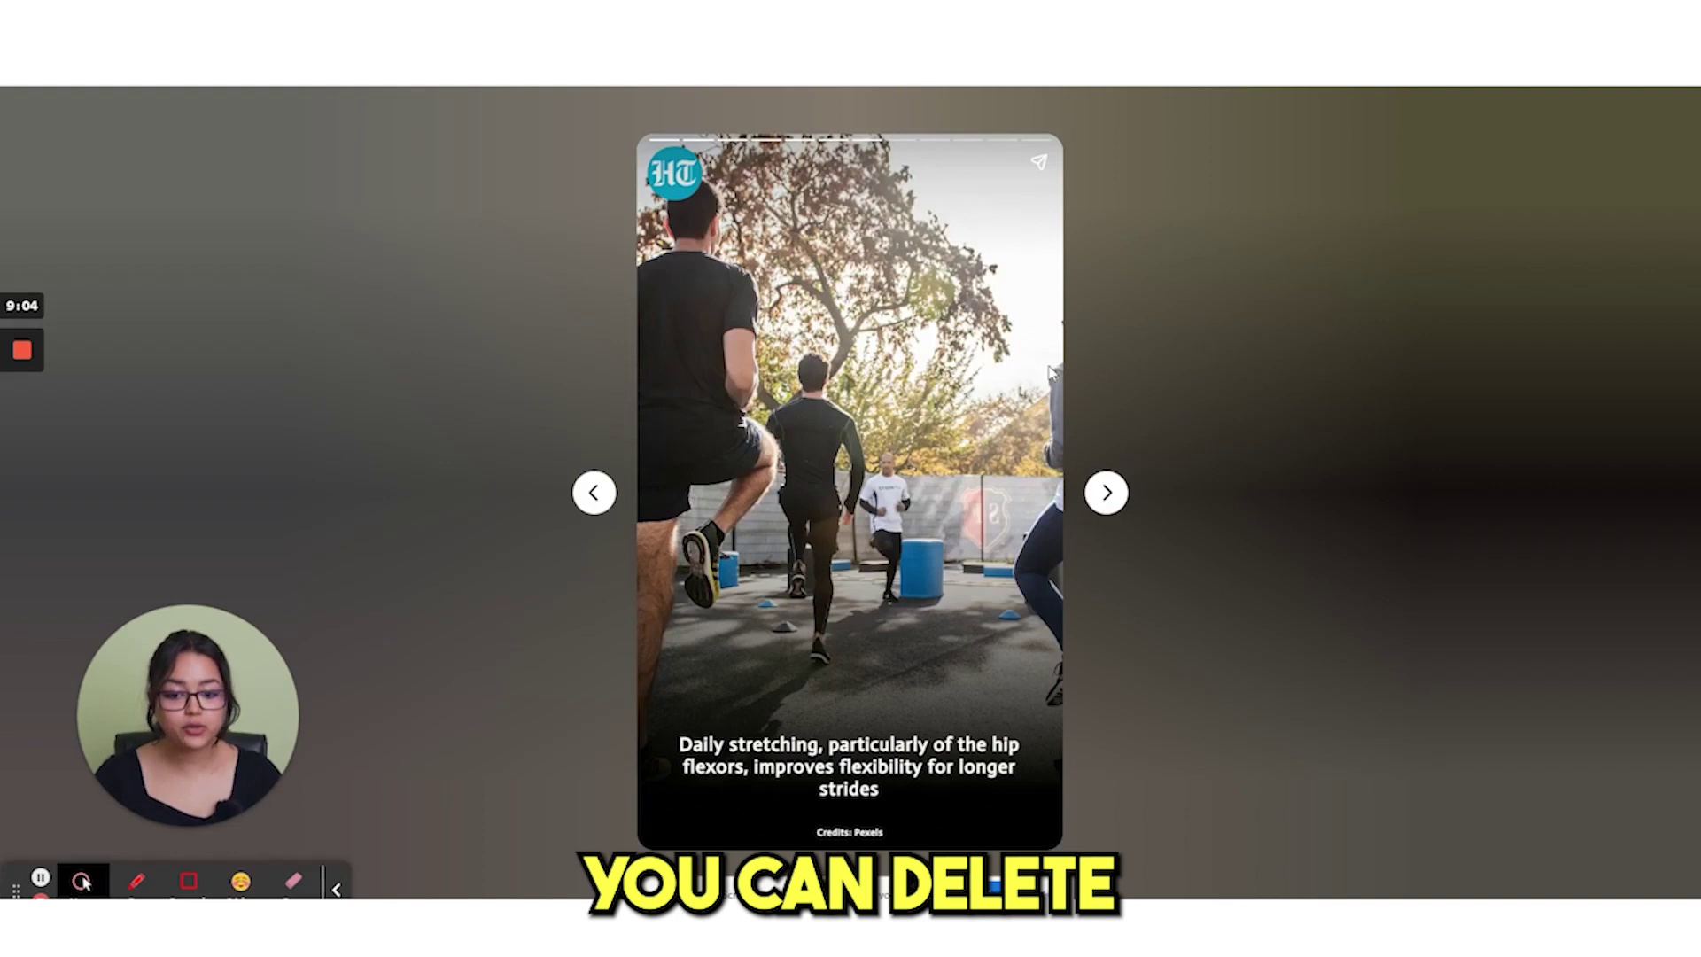
pyautogui.press('Escape')
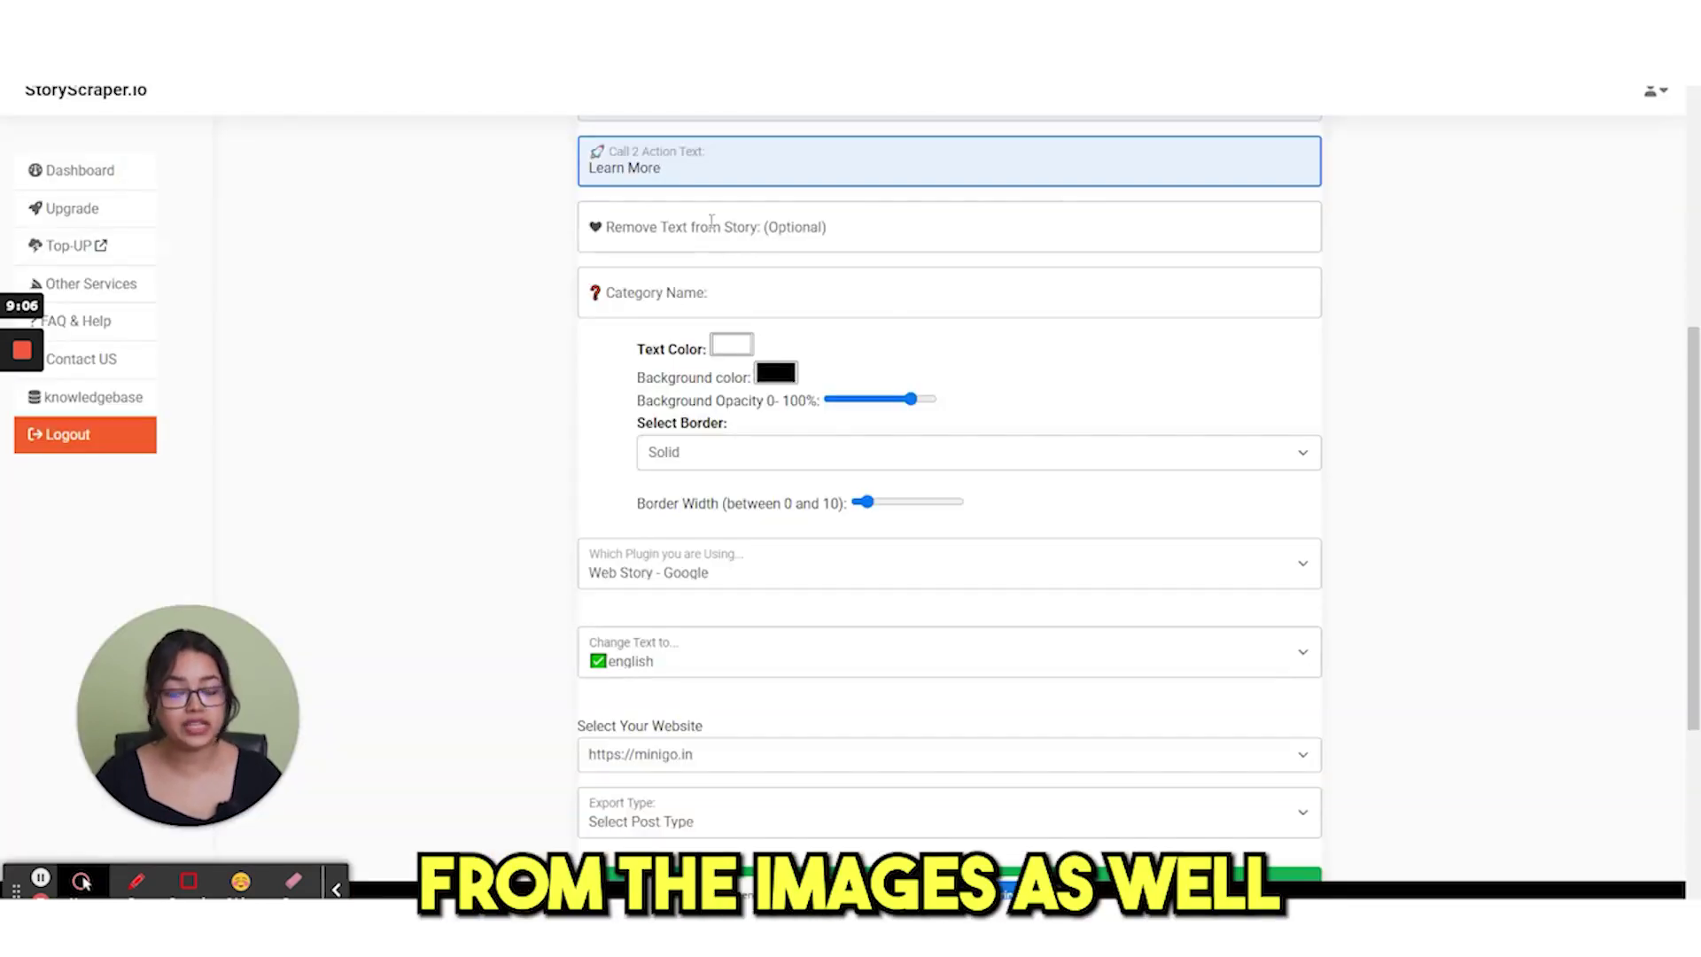
# - Set the category name to General
pyautogui.click(740, 292)
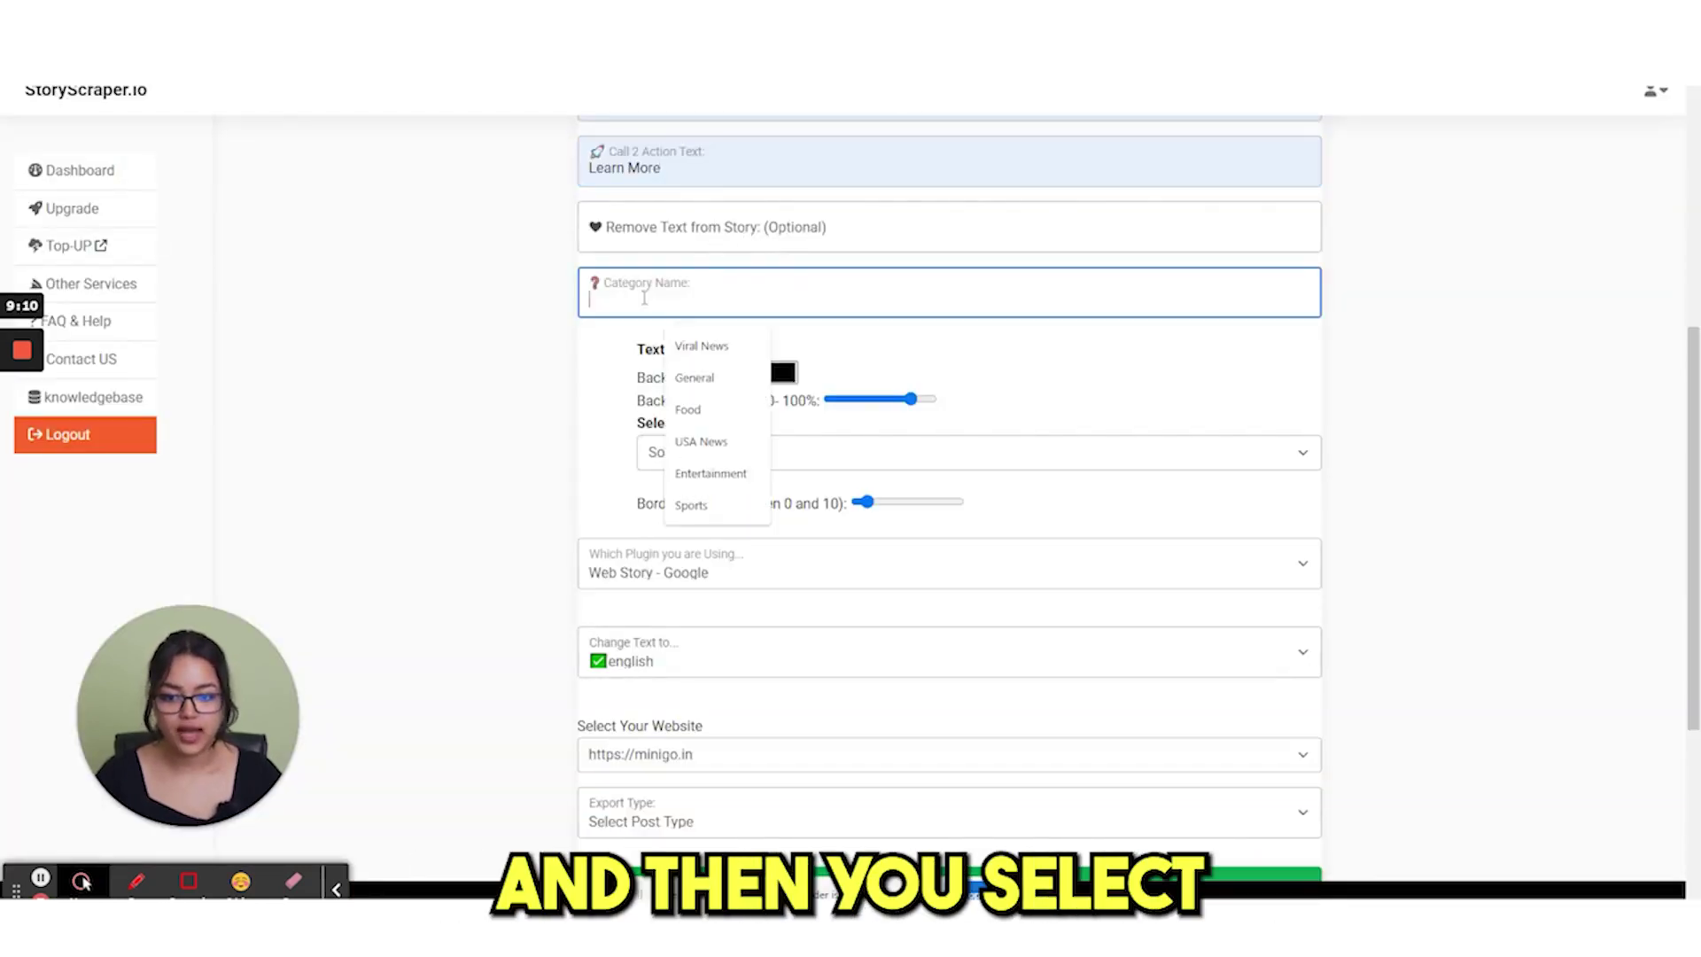
pyautogui.click(709, 376)
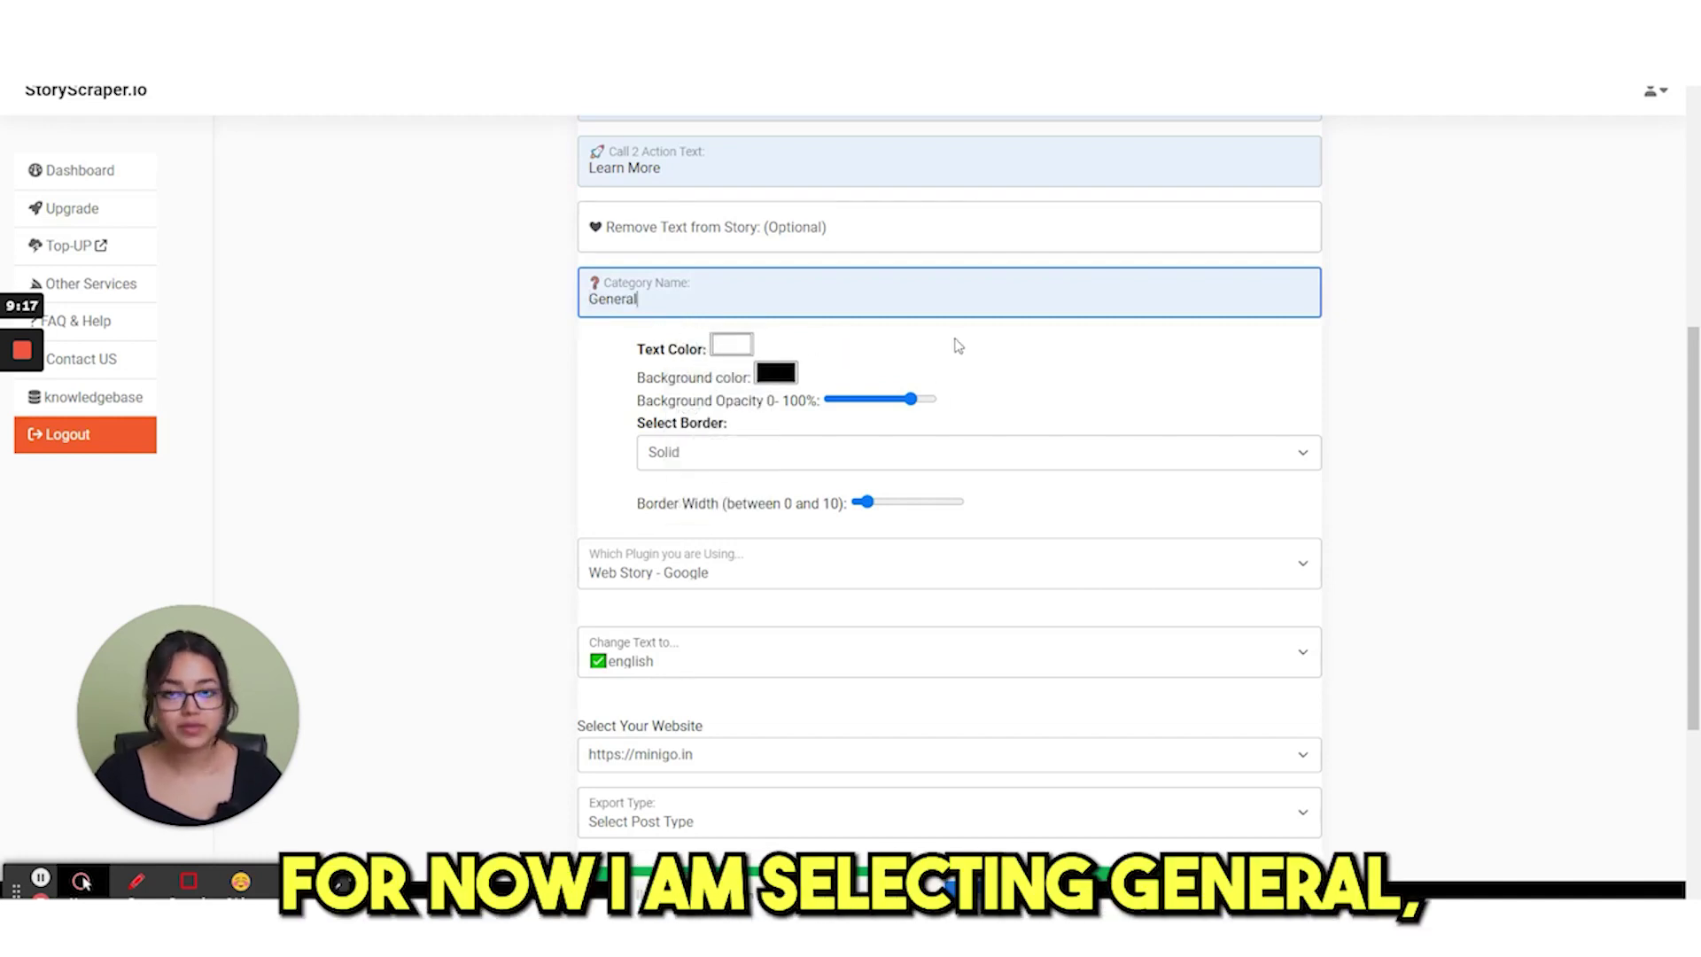
pyautogui.click(1036, 372)
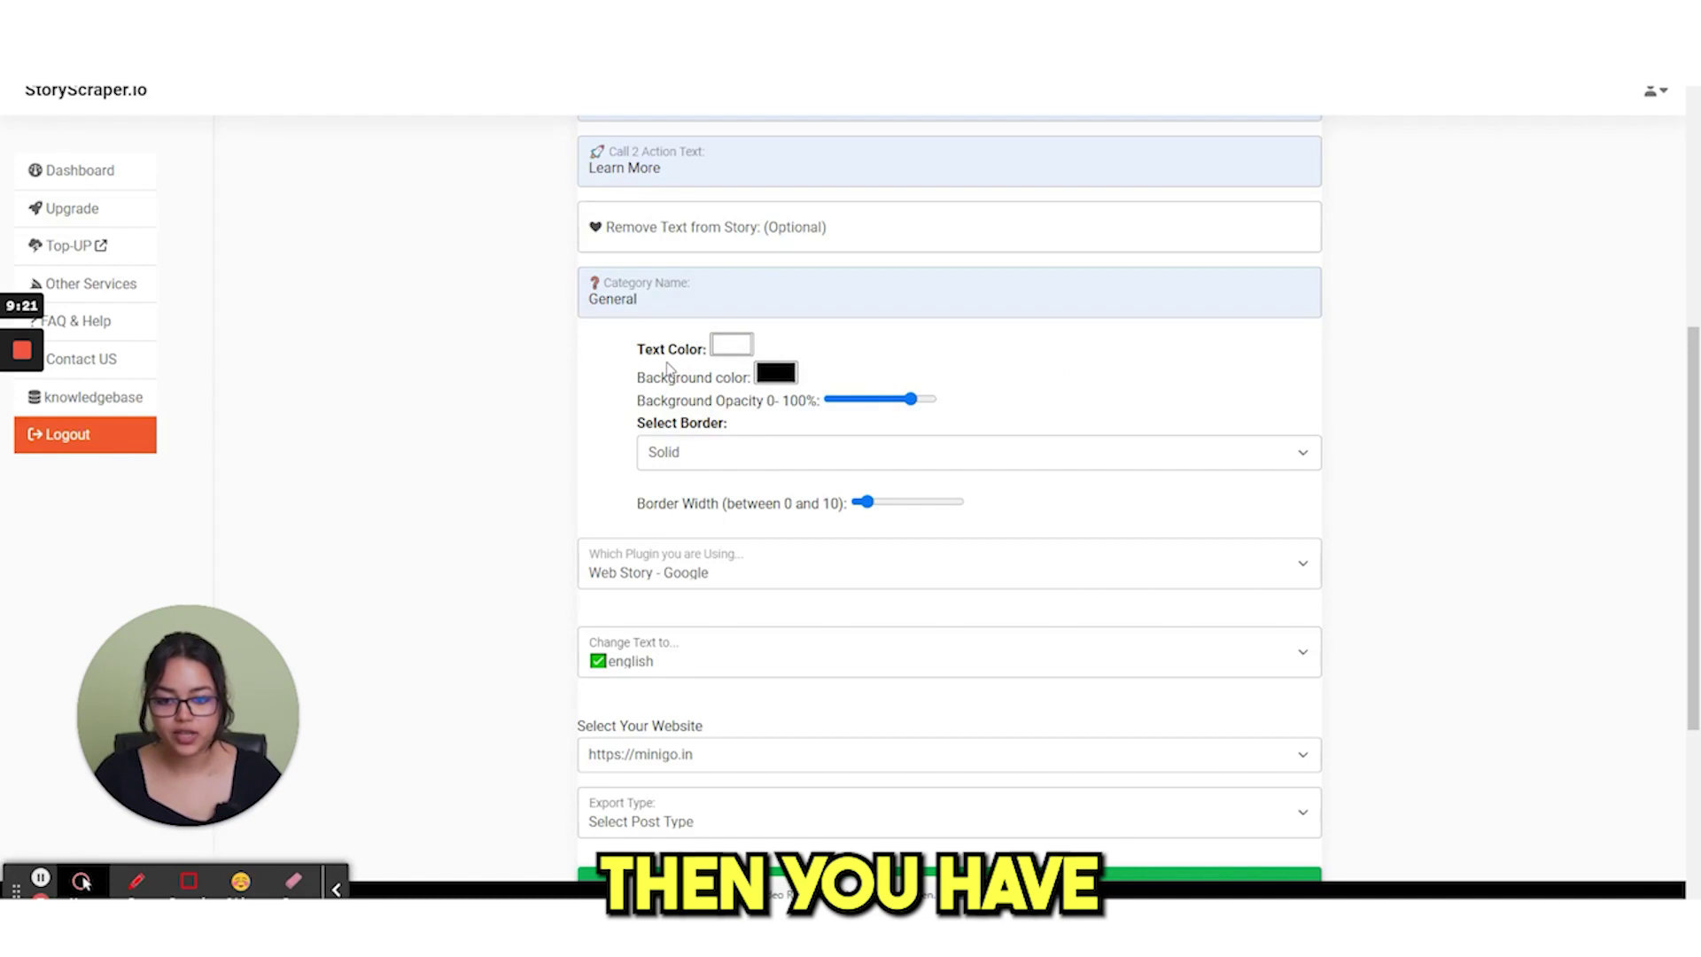
# - Make the story text yellow and the background opacity 100%
pyautogui.click(732, 345)
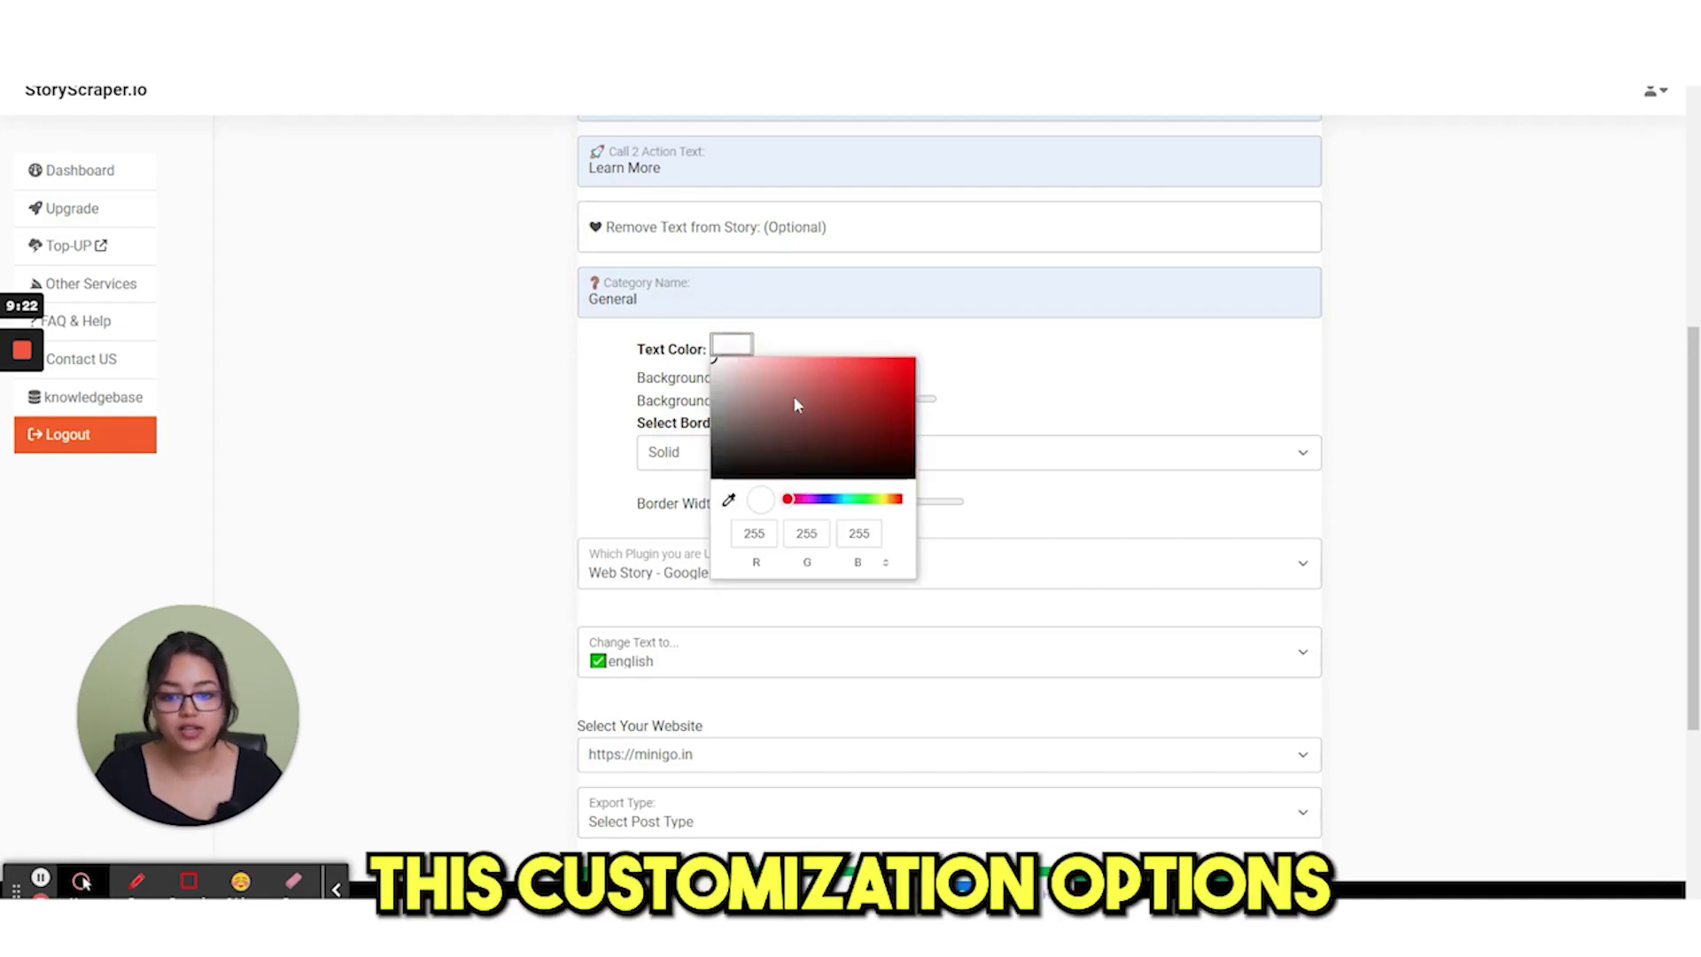
pyautogui.click(875, 499)
pyautogui.click(913, 360)
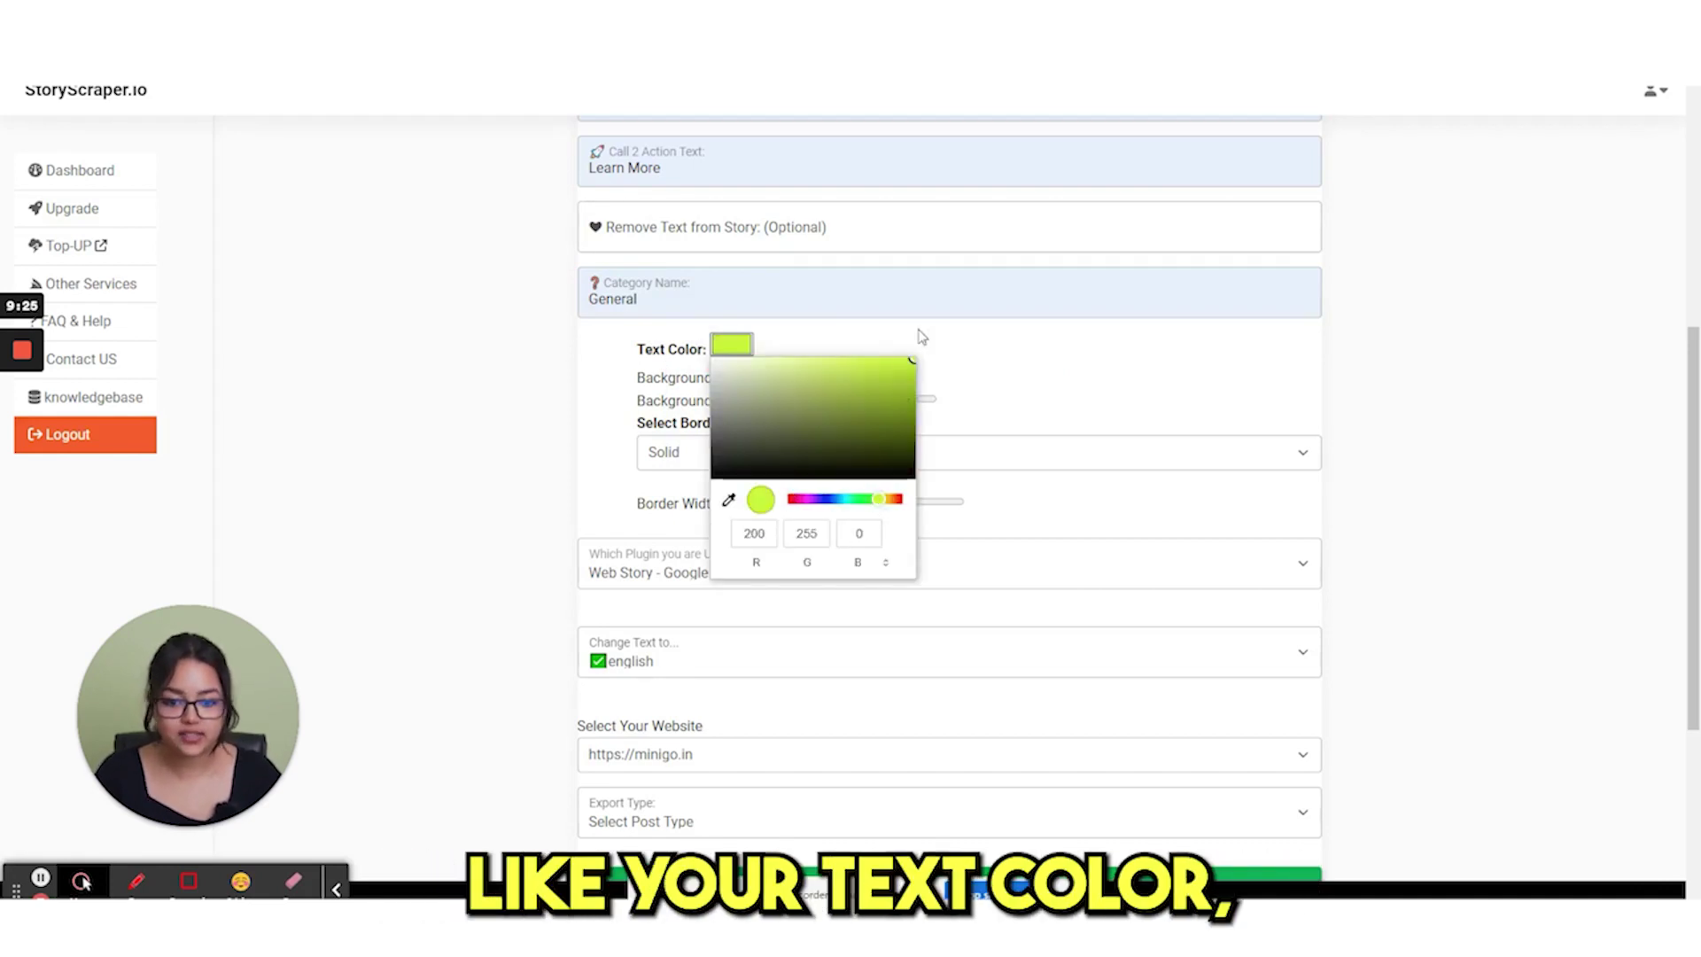
pyautogui.click(883, 498)
pyautogui.click(1010, 363)
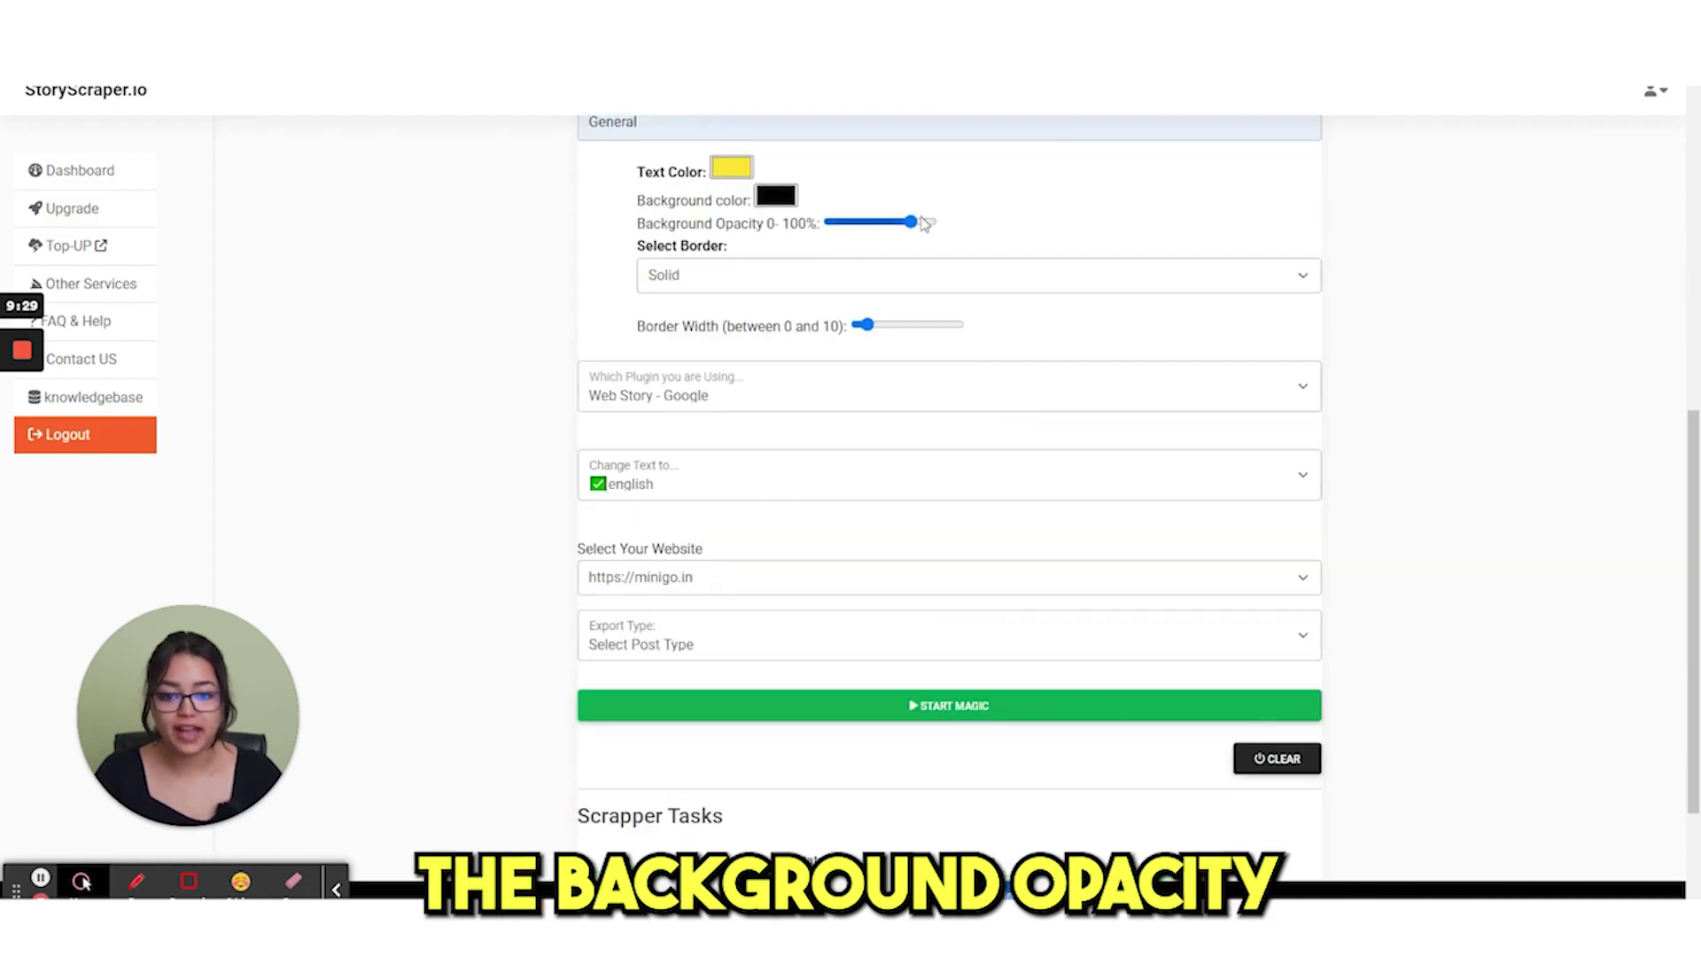
pyautogui.moveTo(924, 222); pyautogui.dragTo(975, 228)
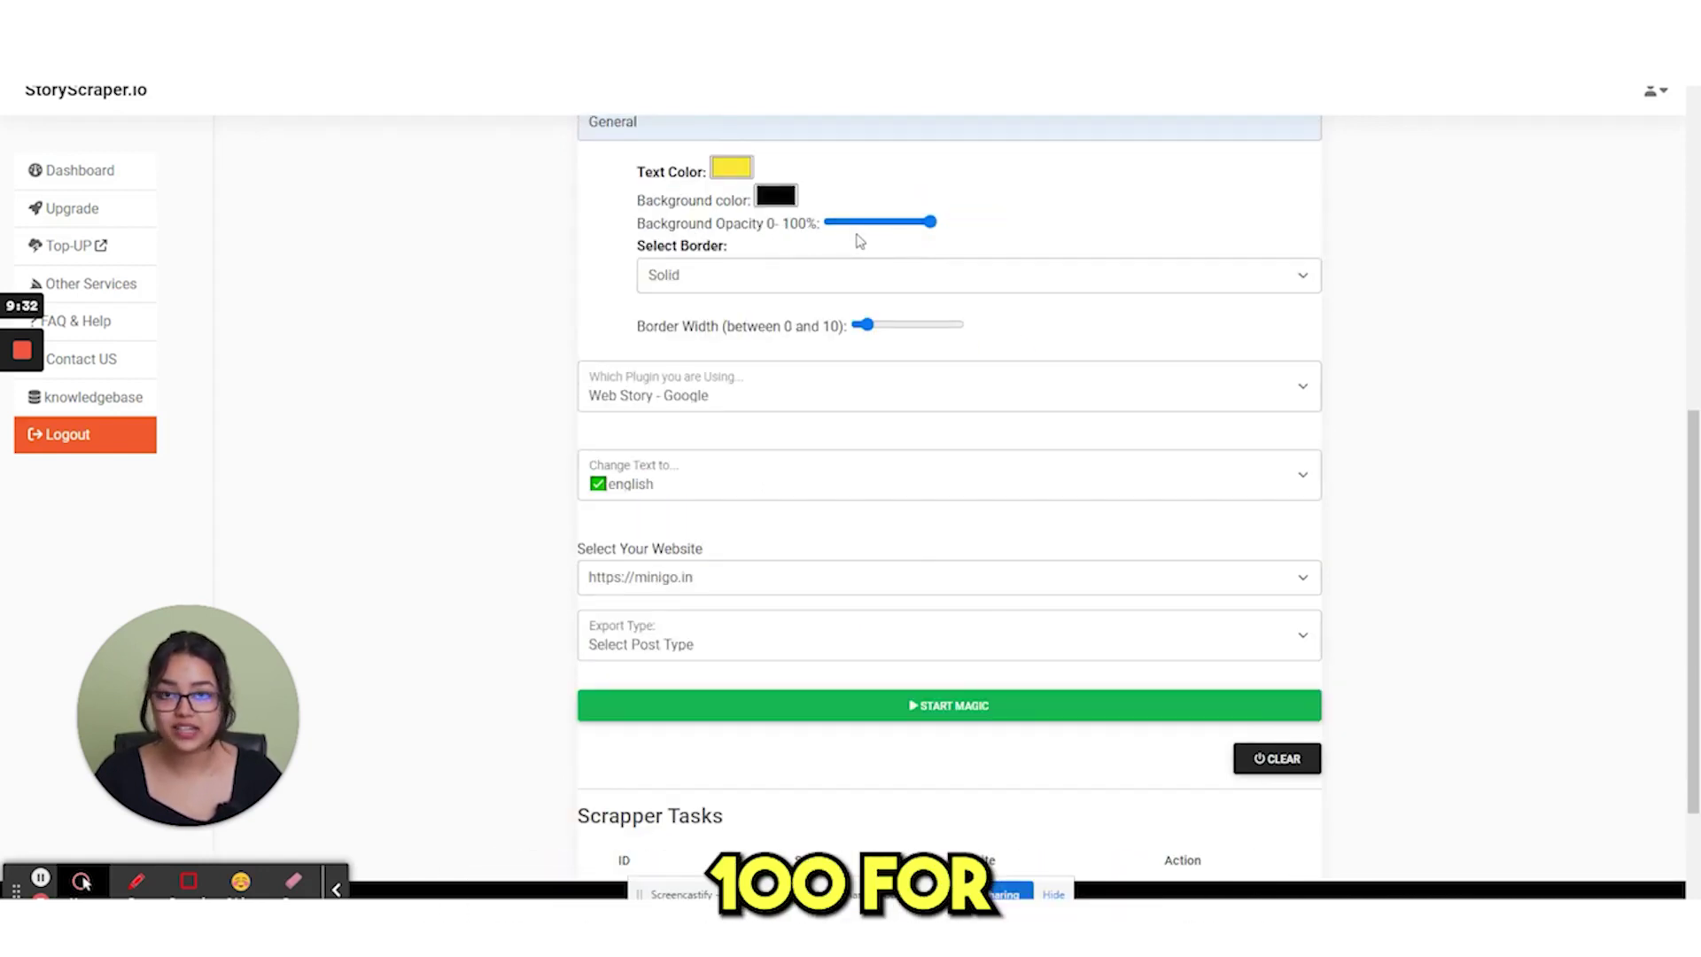
# - Keep the border style Solid and make the border width slightly thinner
pyautogui.click(680, 268)
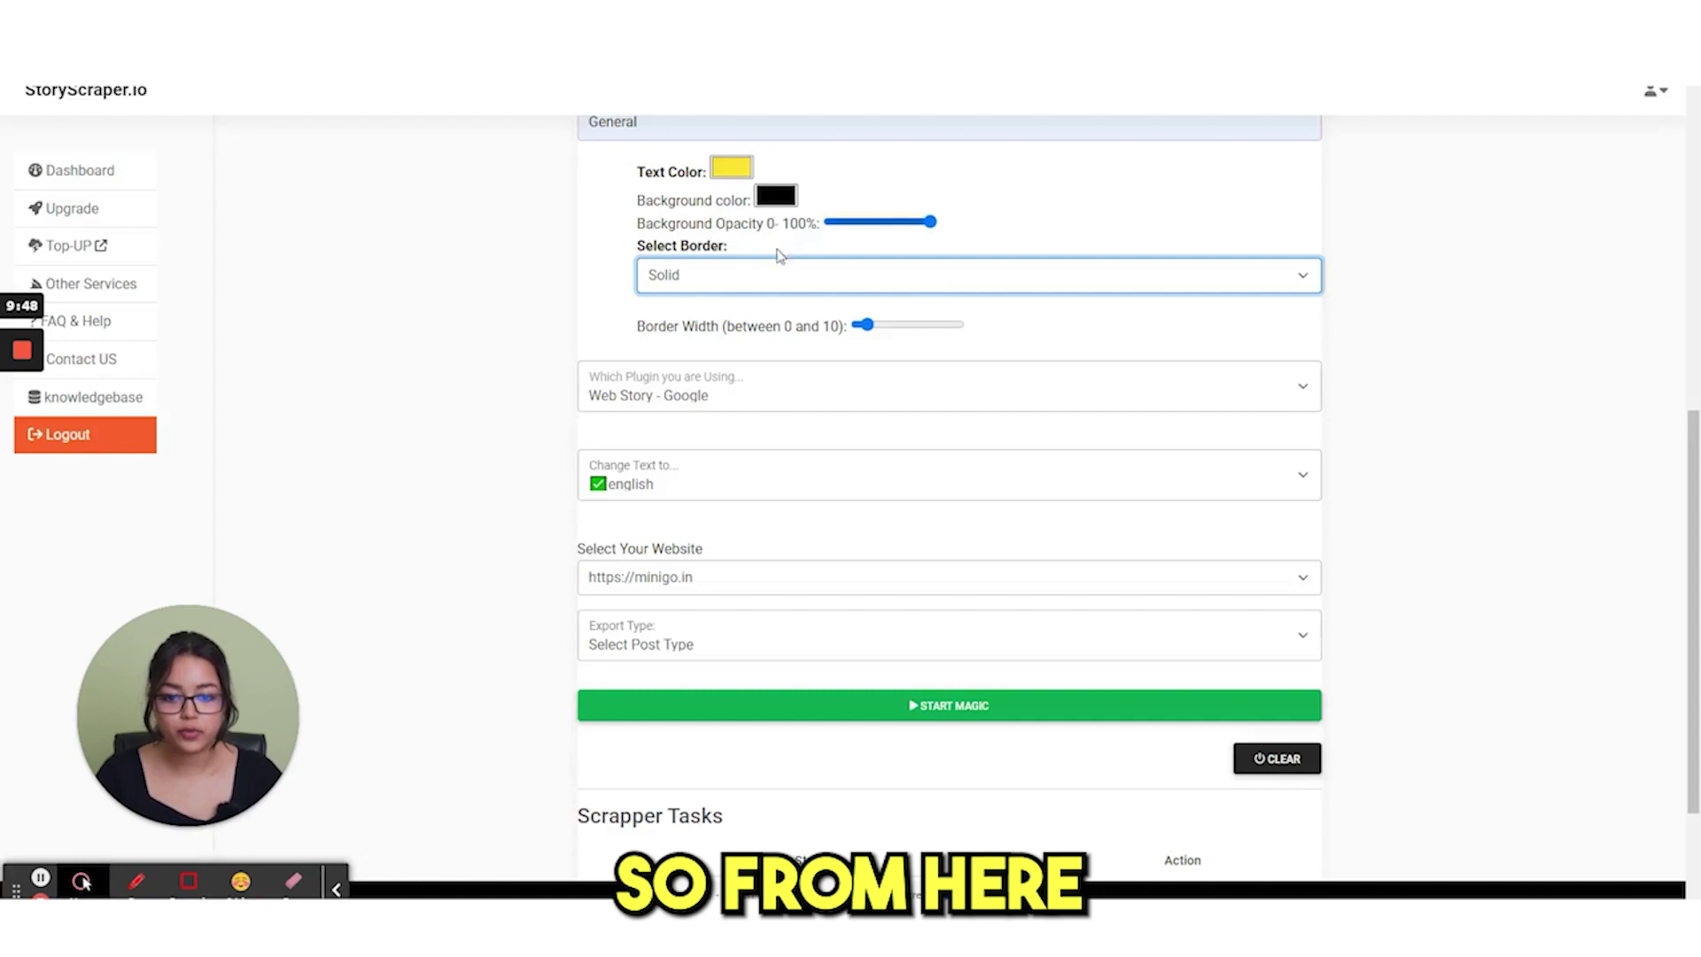
pyautogui.click(722, 278)
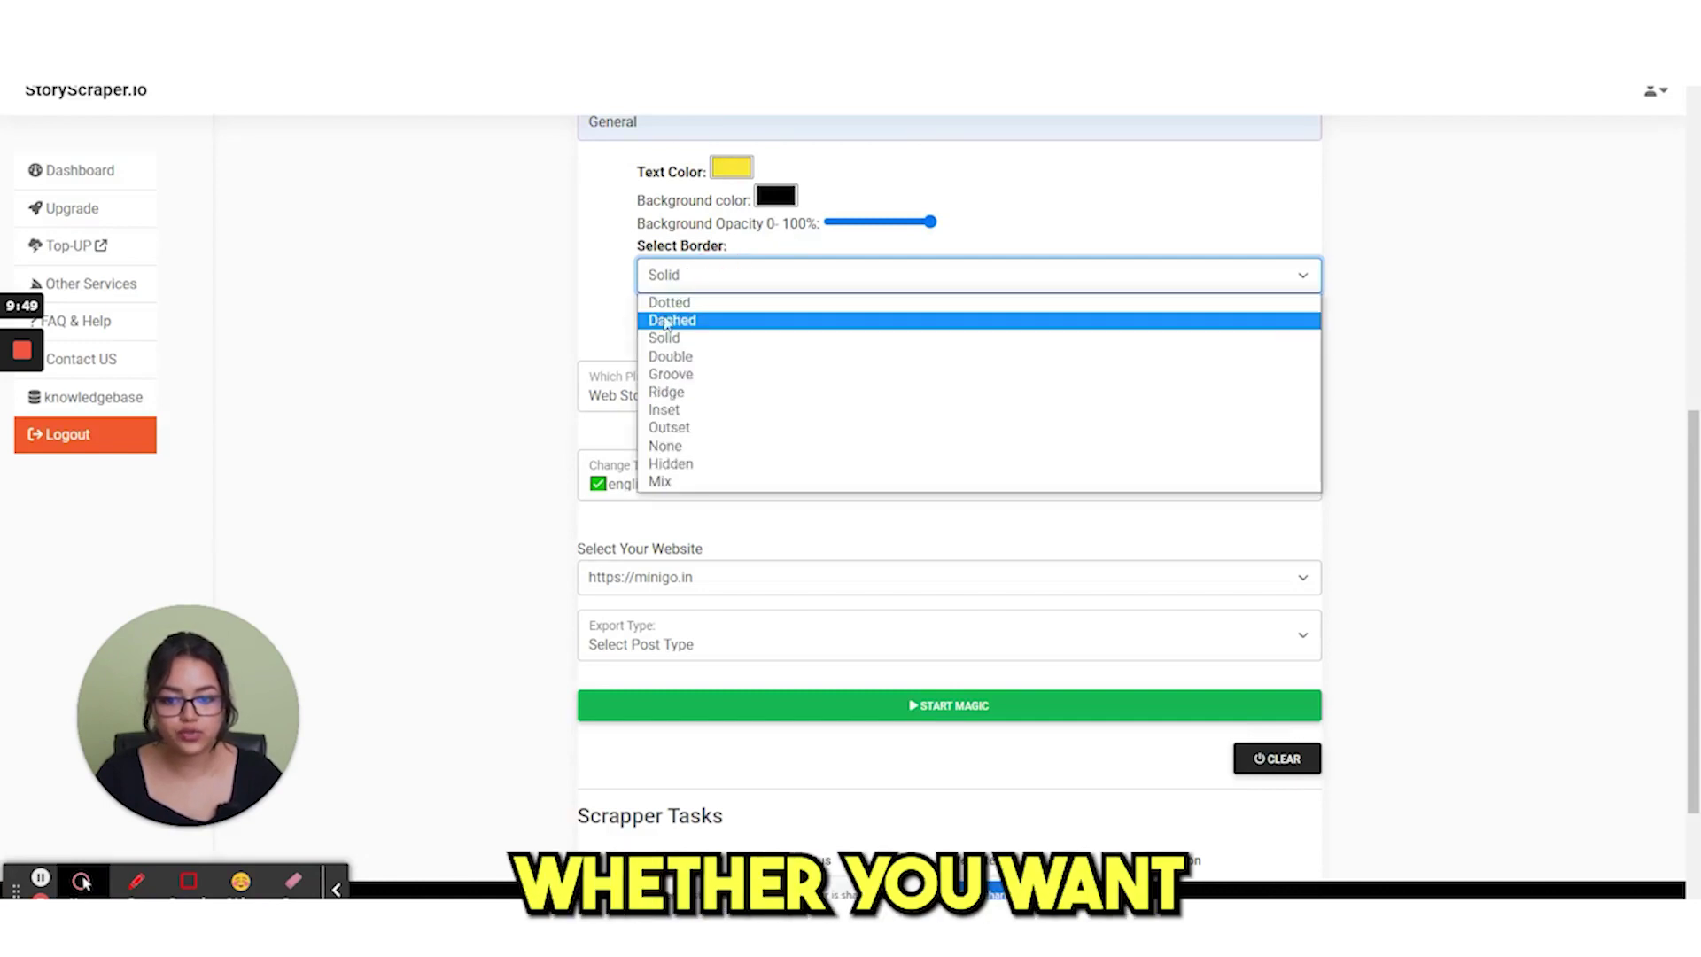
pyautogui.click(781, 339)
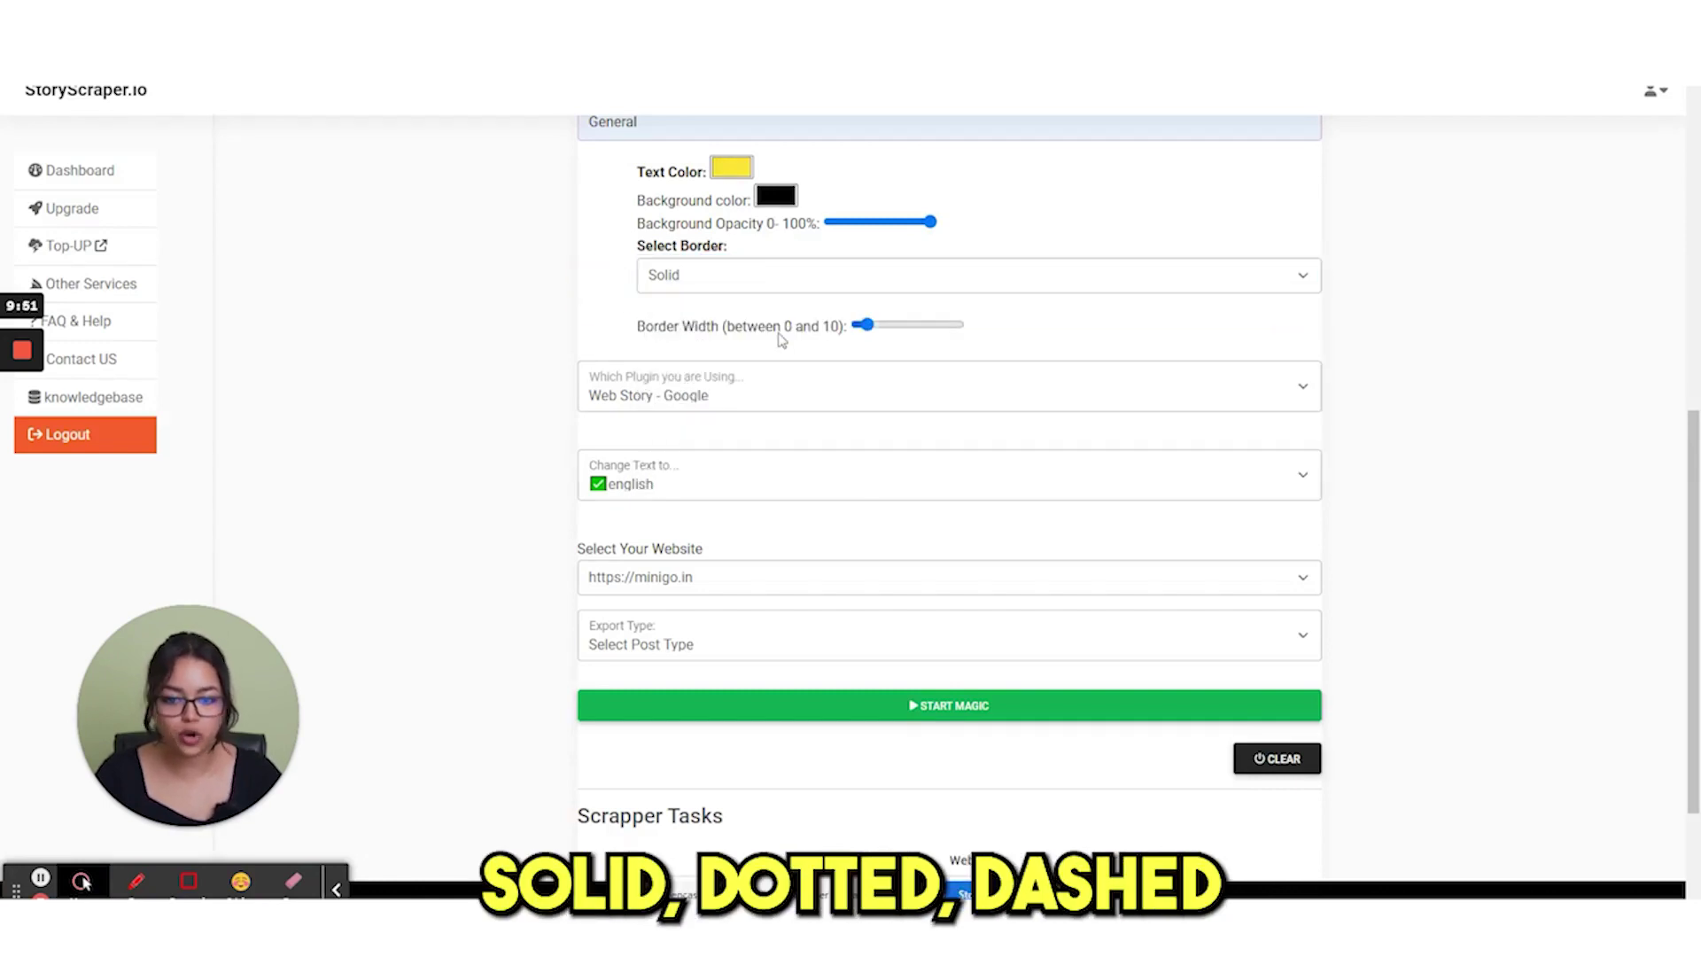
pyautogui.click(858, 328)
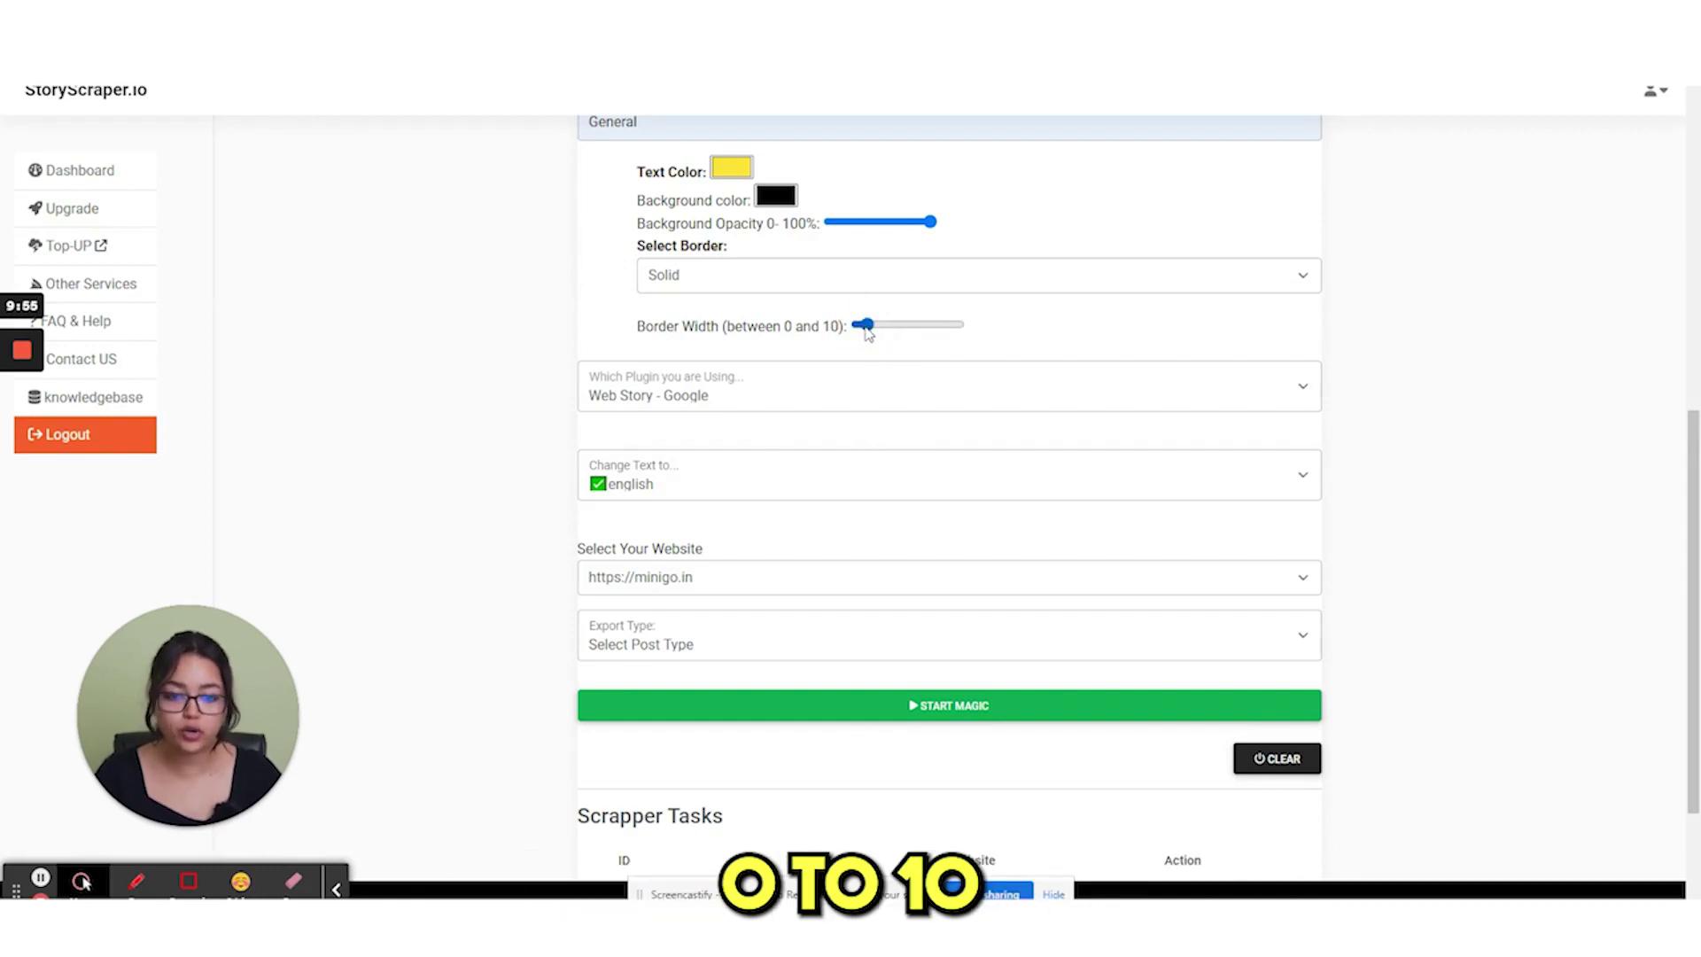
# - Keep the story text language as English
pyautogui.scroll(-2, 739, 248)
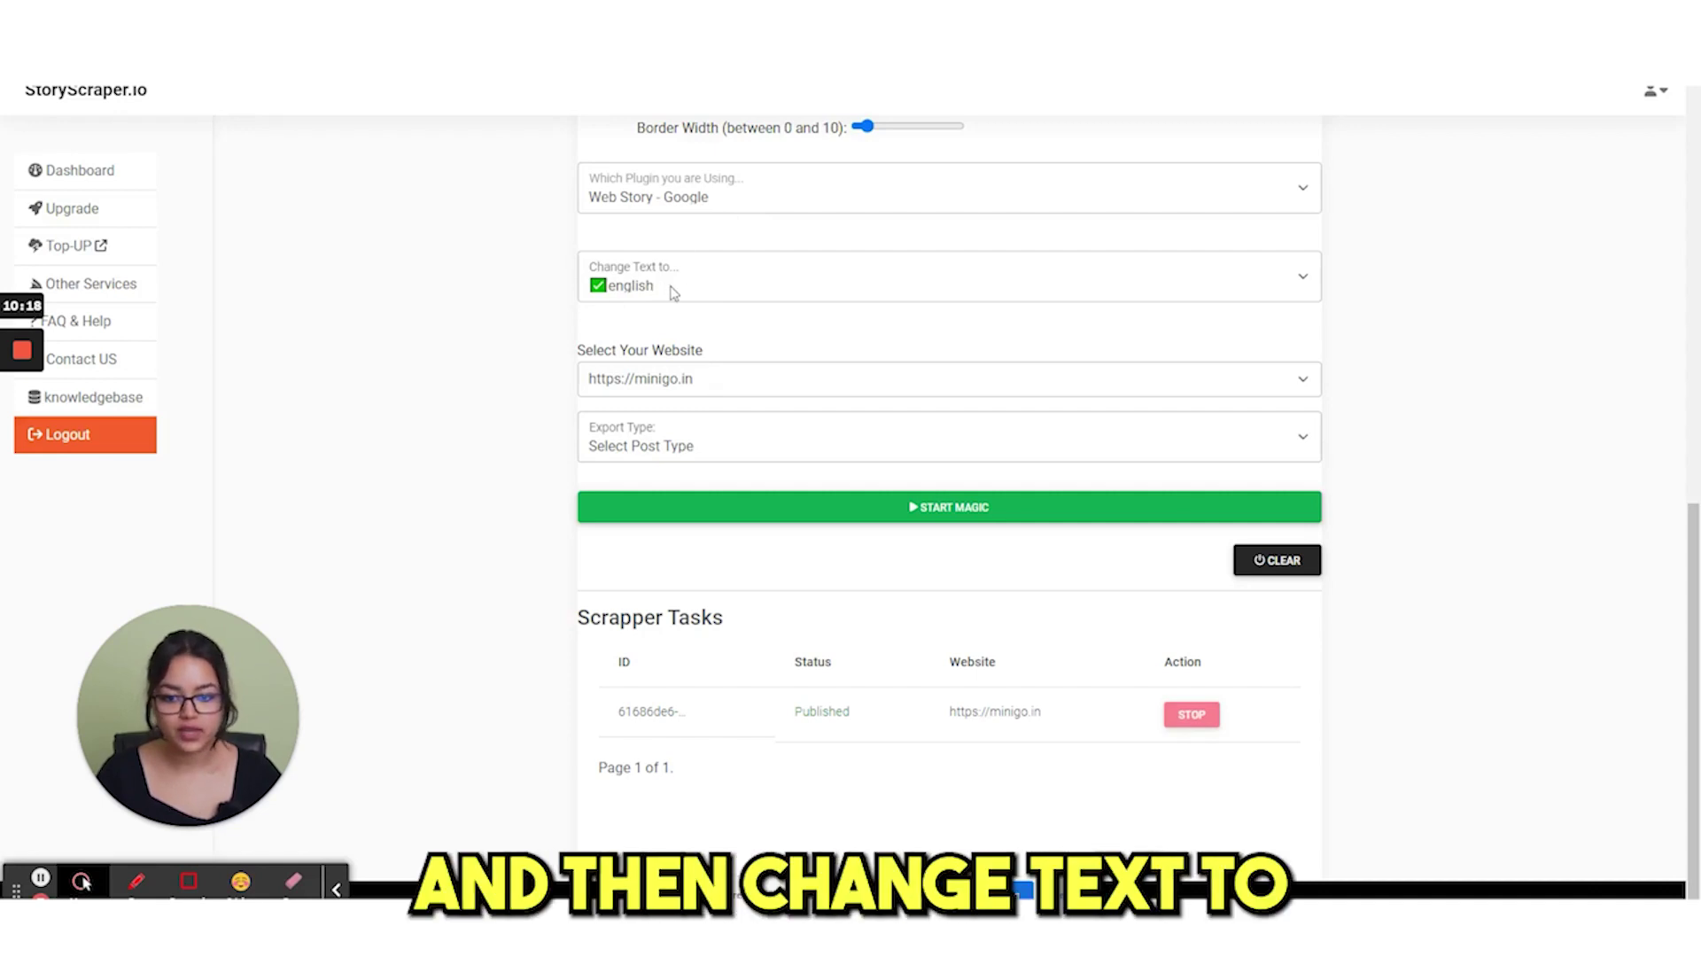
pyautogui.click(728, 277)
pyautogui.click(731, 278)
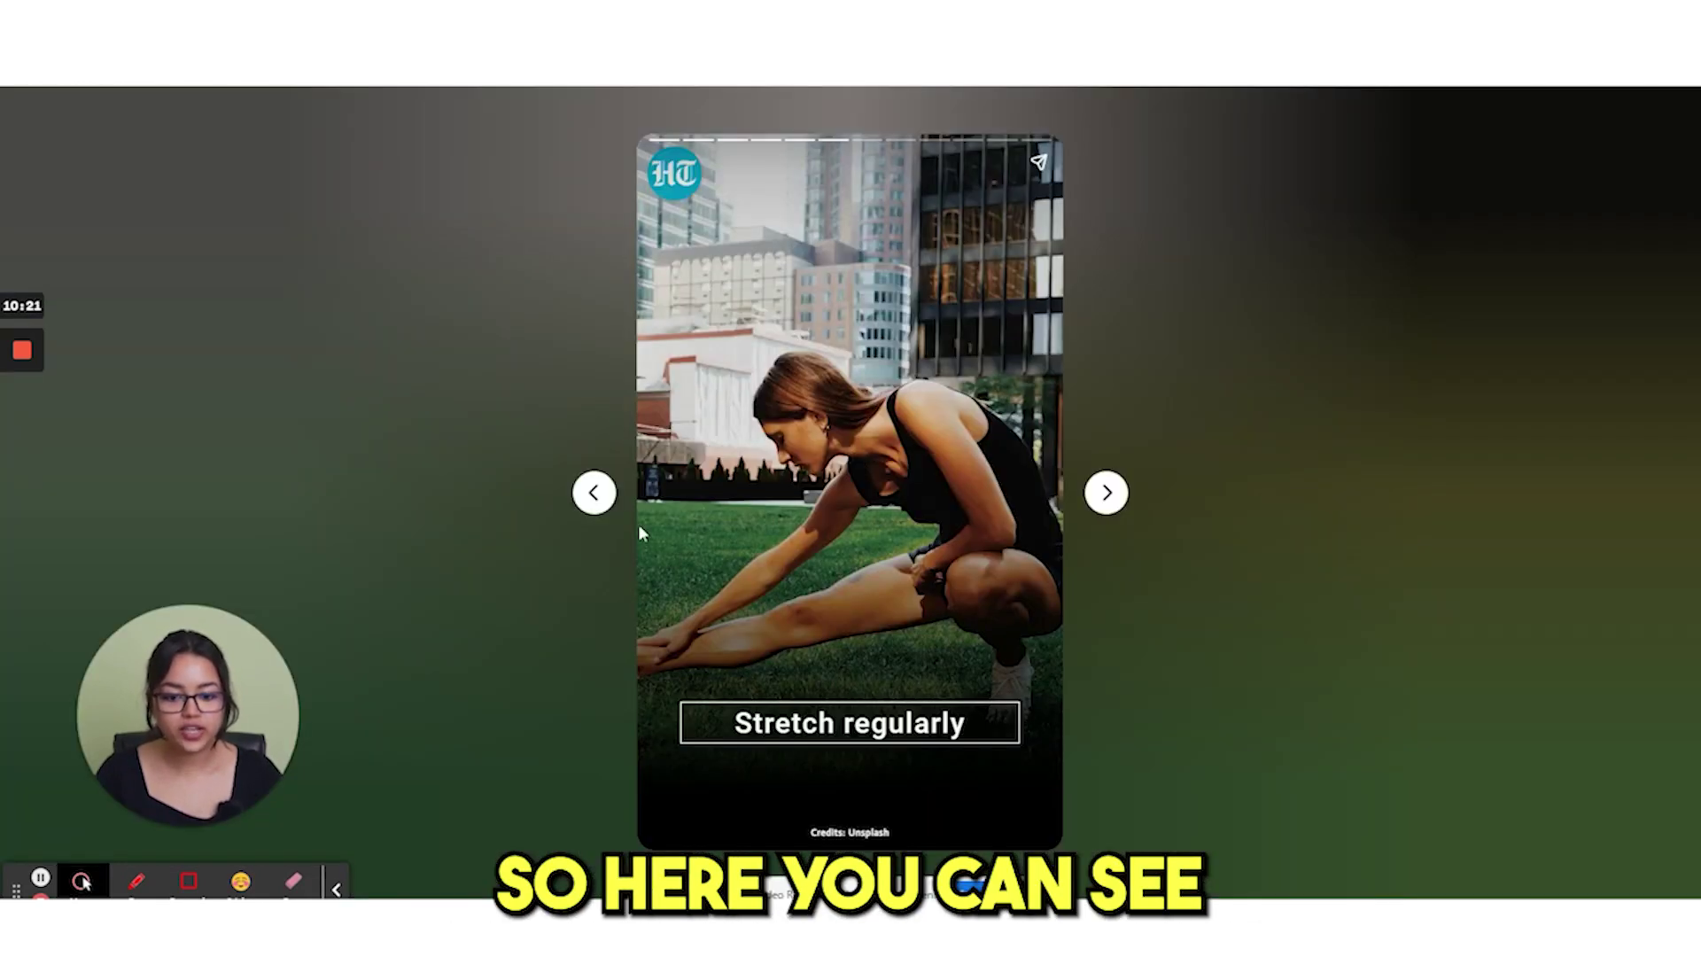
pyautogui.click(641, 527)
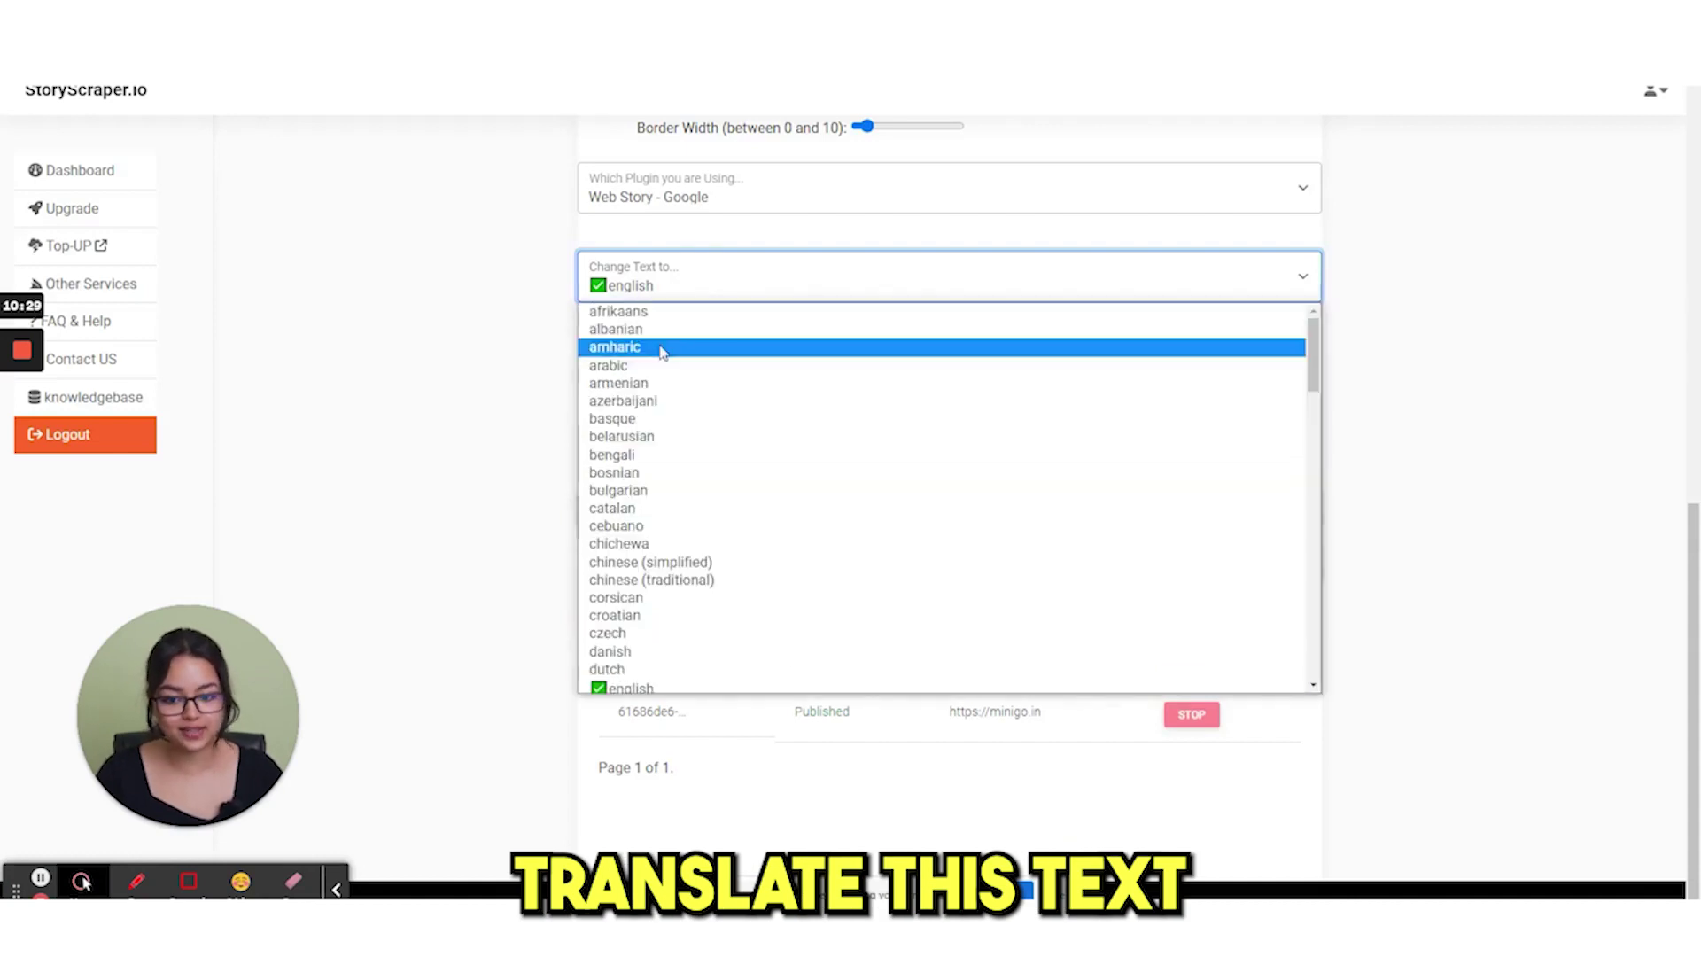
pyautogui.scroll(-5, 669, 543)
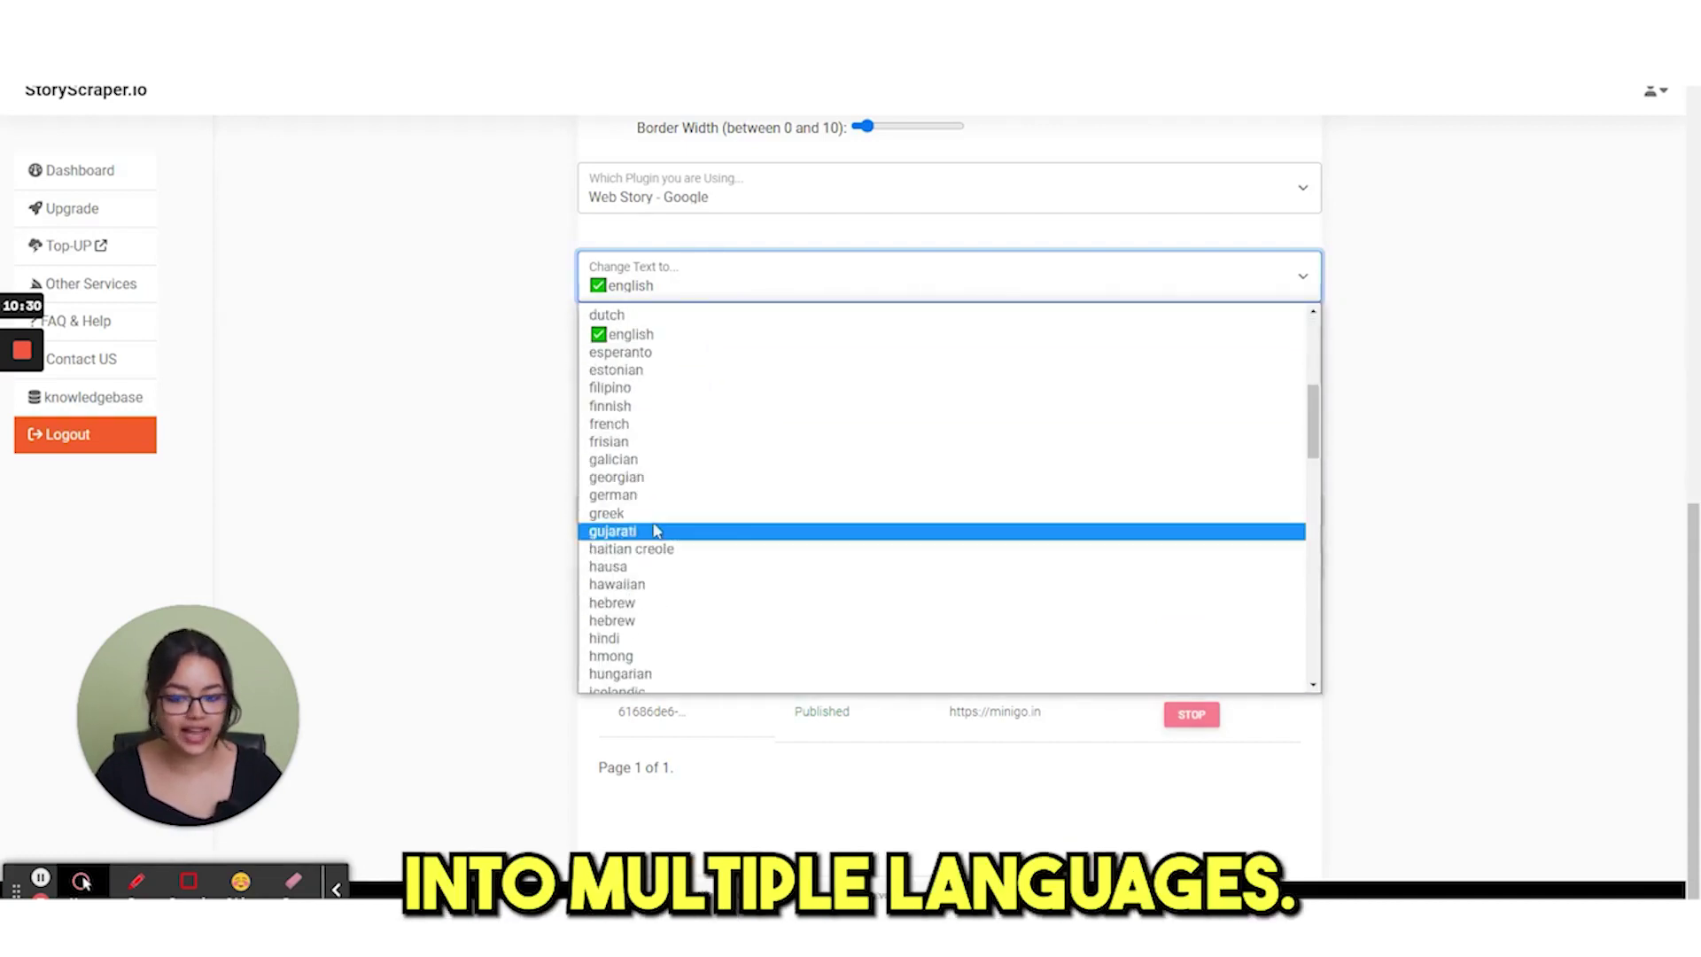
pyautogui.click(673, 336)
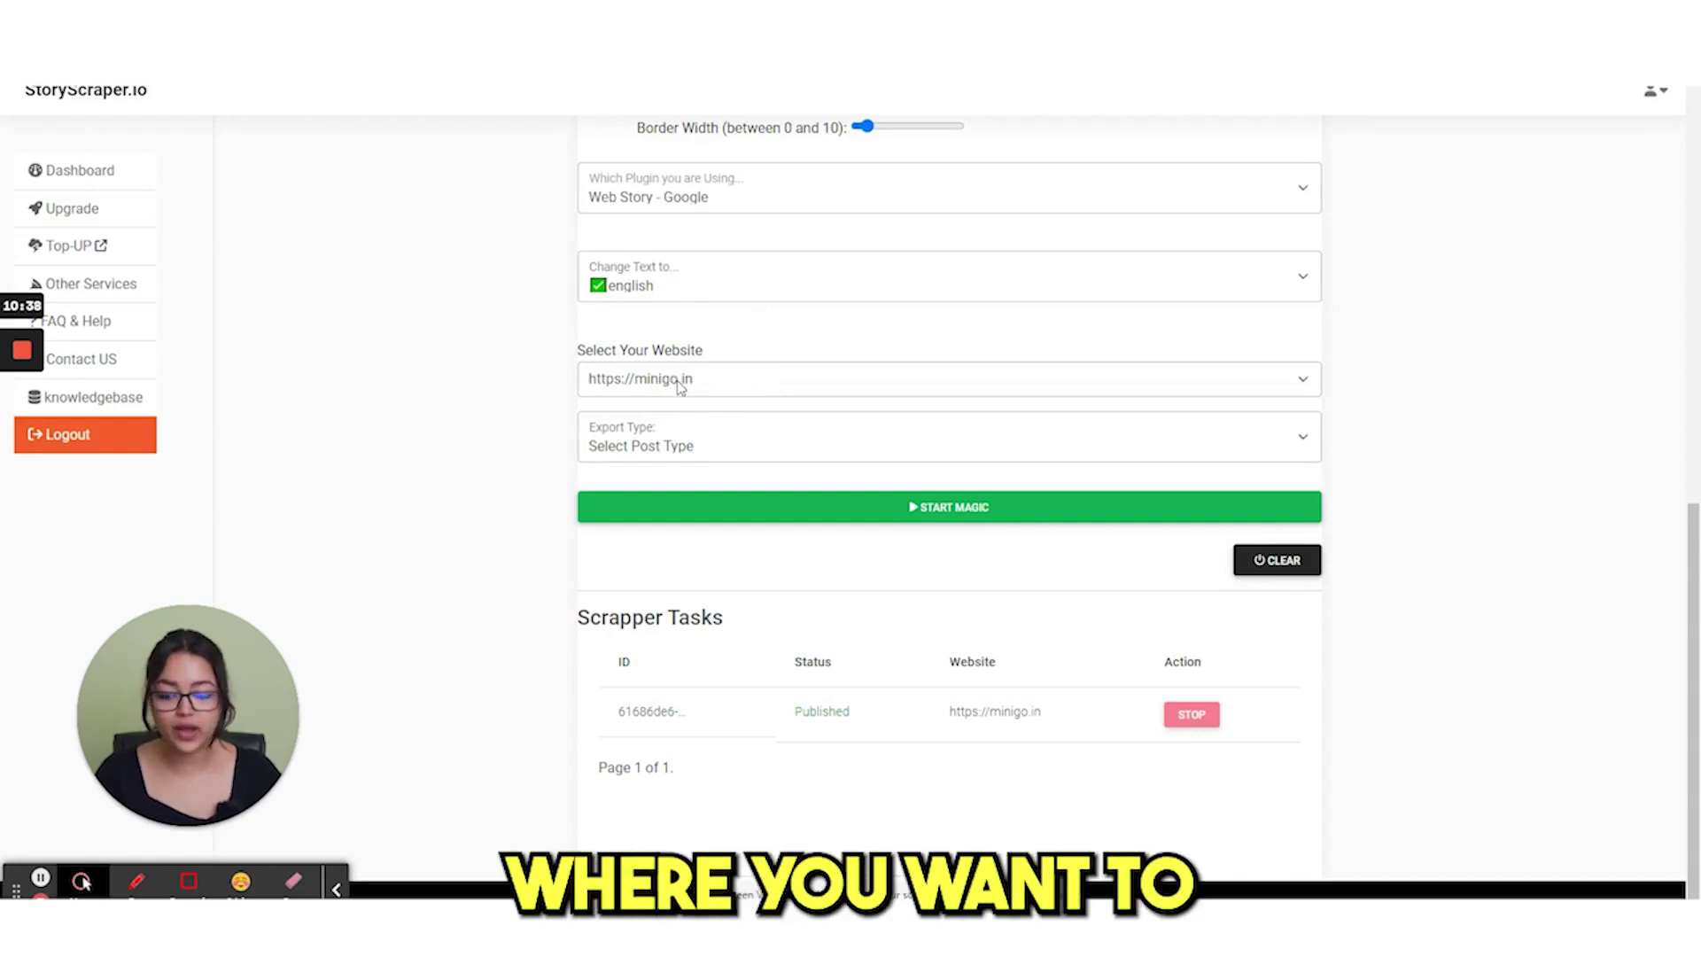
pyautogui.click(680, 381)
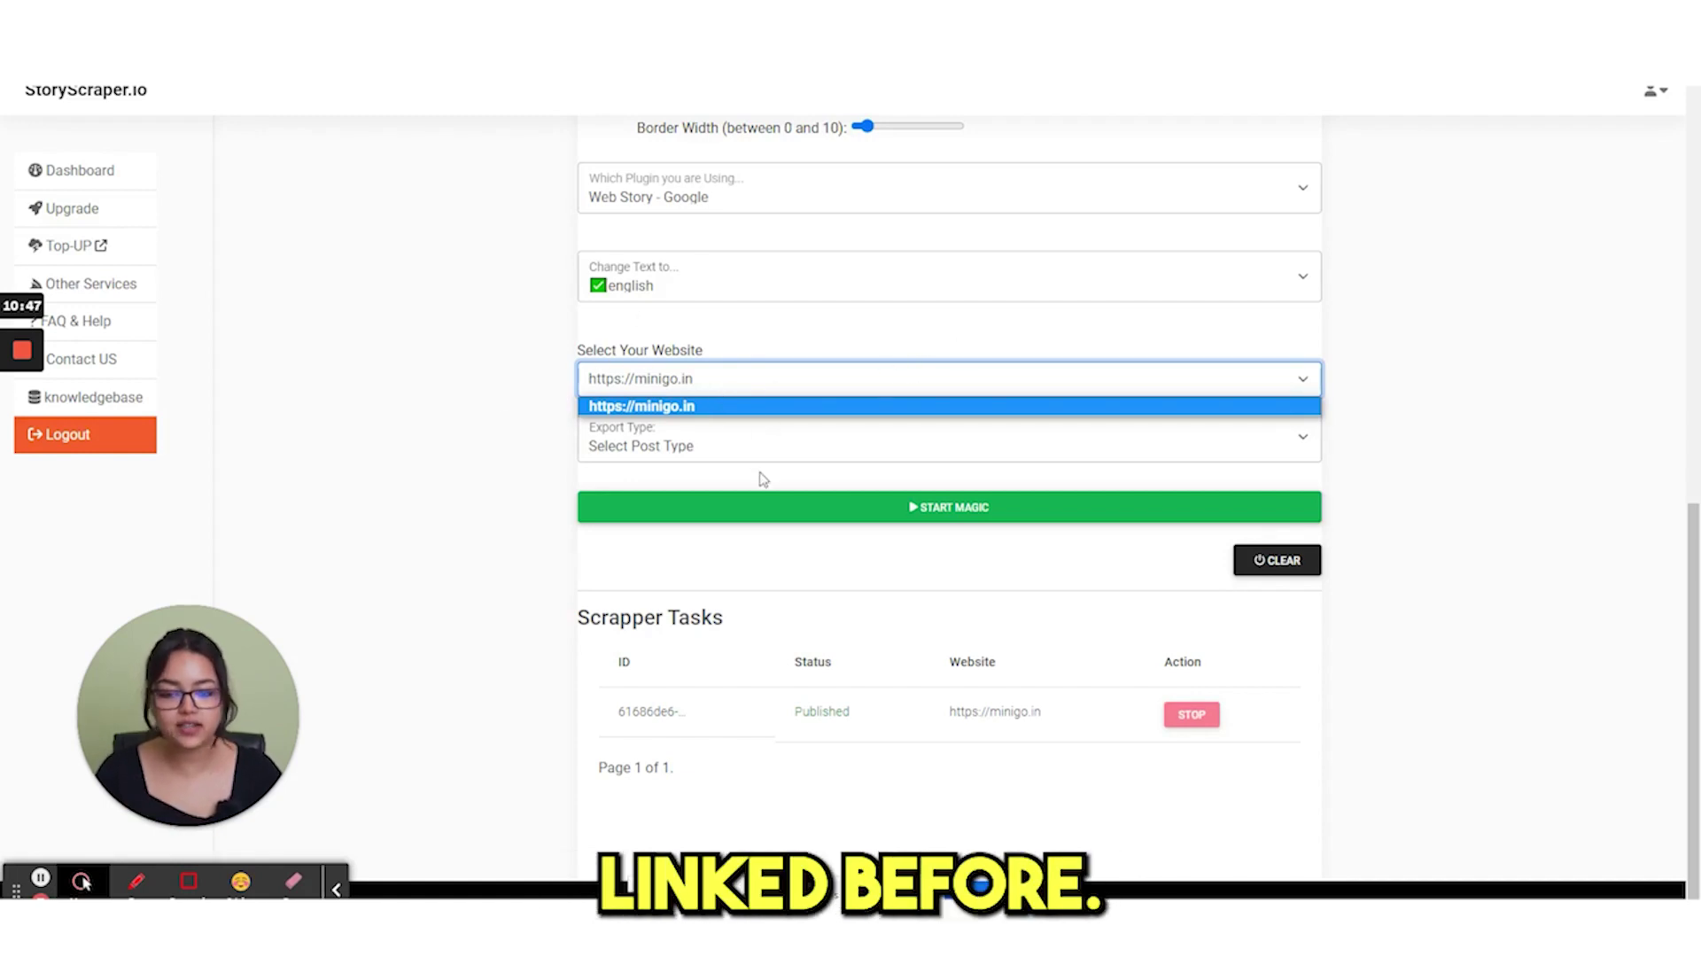
pyautogui.click(846, 330)
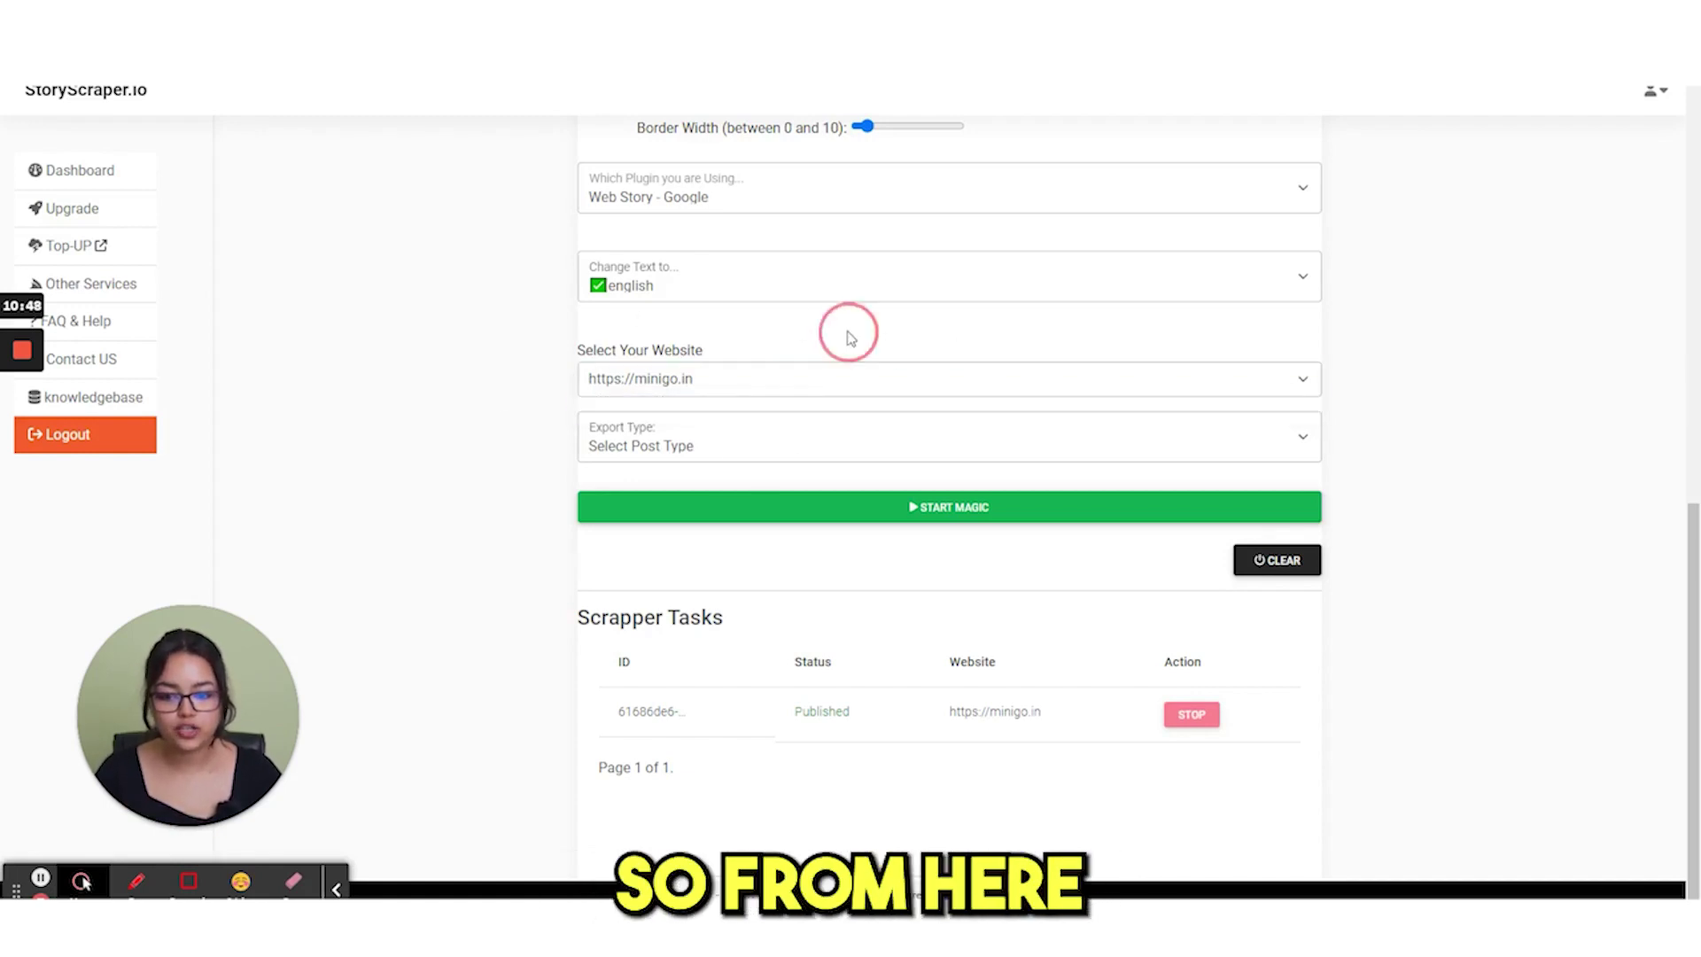
pyautogui.click(666, 383)
pyautogui.click(651, 443)
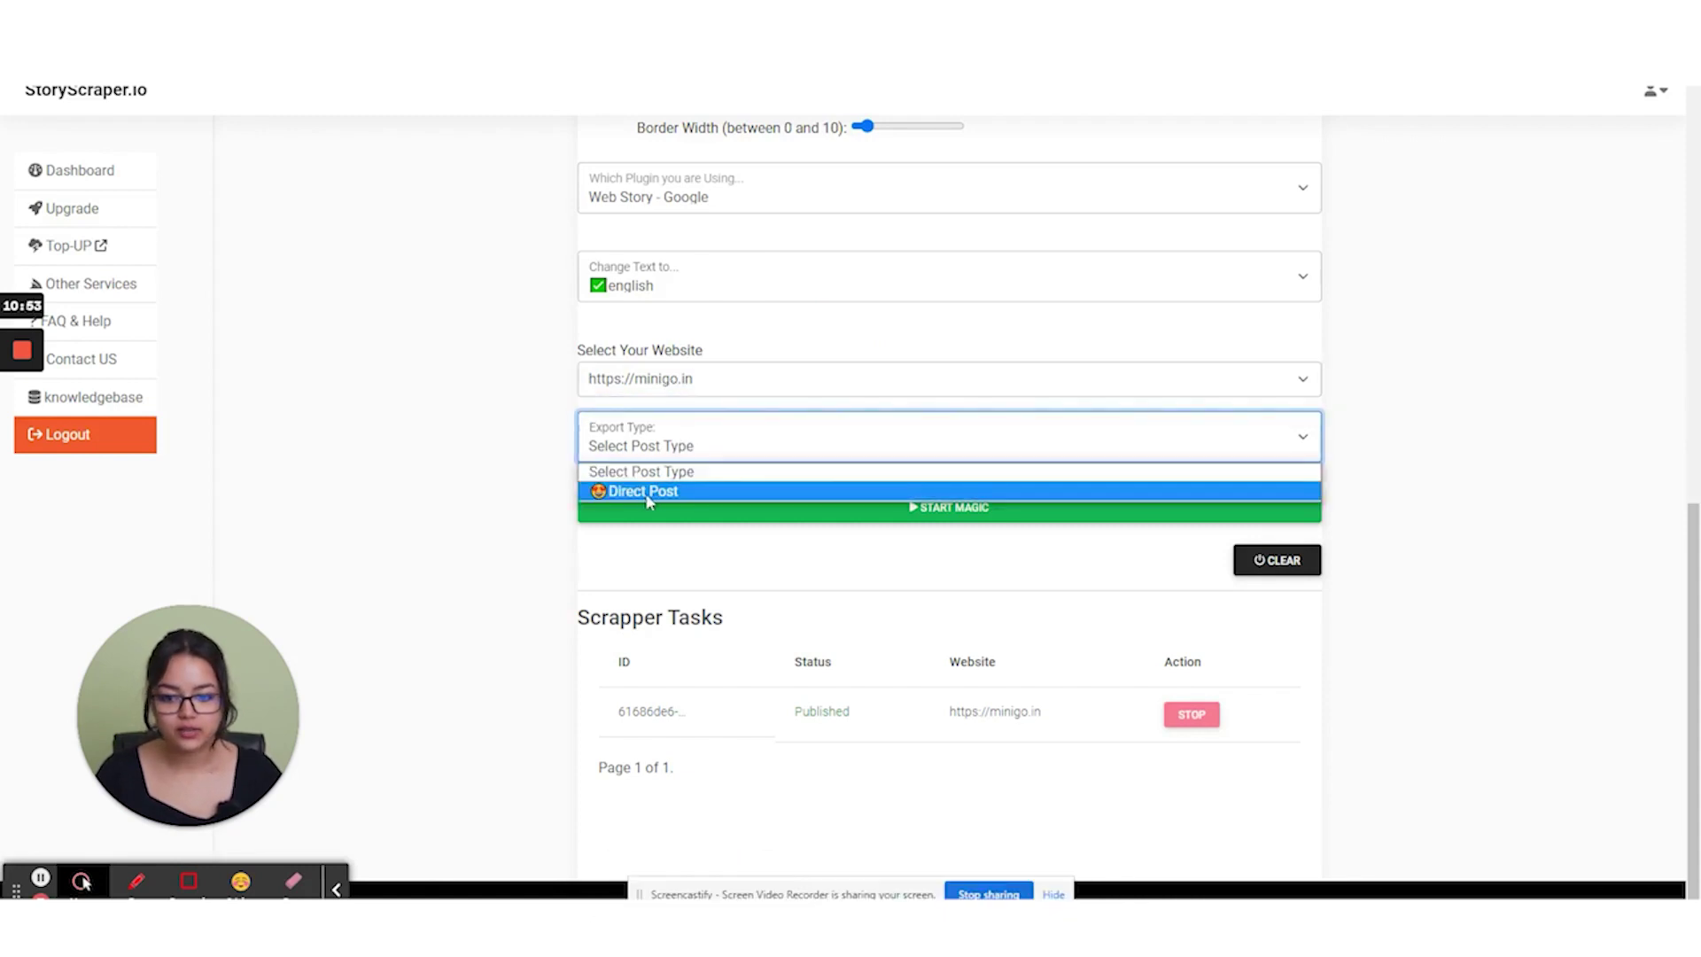
pyautogui.click(658, 492)
pyautogui.click(657, 507)
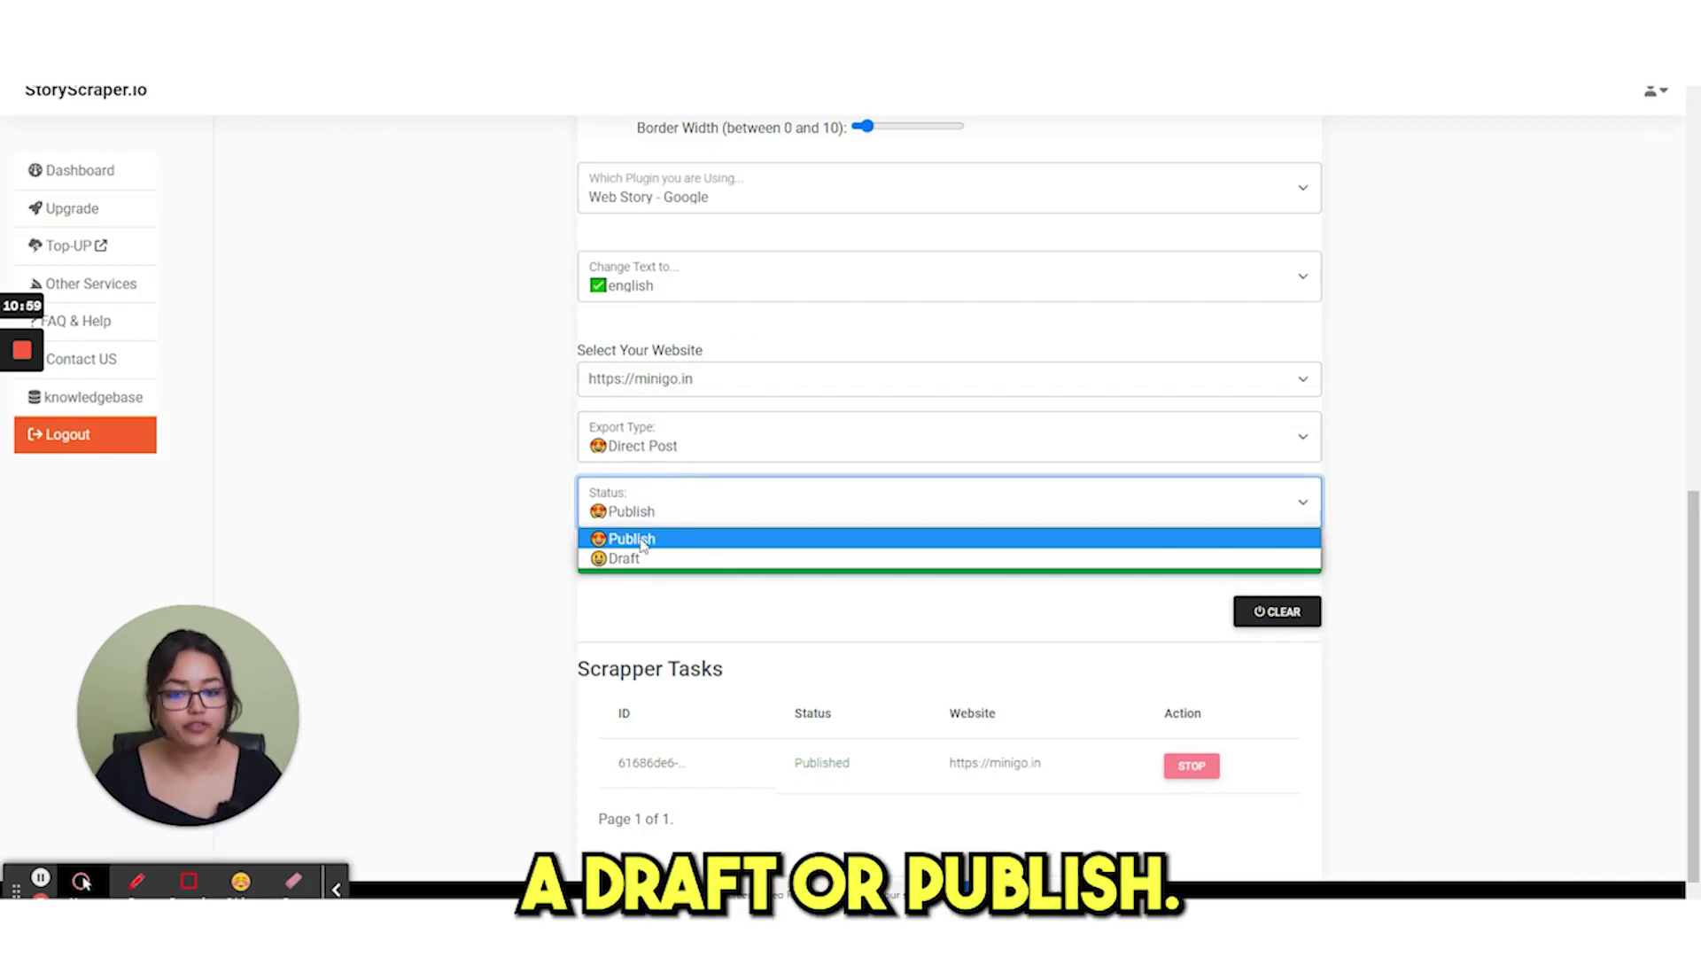
pyautogui.click(643, 540)
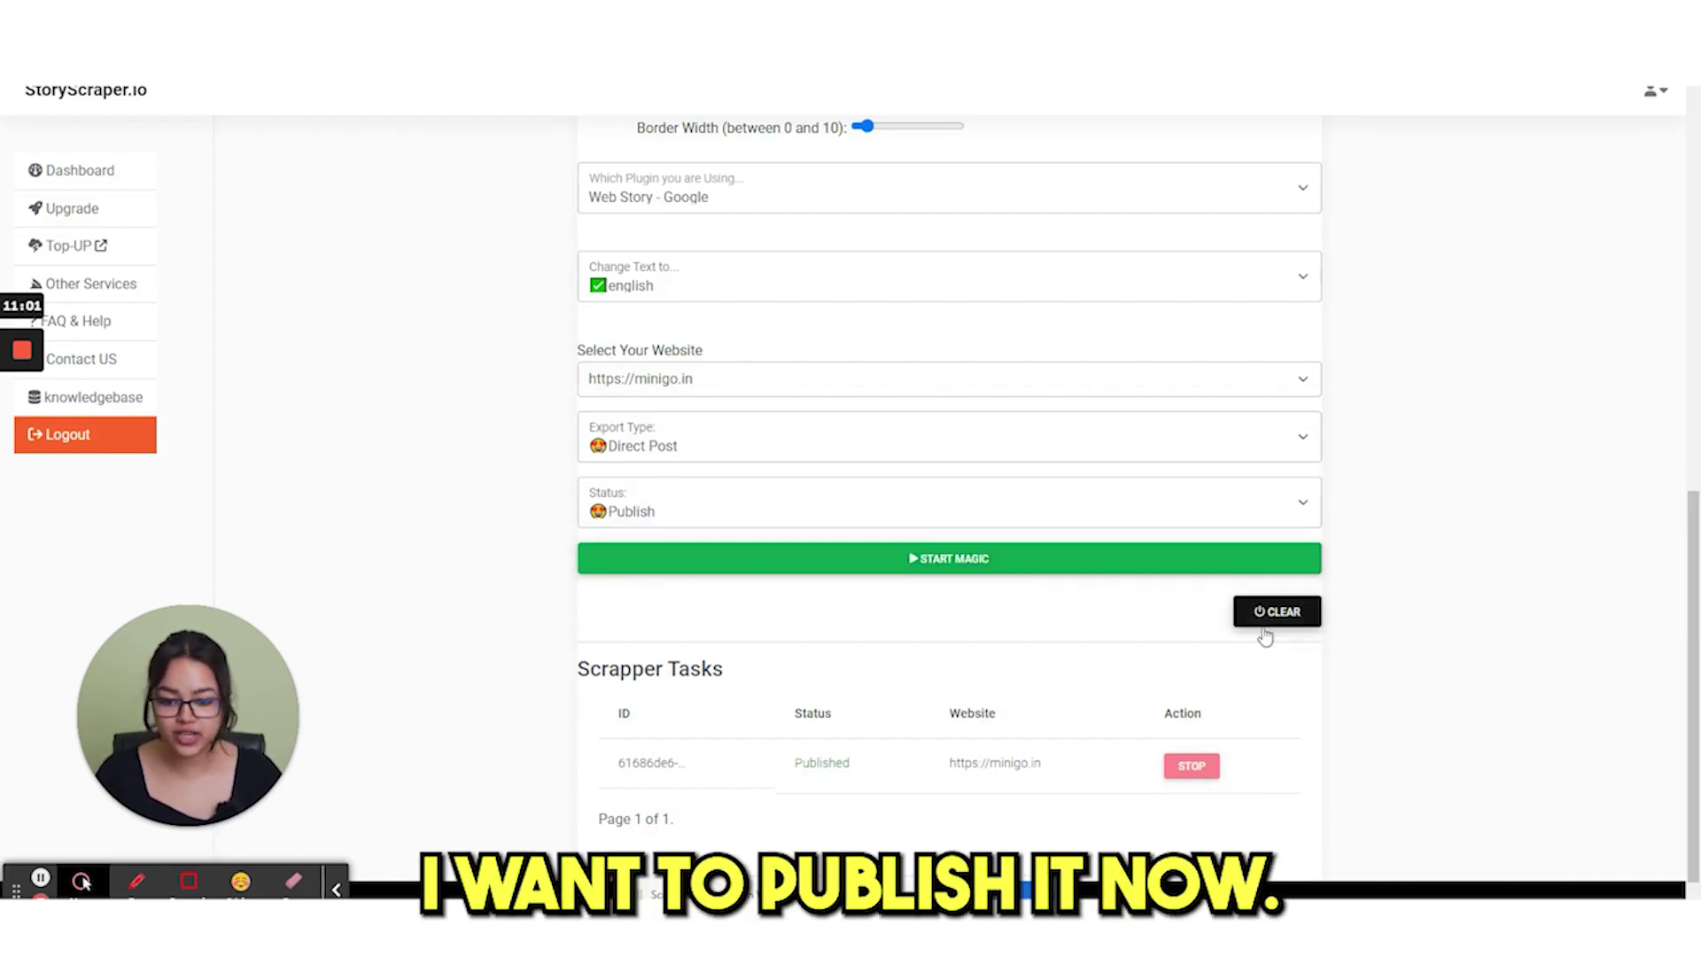
pyautogui.scroll(-1, 1134, 588)
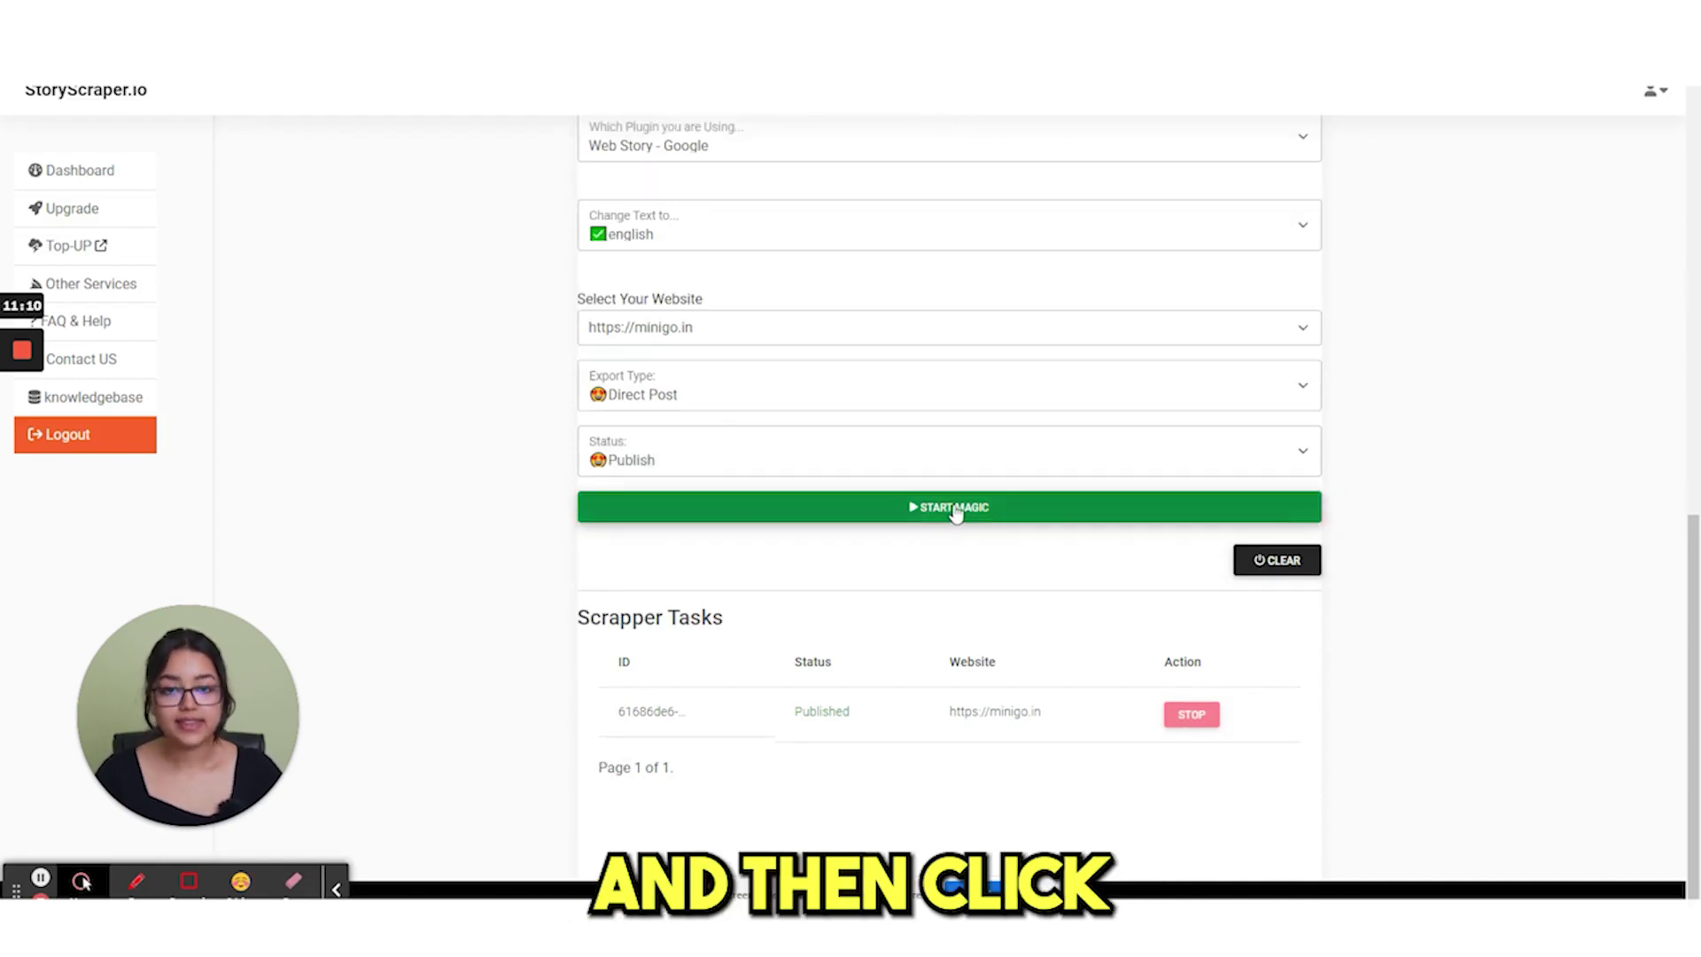
pyautogui.click(980, 505)
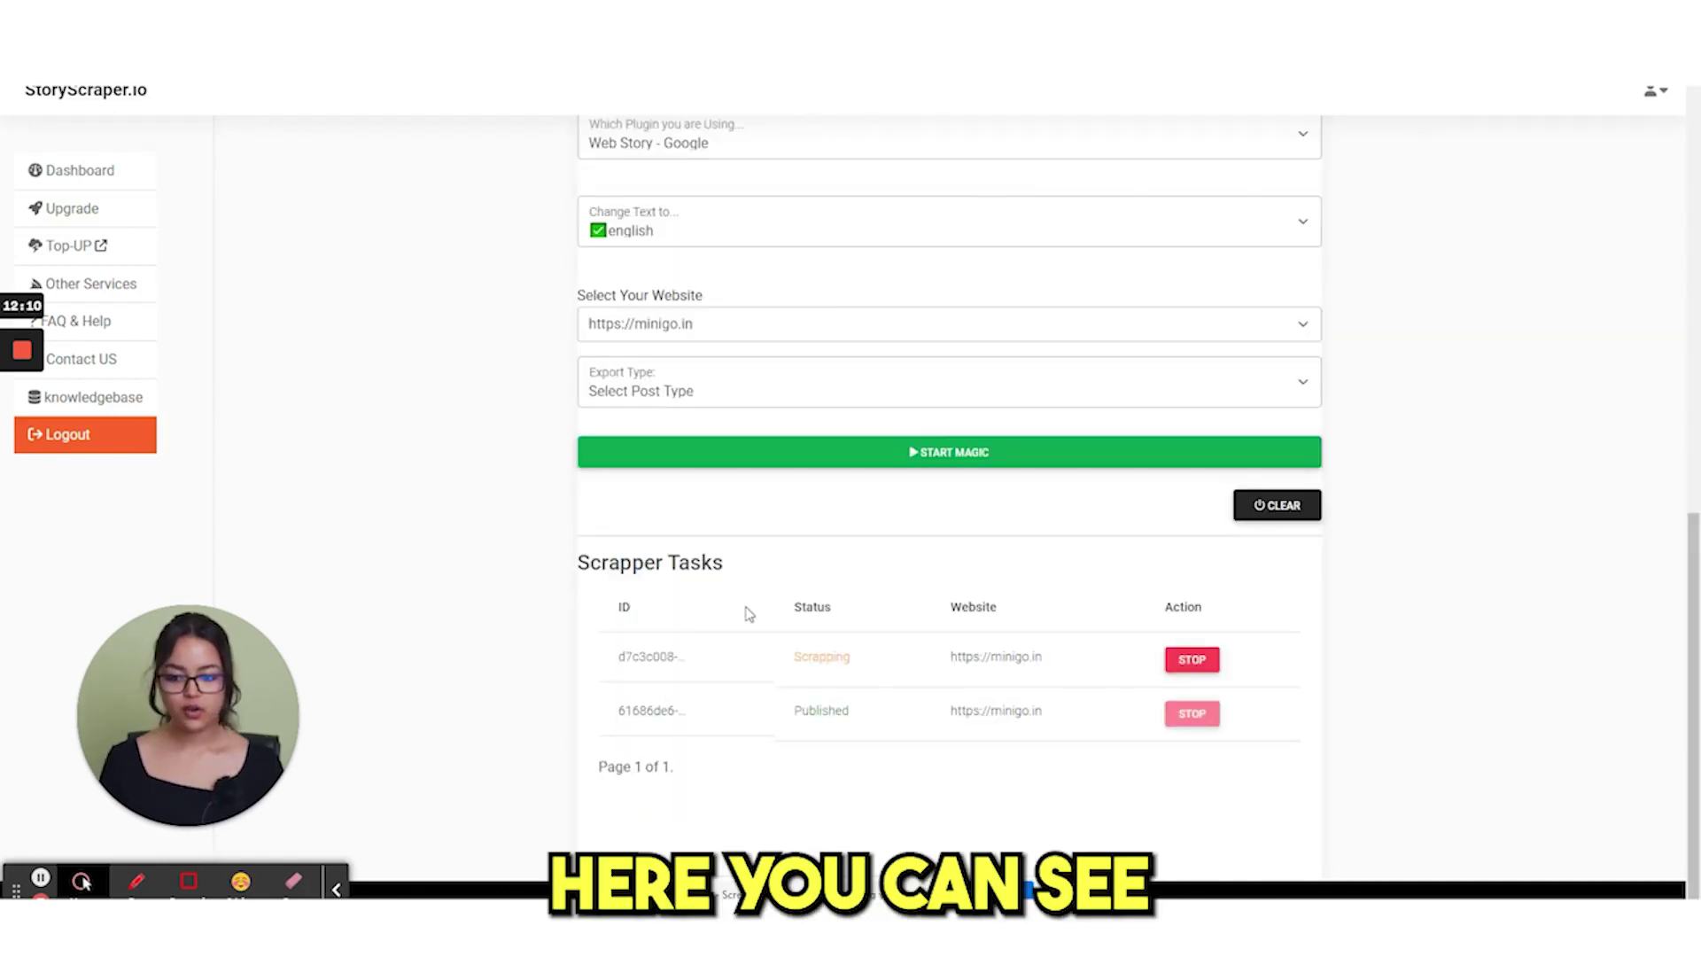
pyautogui.doubleClick(631, 663)
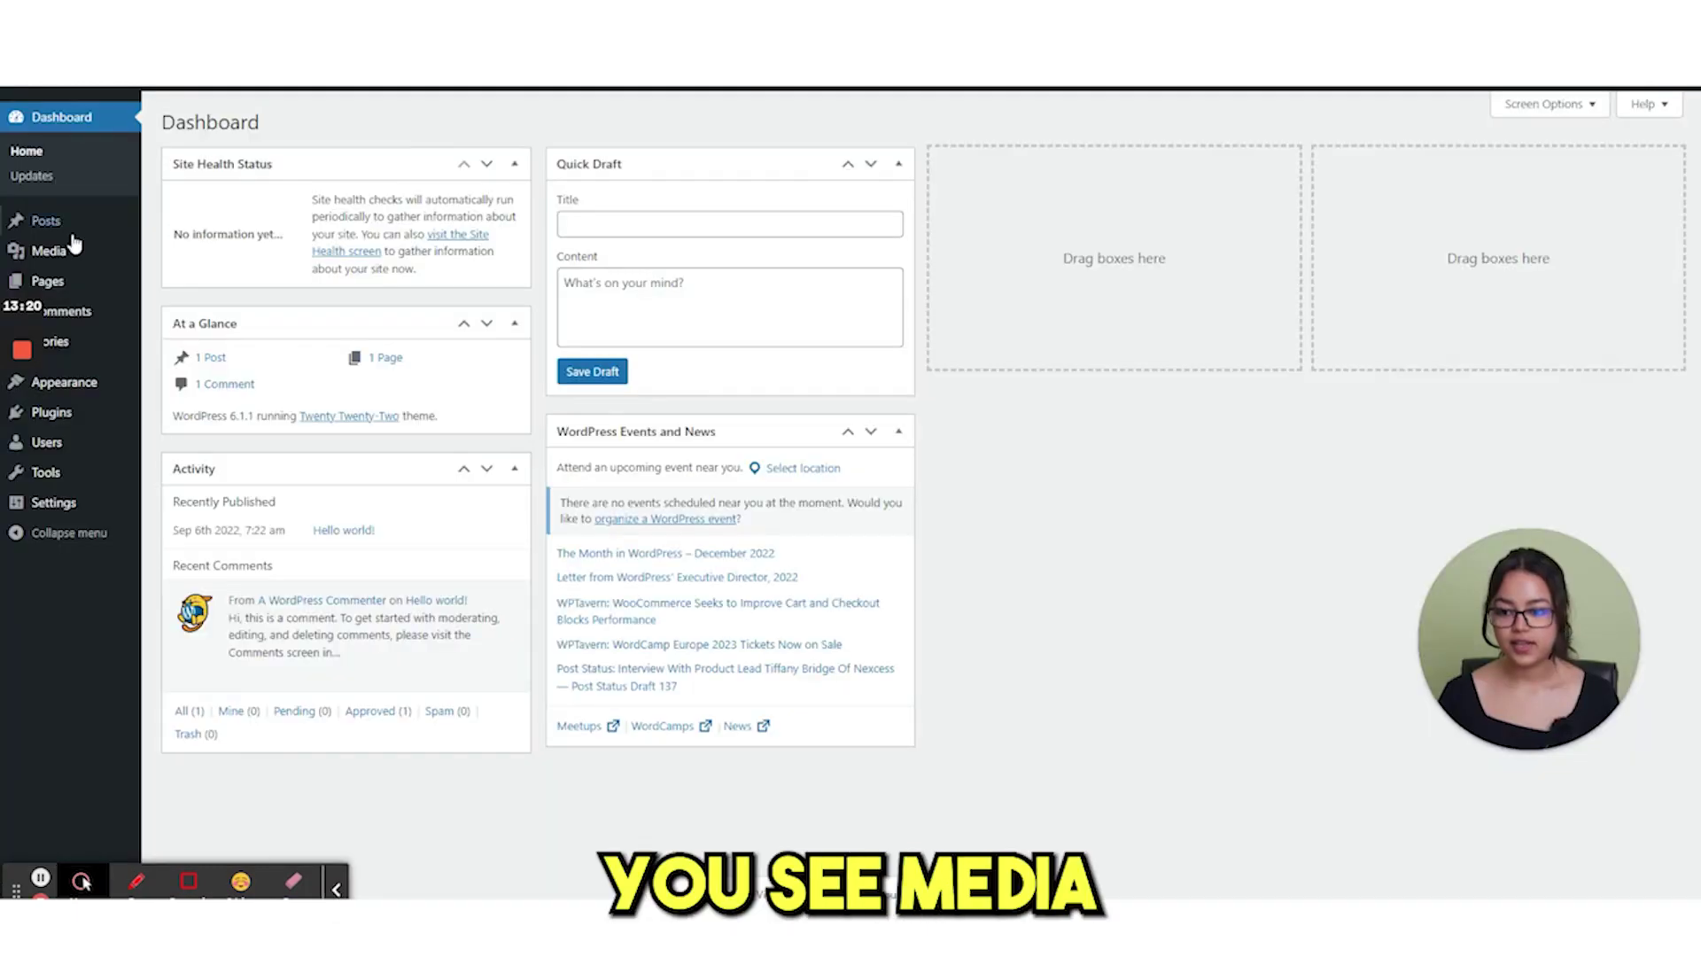
# - Open the Media Library, highlight recent upload times, and reload to show 94 items
pyautogui.moveTo(78, 251)
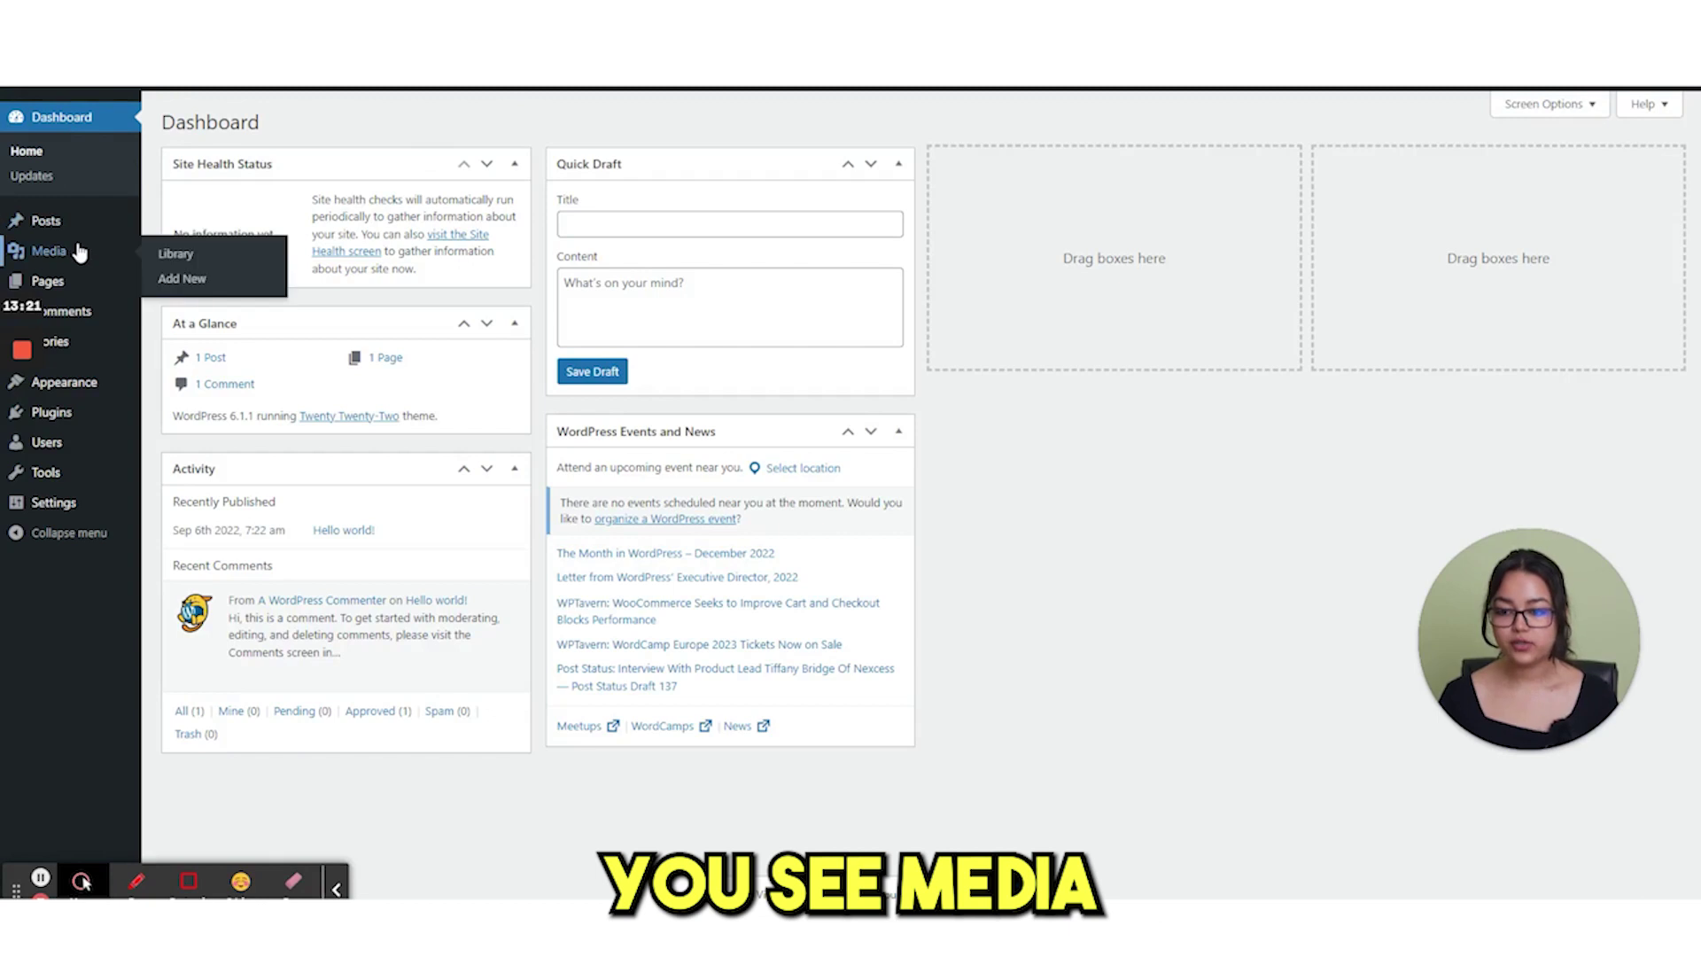
pyautogui.click(174, 257)
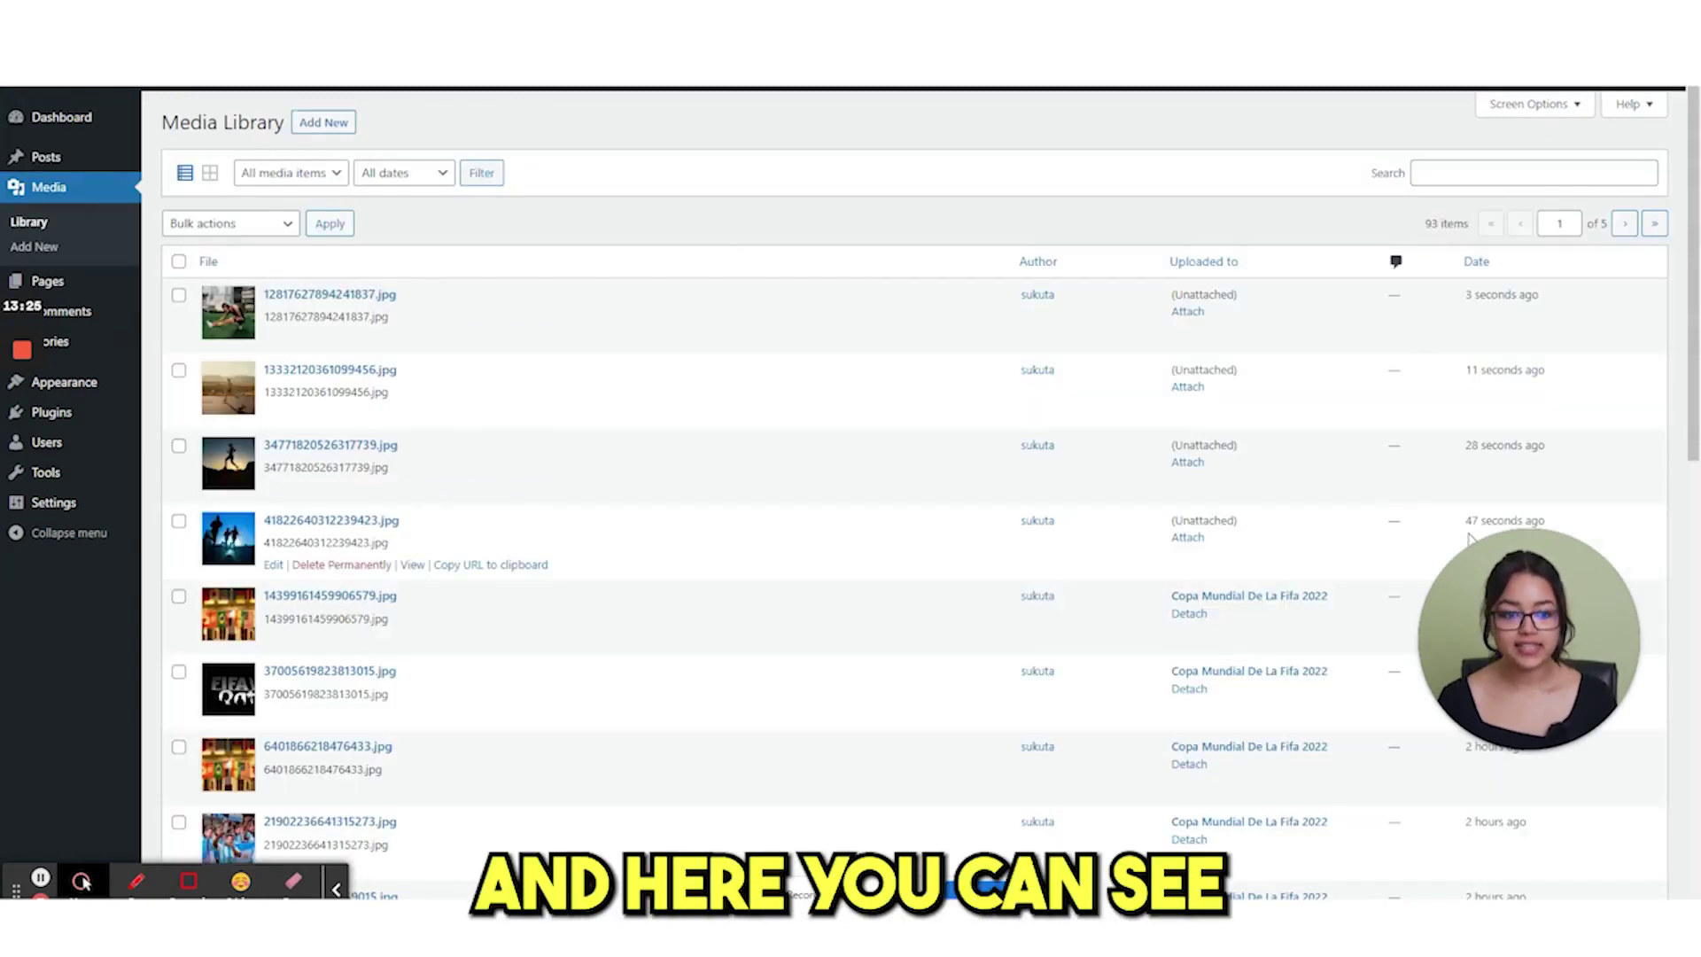
pyautogui.tripleClick(1470, 524)
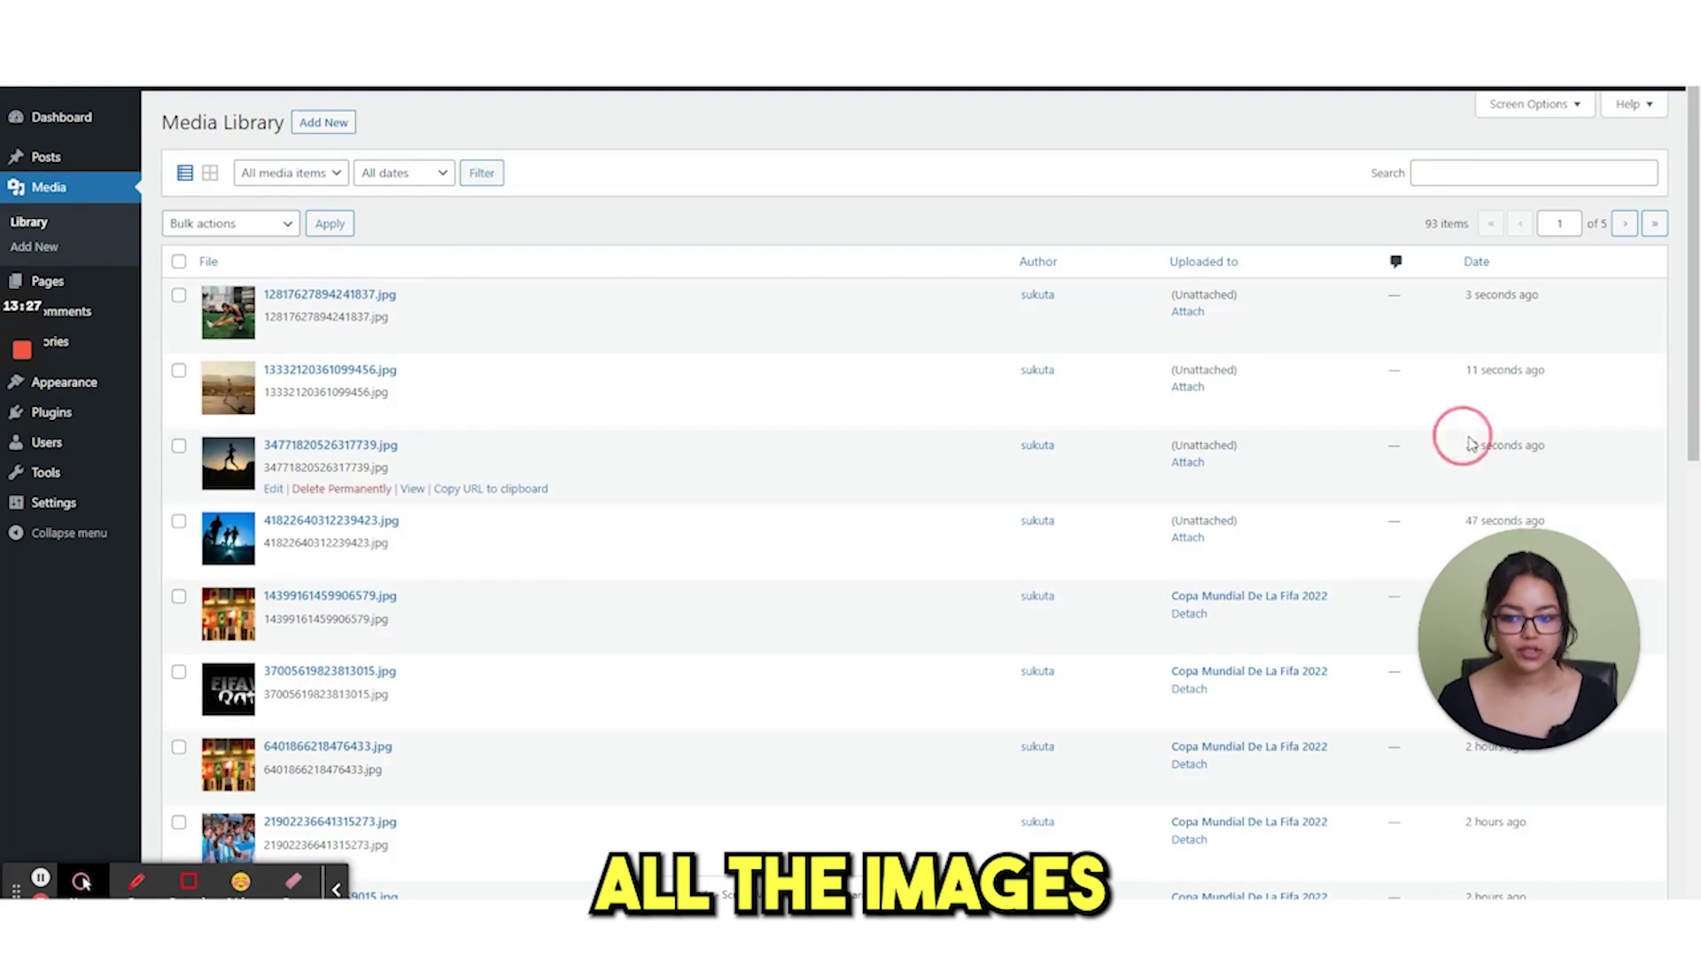
pyautogui.moveTo(1465, 445); pyautogui.dragTo(1513, 446)
pyautogui.moveTo(1469, 369); pyautogui.dragTo(1536, 371)
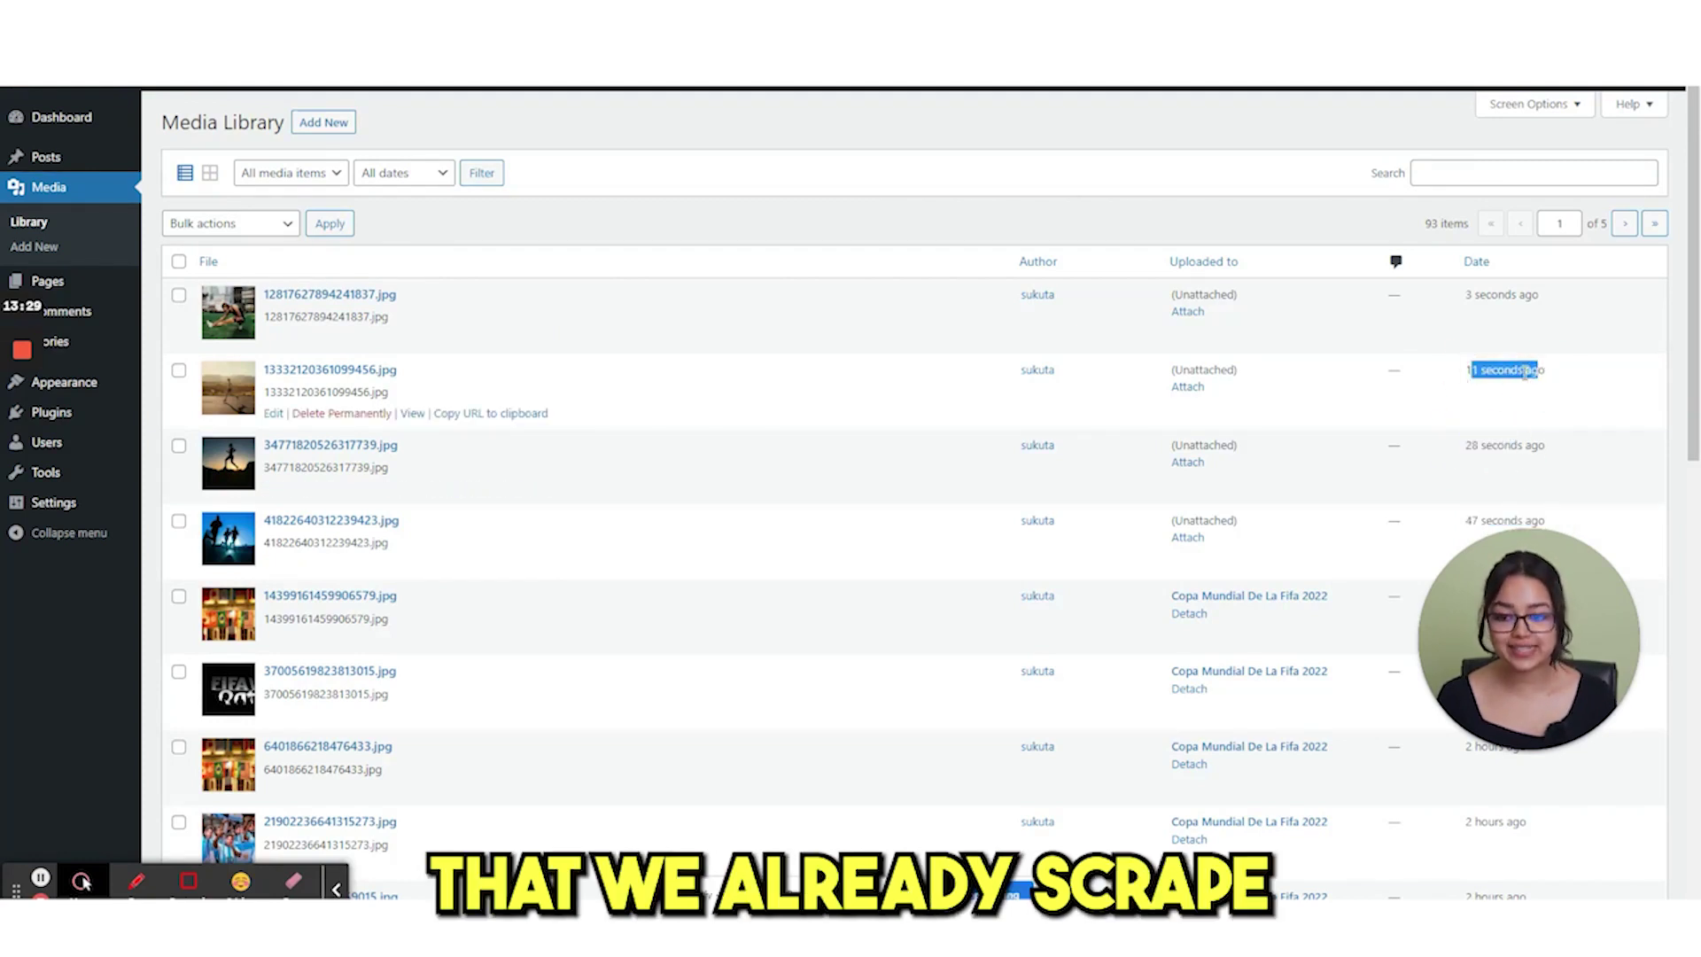
pyautogui.click(1517, 373)
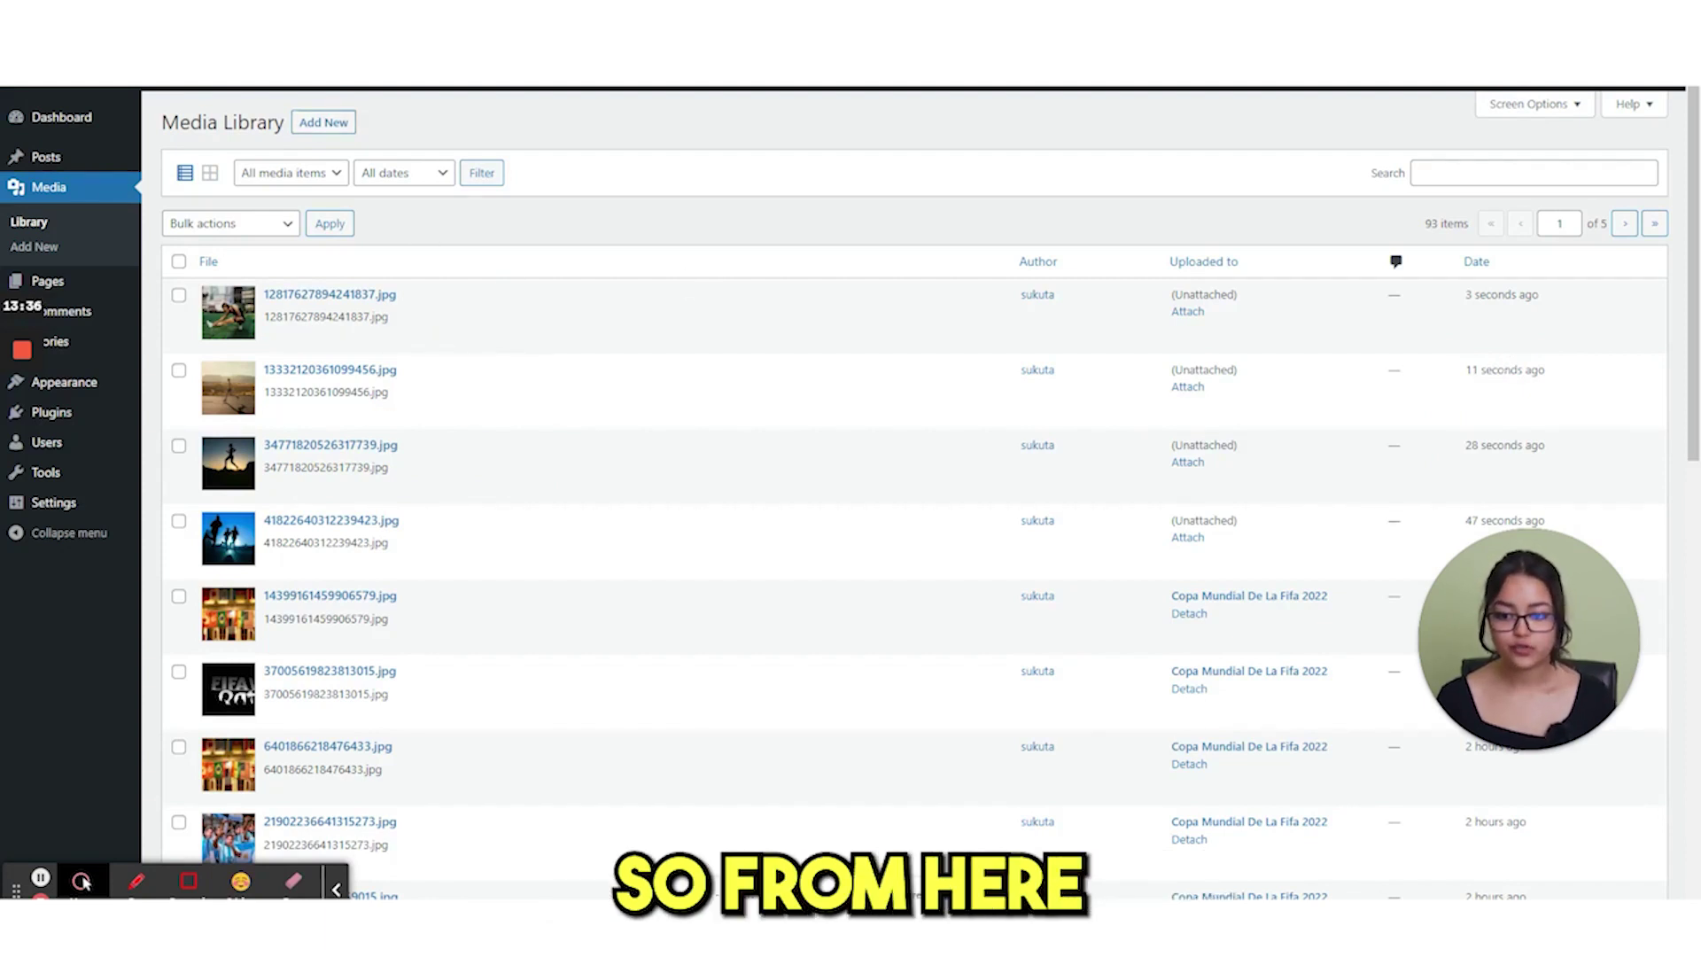
pyautogui.press('F5')
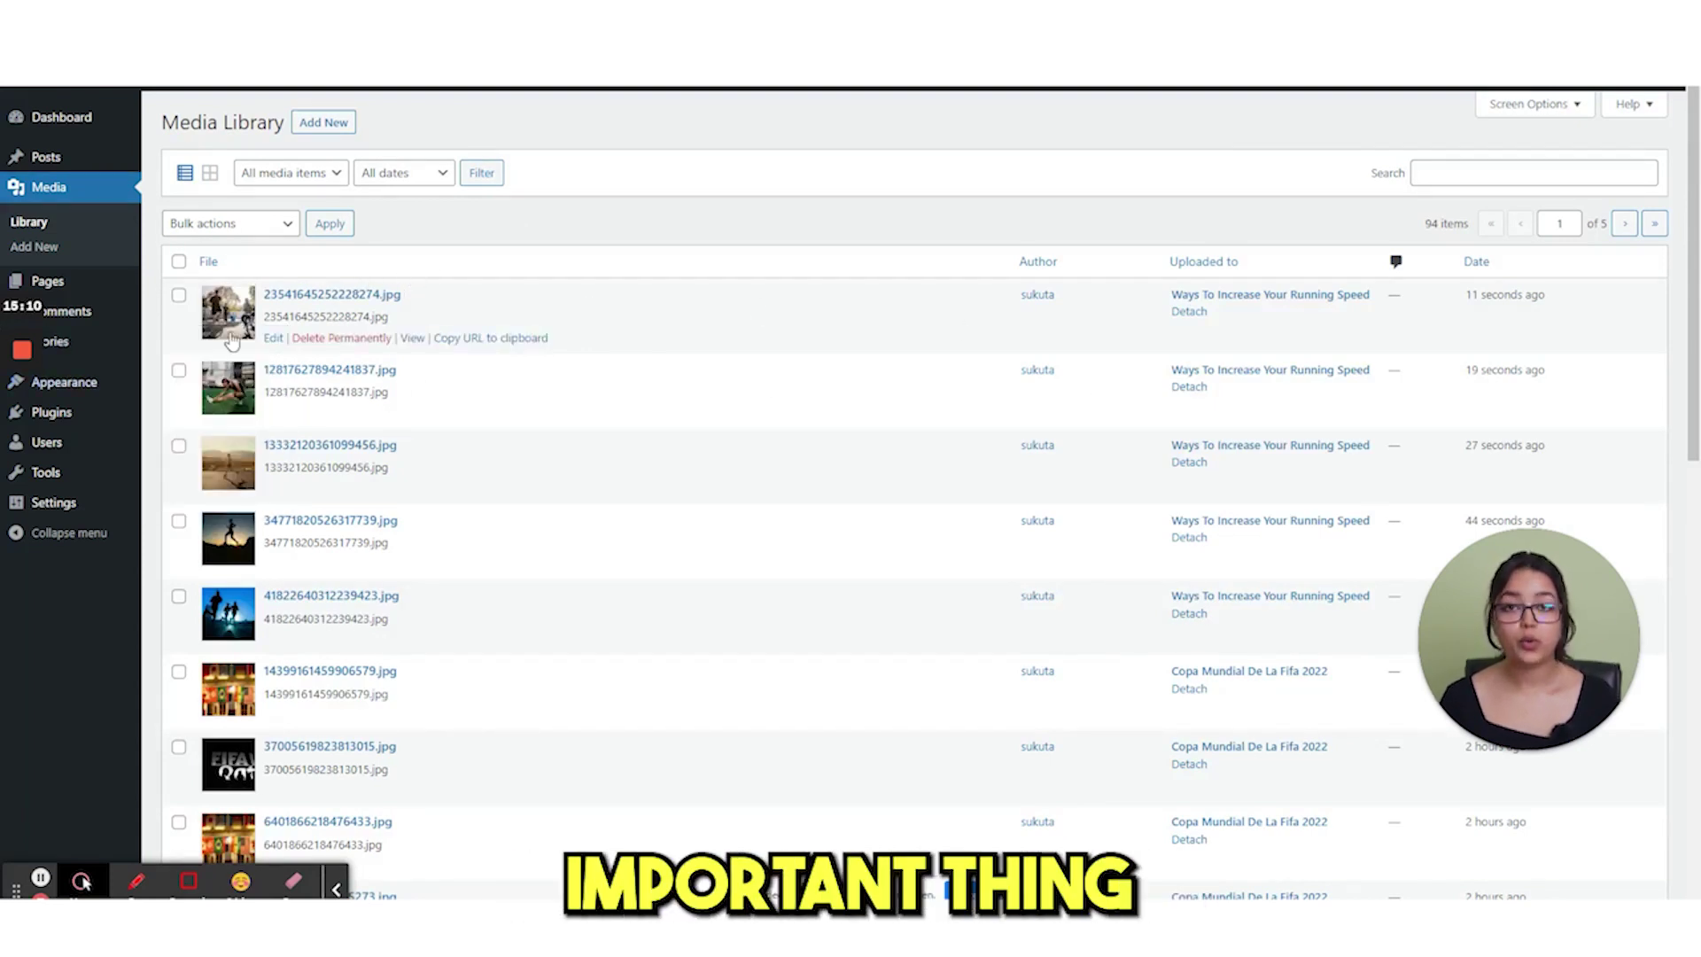
# - Open Installed Plugins and highlight the active Web Stories plugin name
pyautogui.moveTo(59, 417)
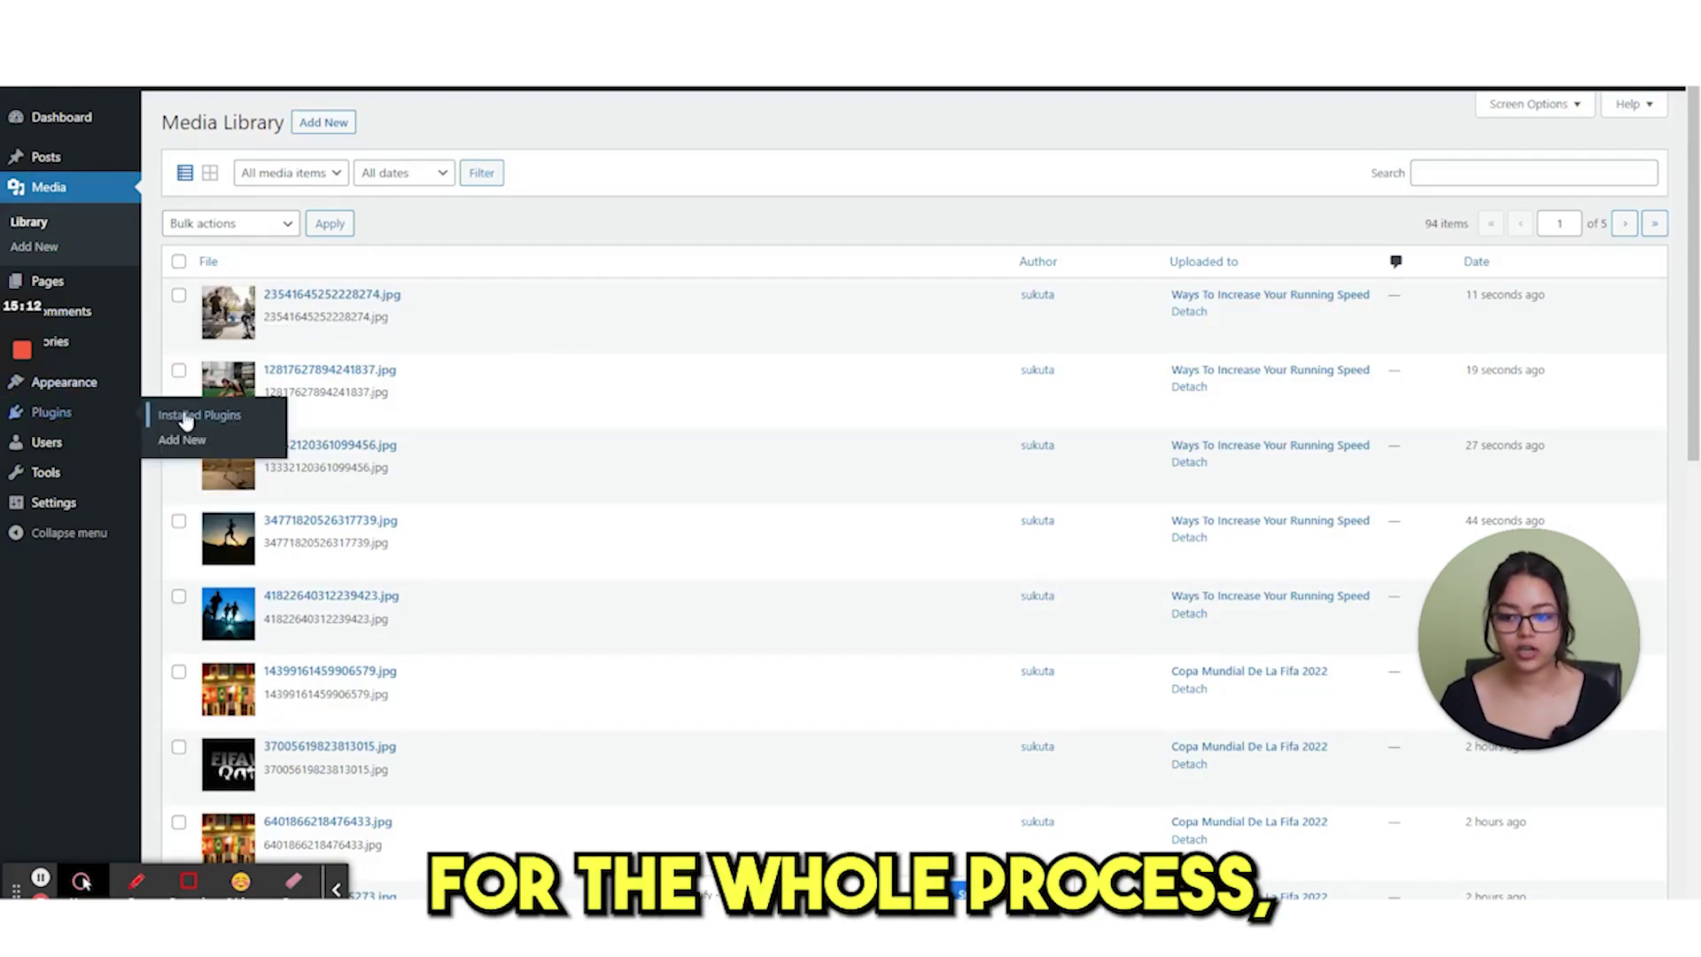
pyautogui.click(241, 420)
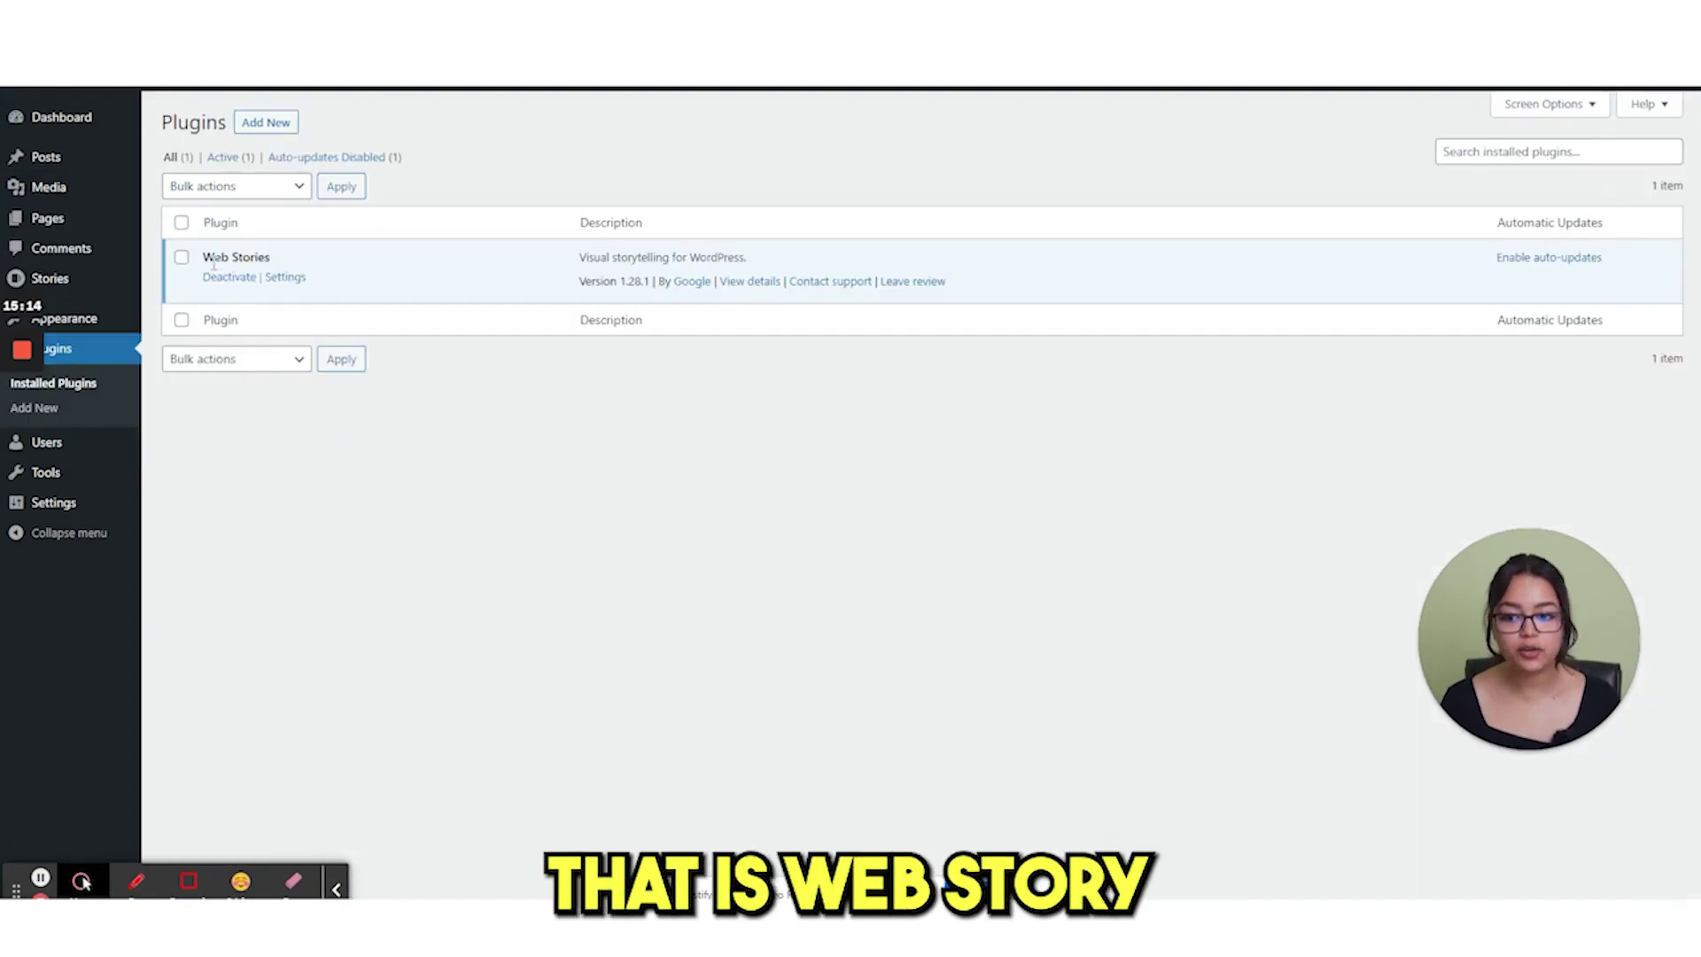
pyautogui.tripleClick(266, 259)
pyautogui.click(323, 260)
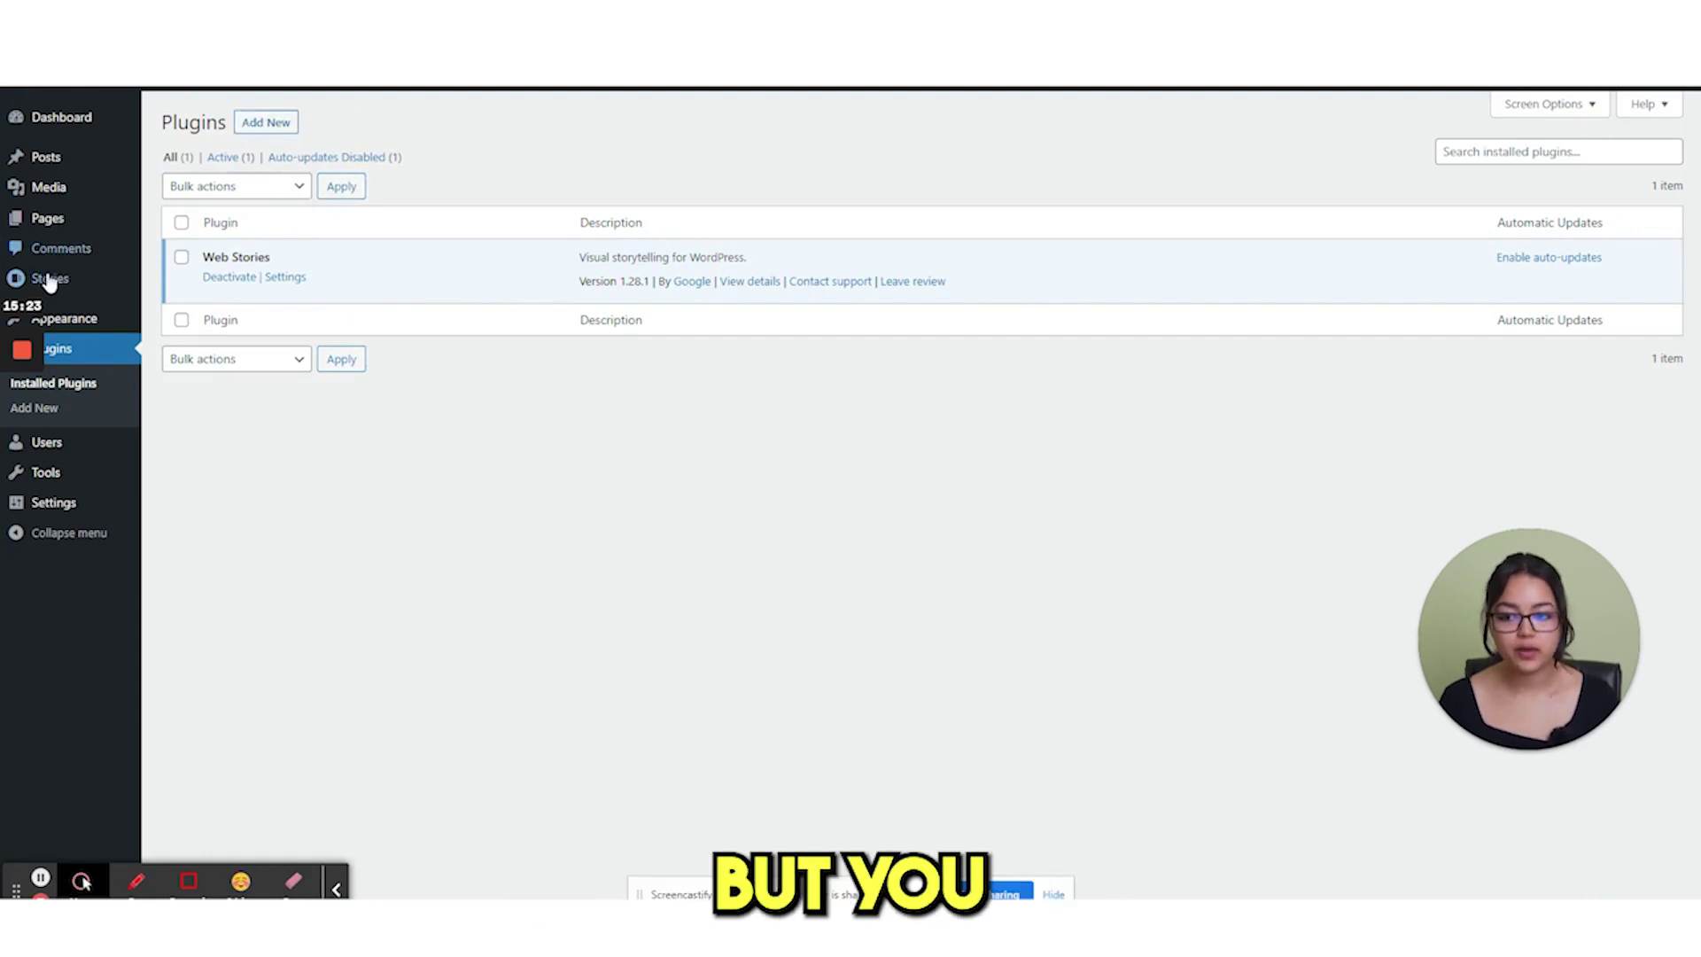
pyautogui.moveTo(110, 293)
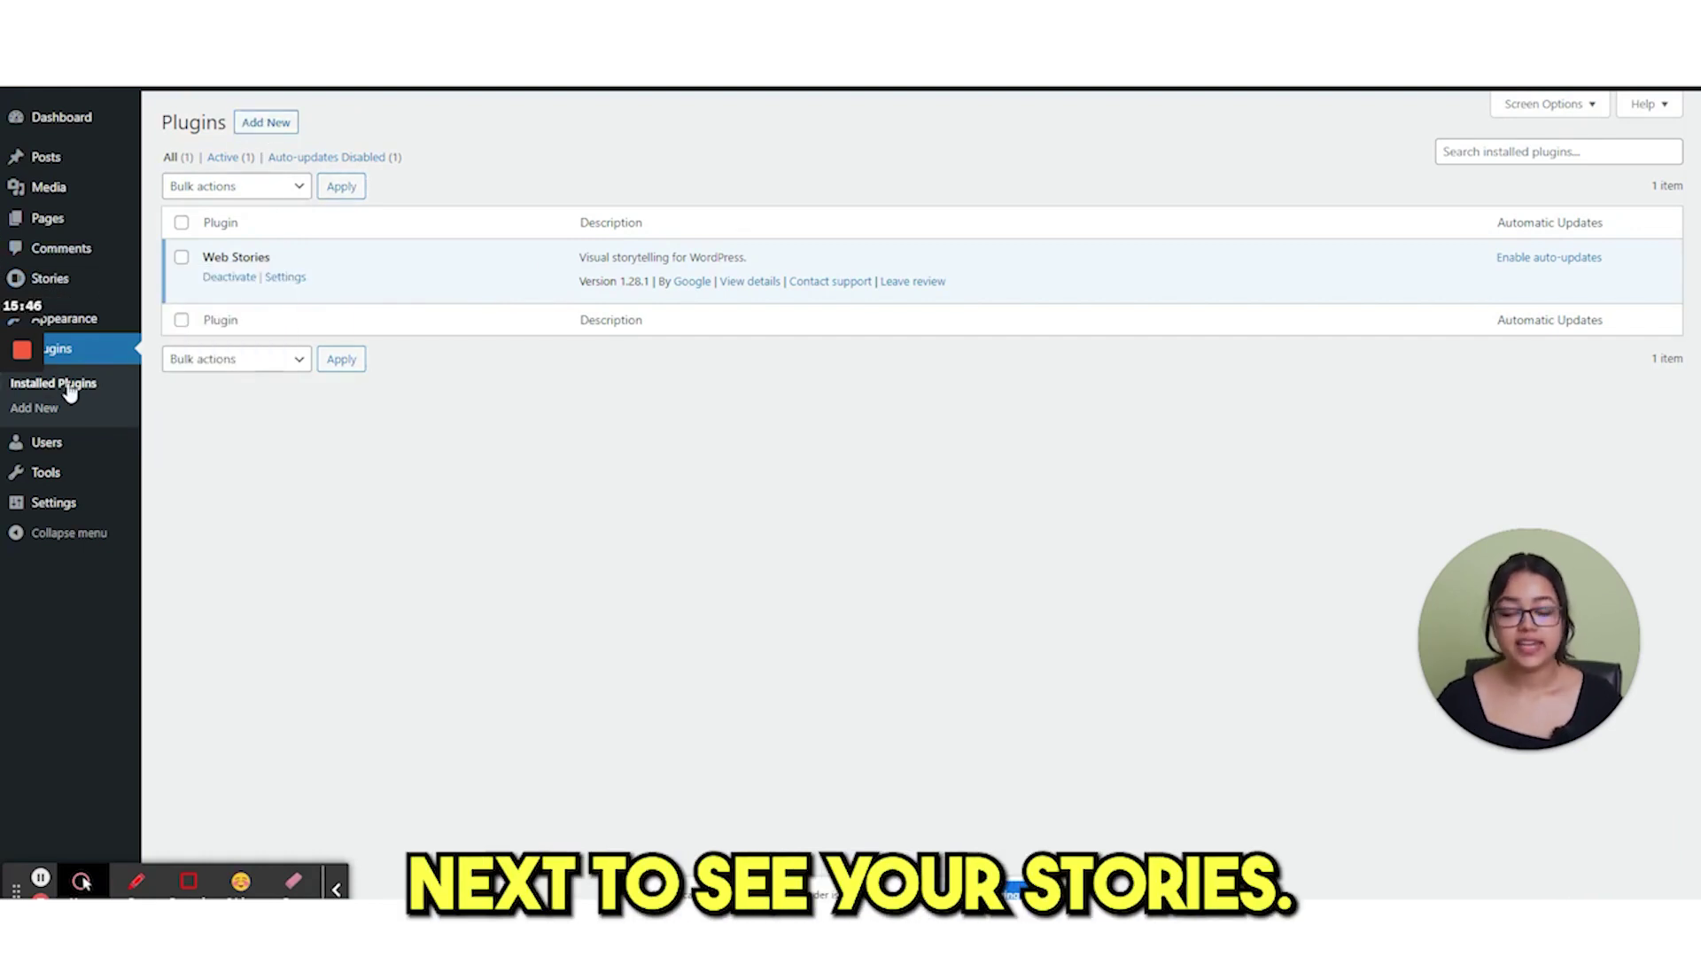
# - Open All Stories and preview 'Ways To Increase Your Running Speed' through its last slide
pyautogui.moveTo(50, 278)
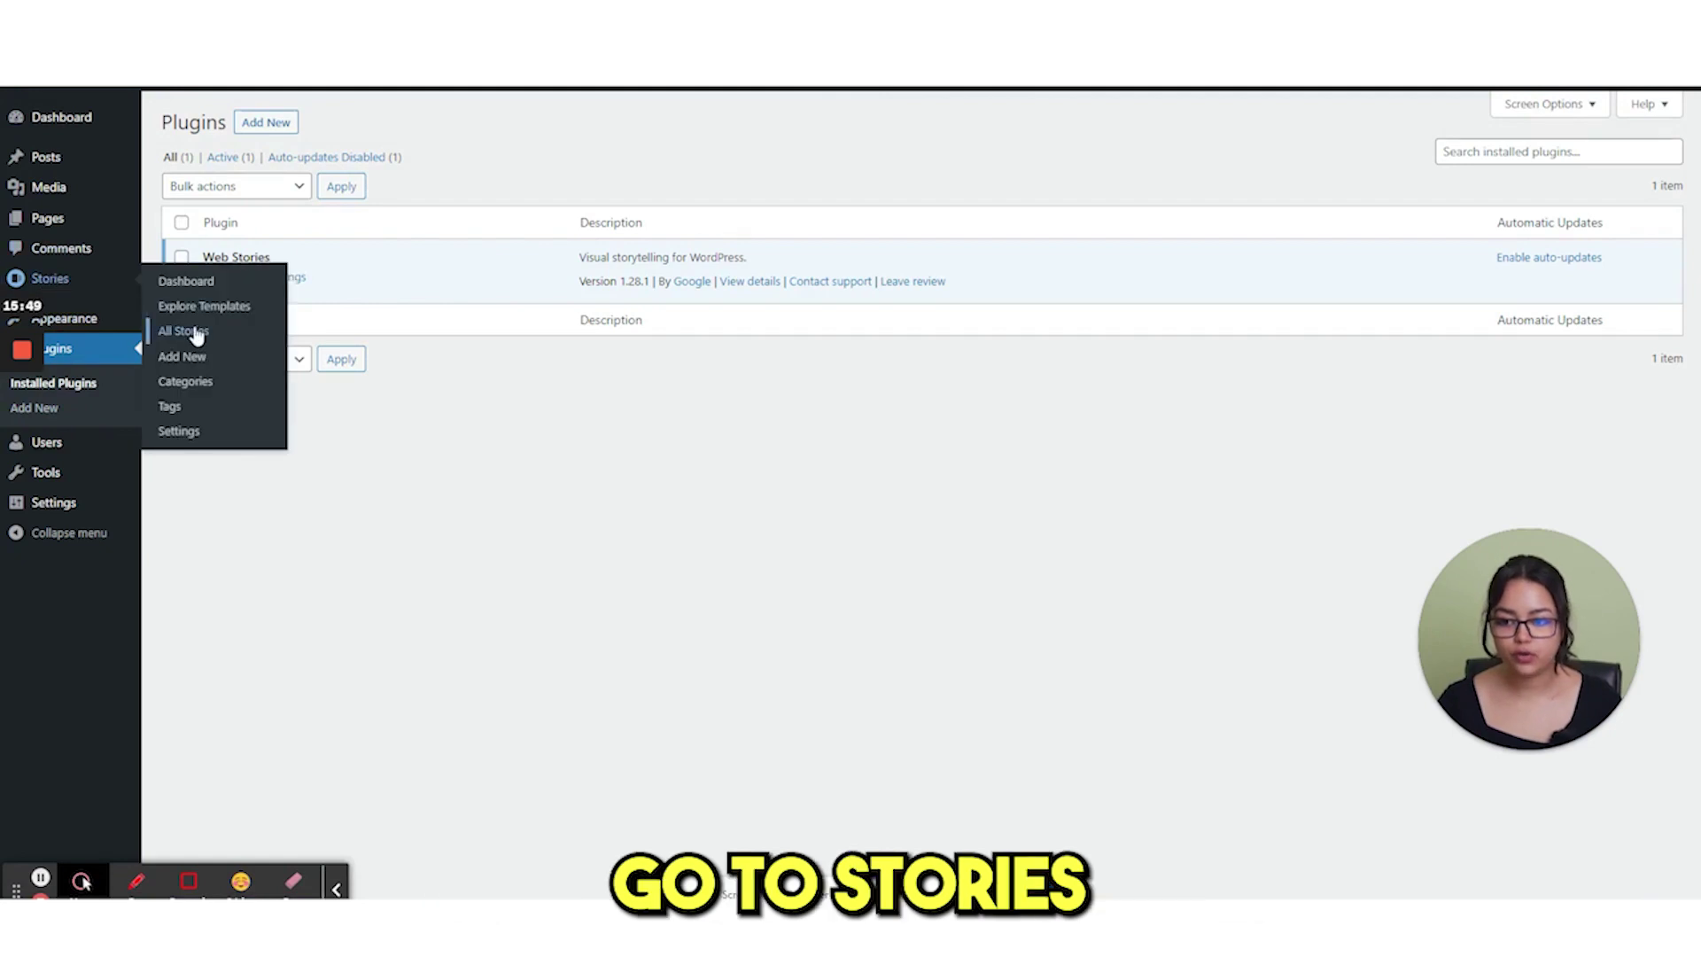
pyautogui.click(196, 333)
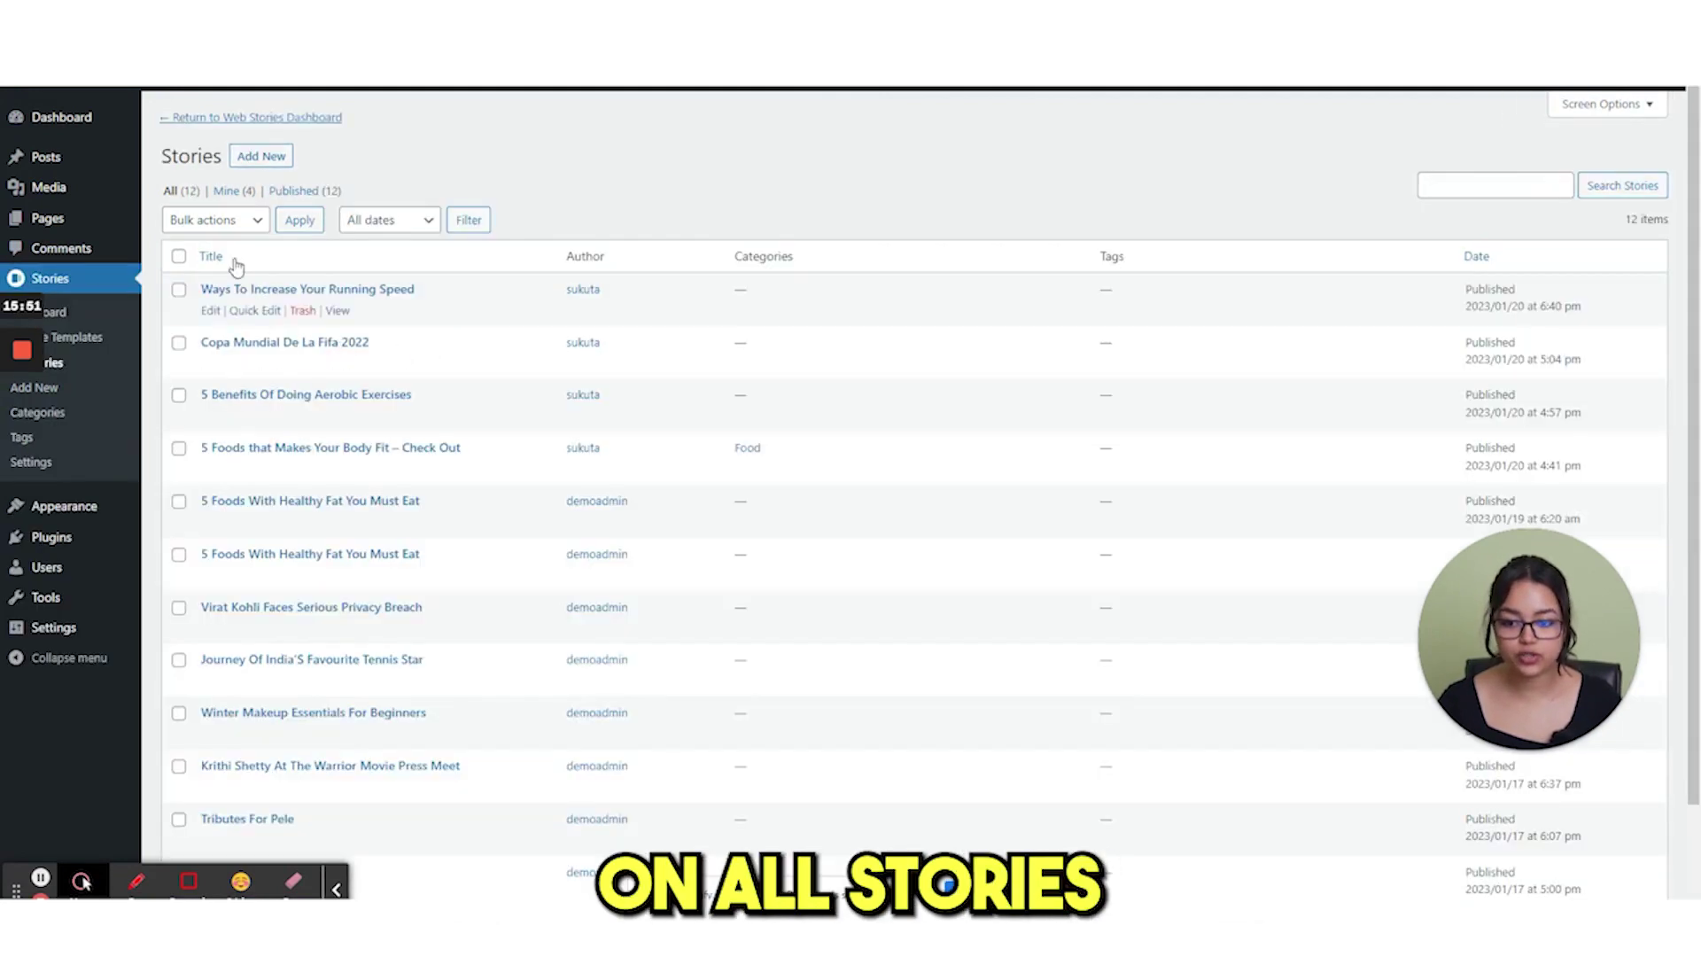
pyautogui.click(337, 311)
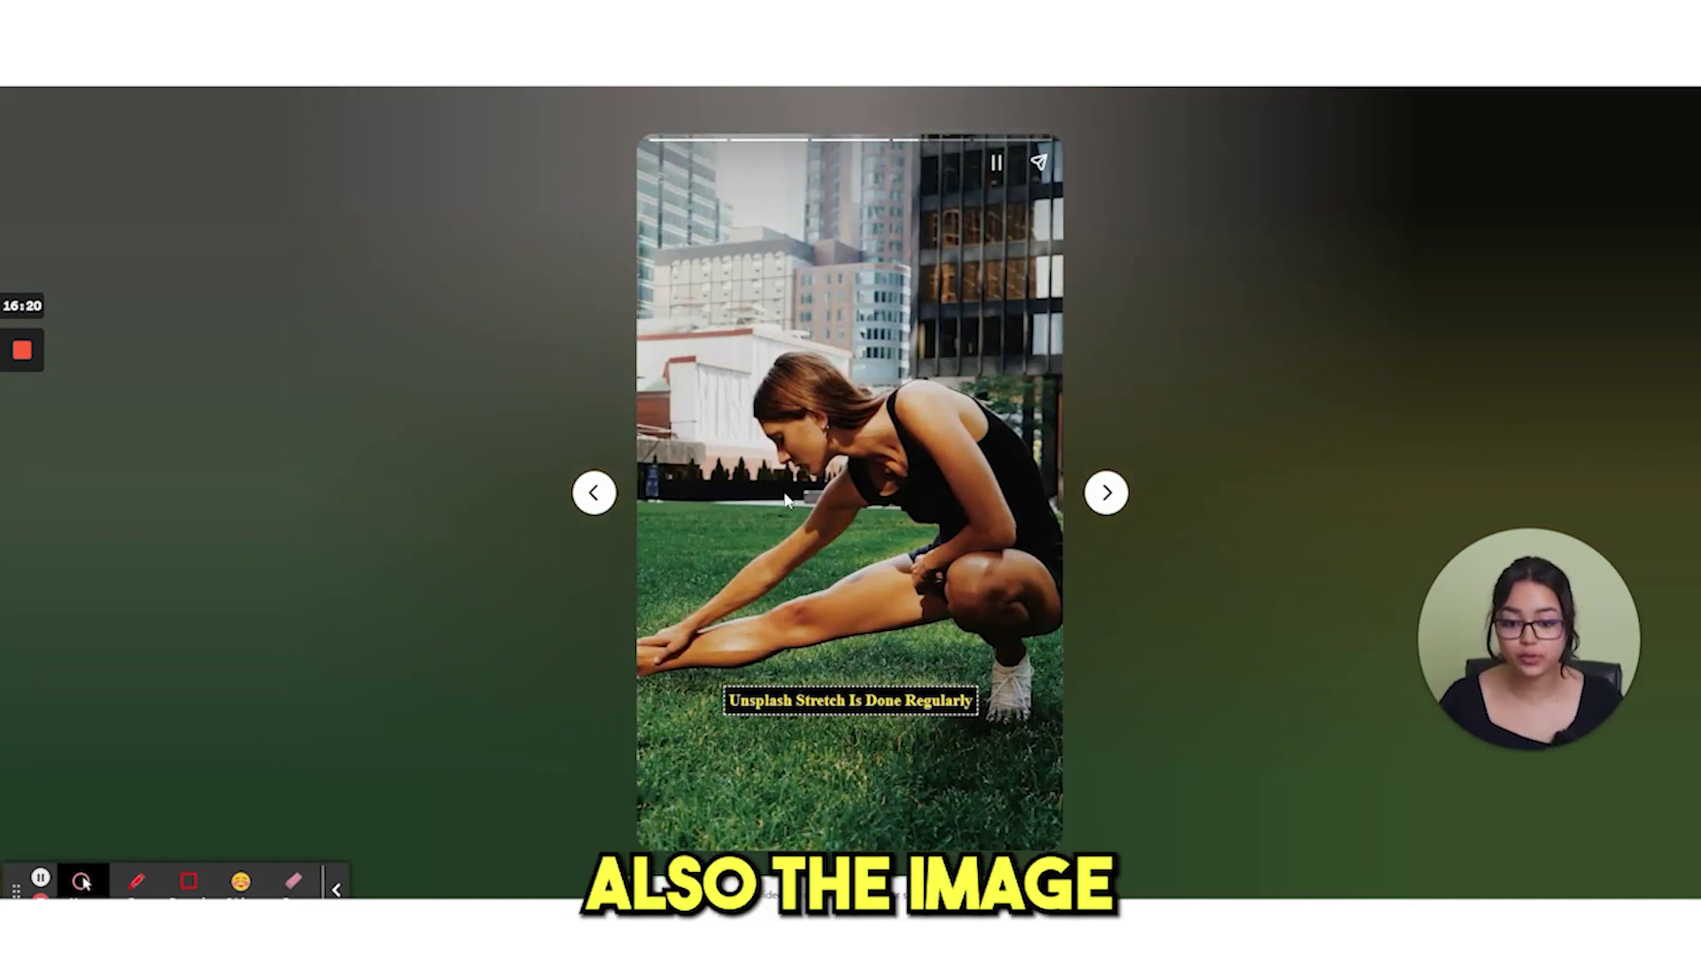
pyautogui.click(1107, 493)
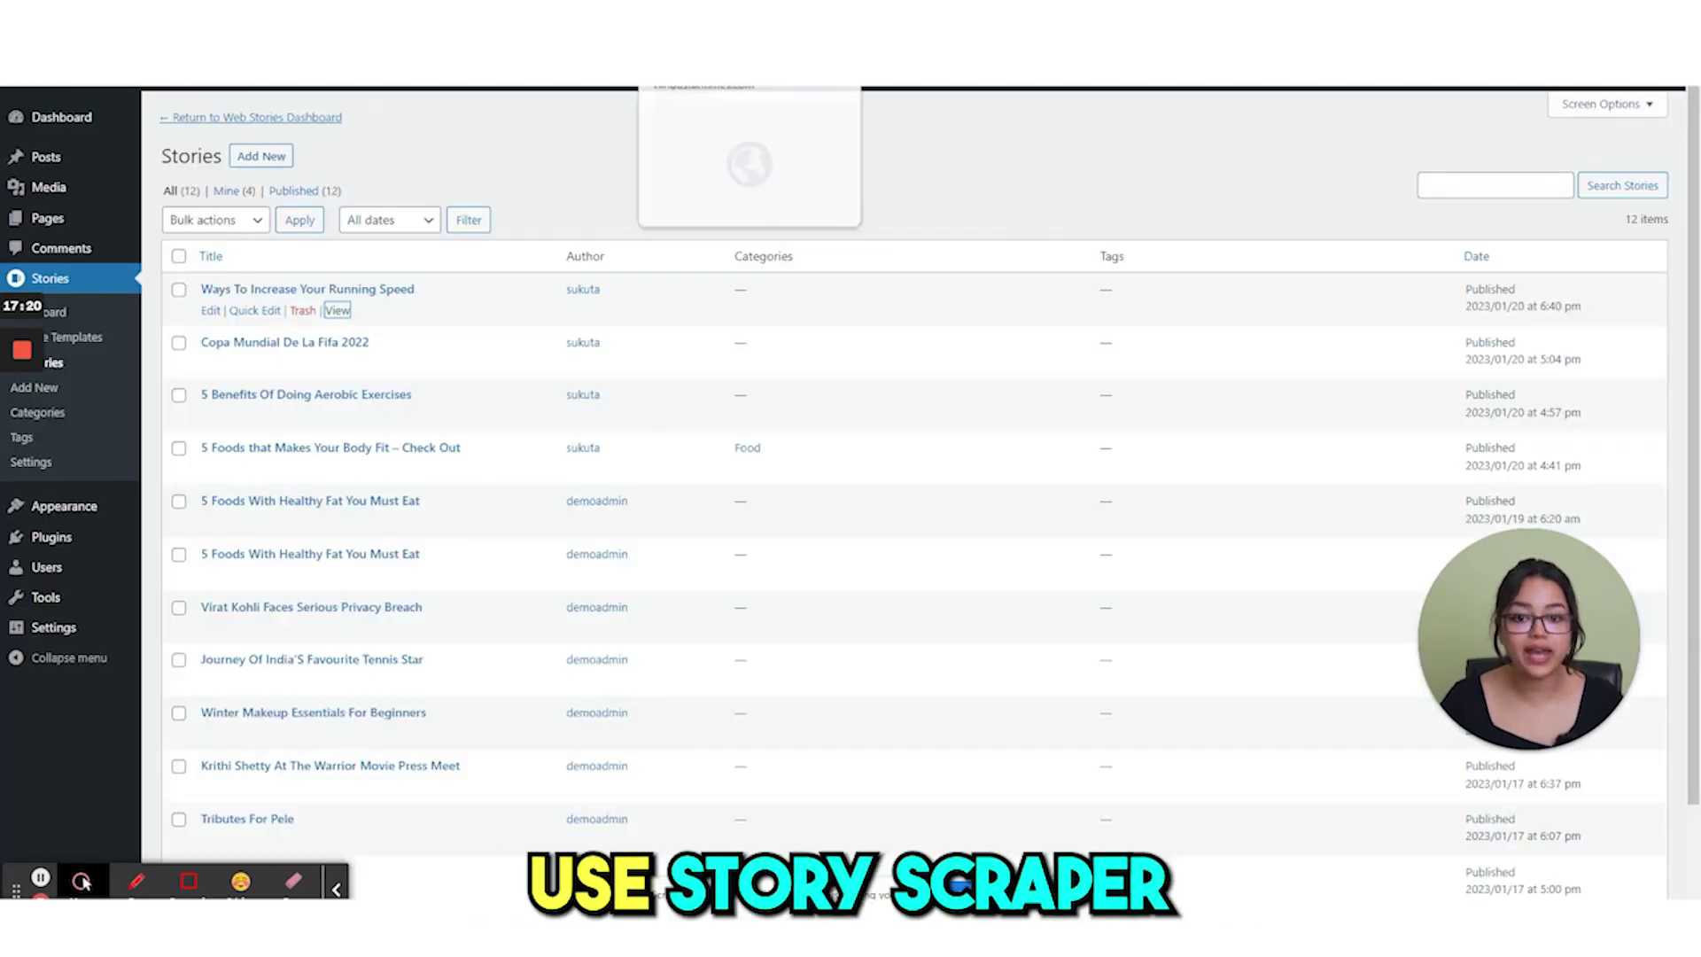
# - Switch back to the StoryScraper.io tab and scroll up to the dashboard cards
pyautogui.hotkey('ctrl', 'Tab')
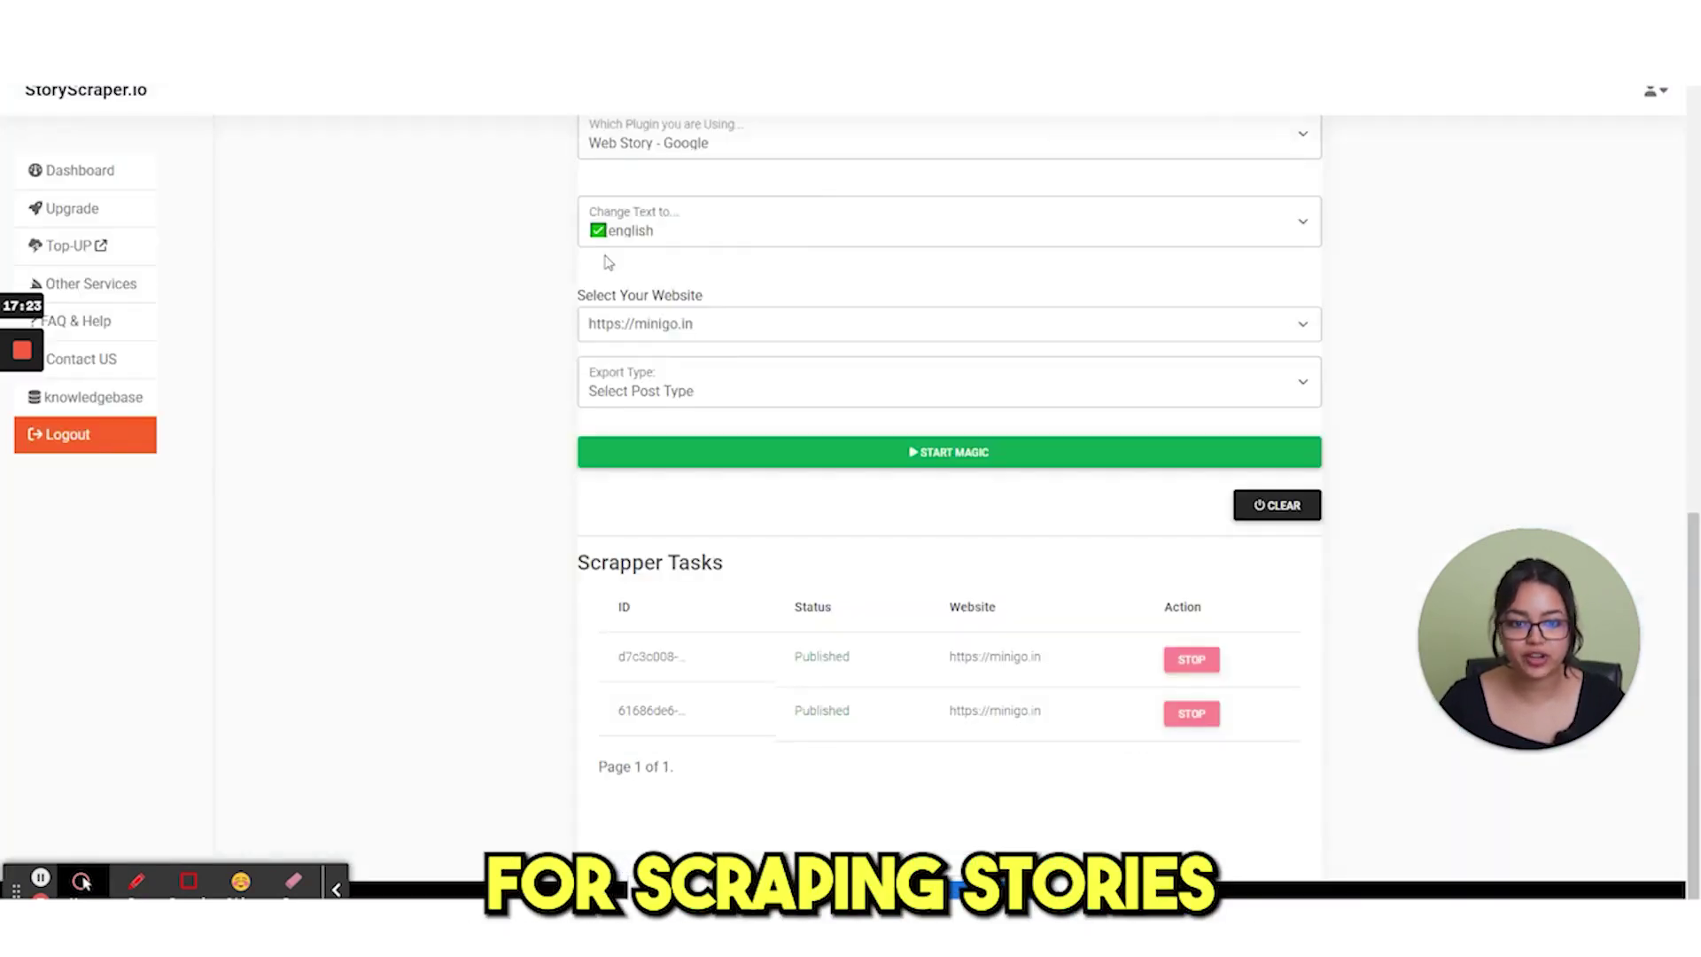
pyautogui.scroll(3, 407, 417)
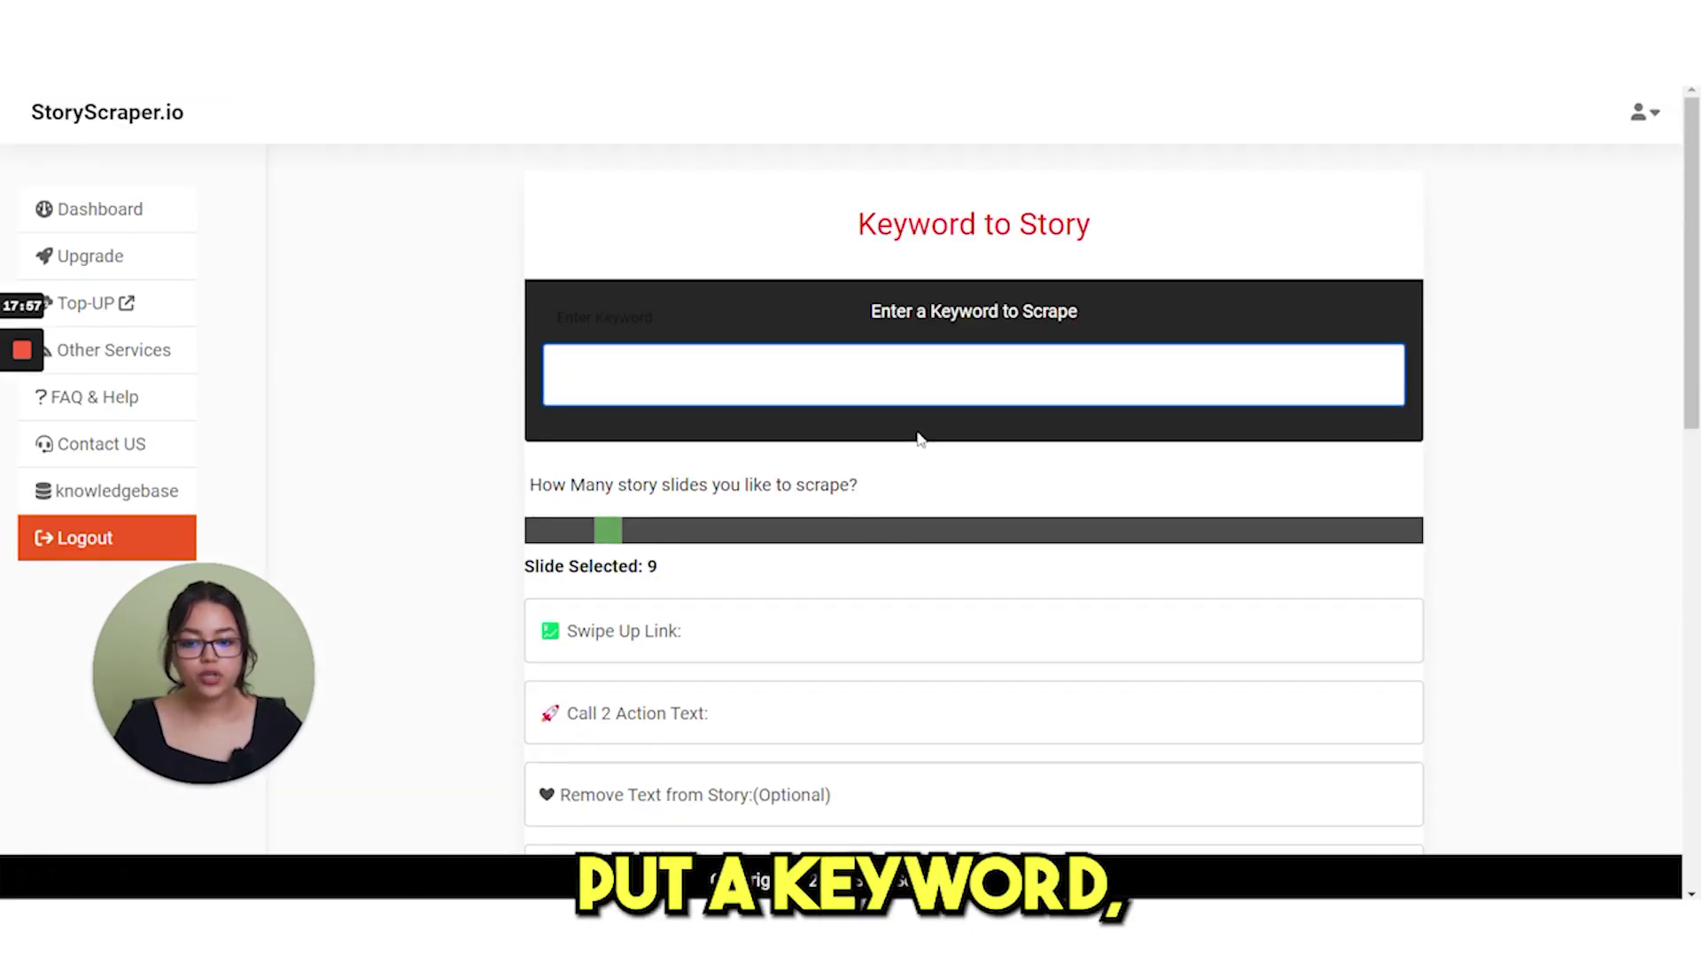
# - Scroll the dashboard down and back up to the Keyword to Story card
pyautogui.scroll(-2, 919, 439)
pyautogui.scroll(2, 903, 349)
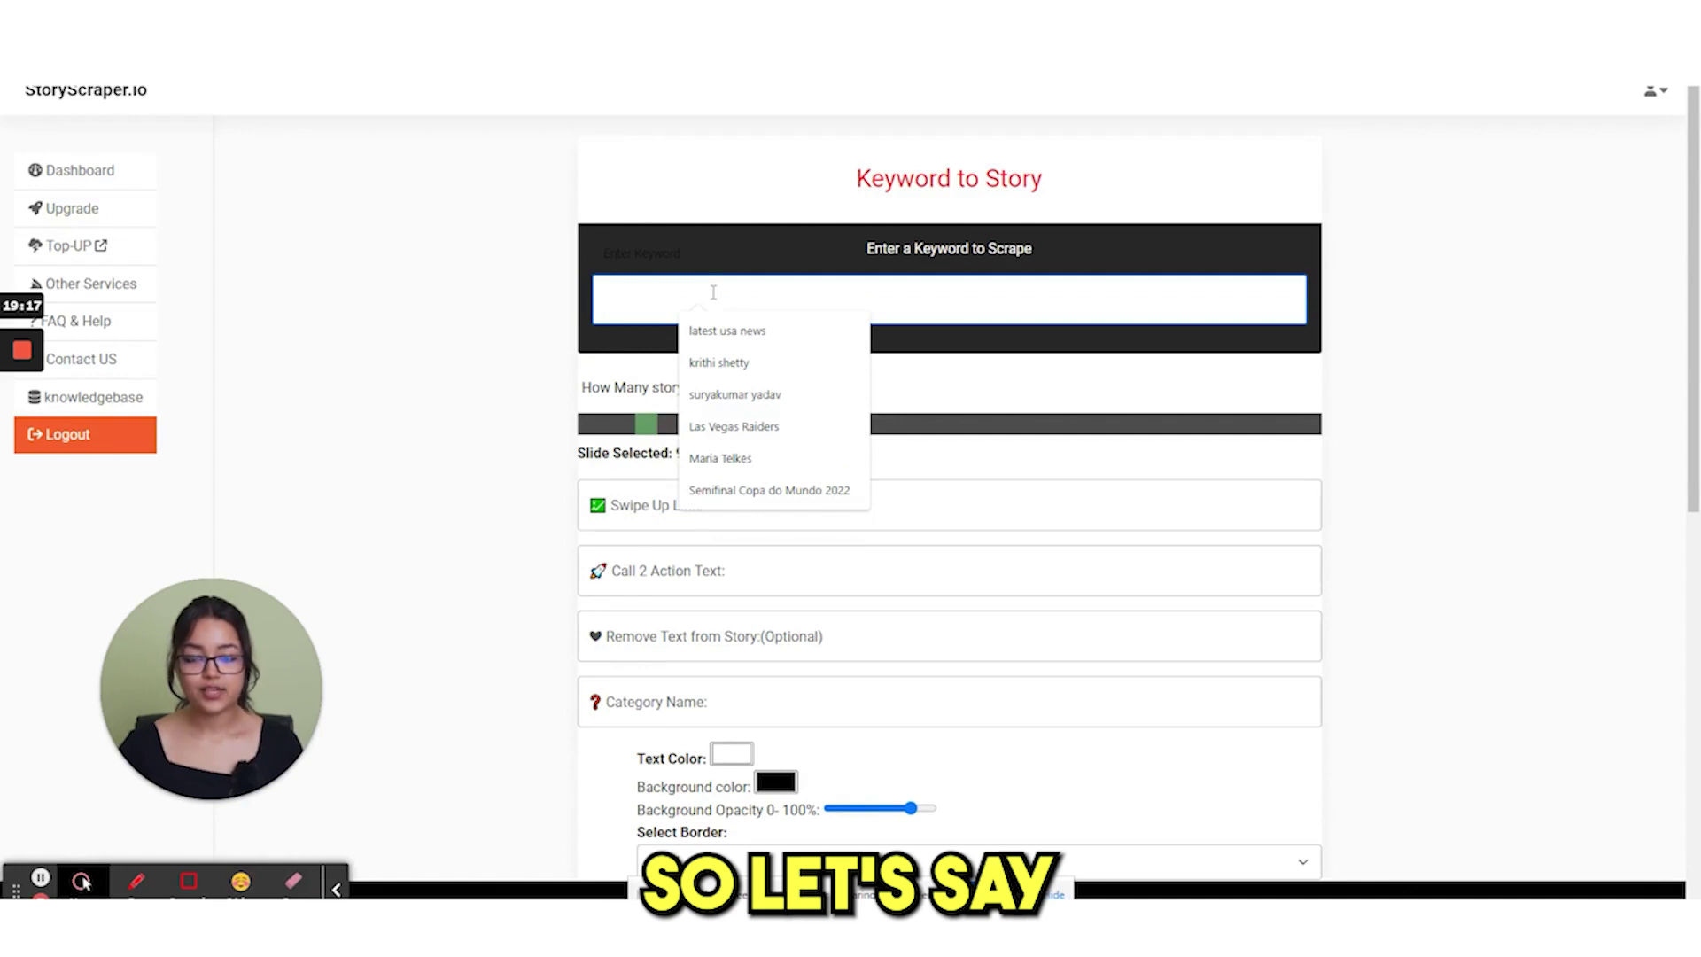
pyautogui.click(731, 363)
pyautogui.scroll(-1, 626, 260)
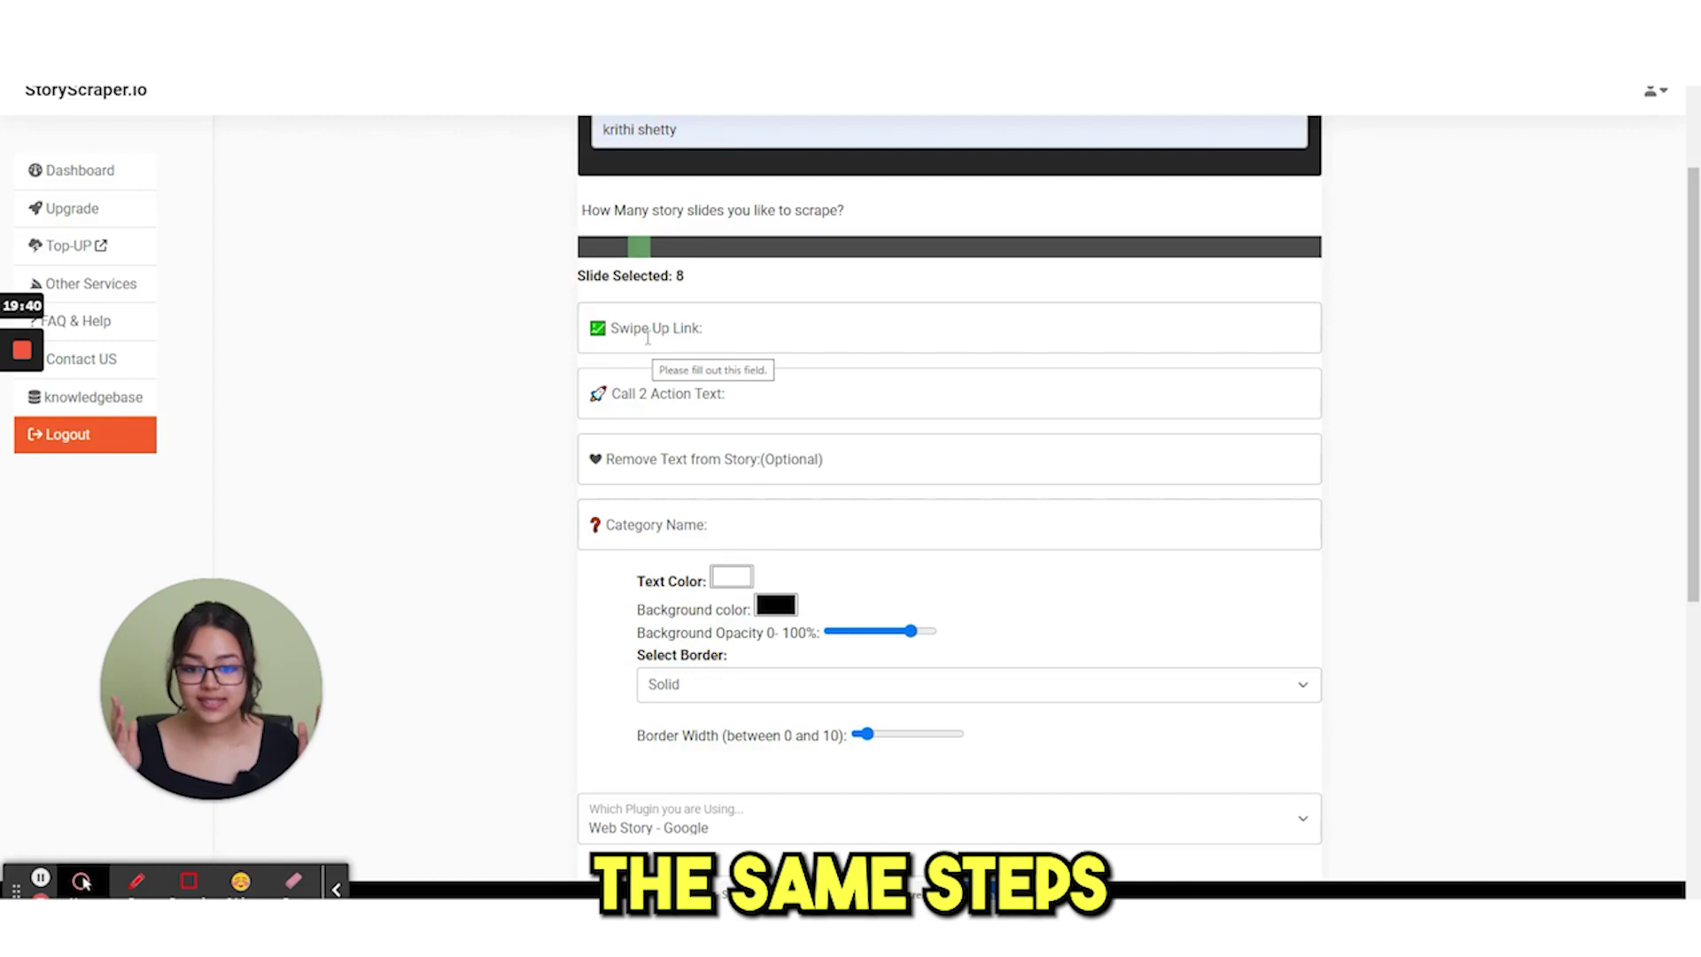
pyautogui.click(648, 337)
pyautogui.click(727, 381)
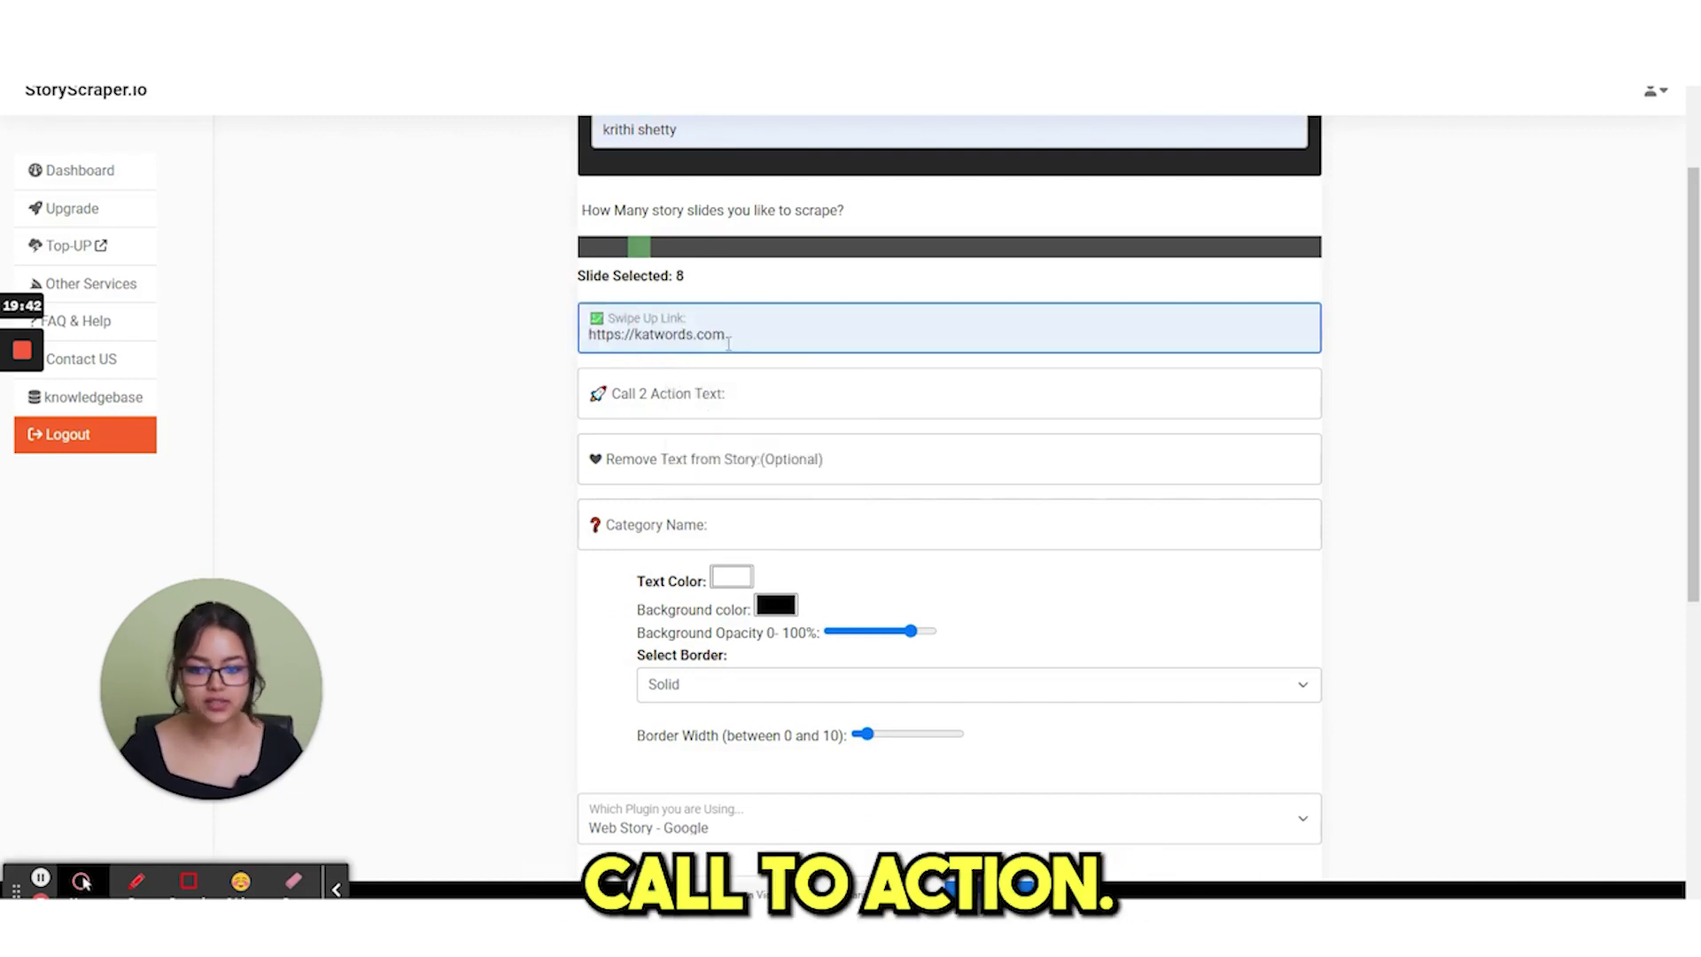
pyautogui.click(673, 392)
pyautogui.click(664, 266)
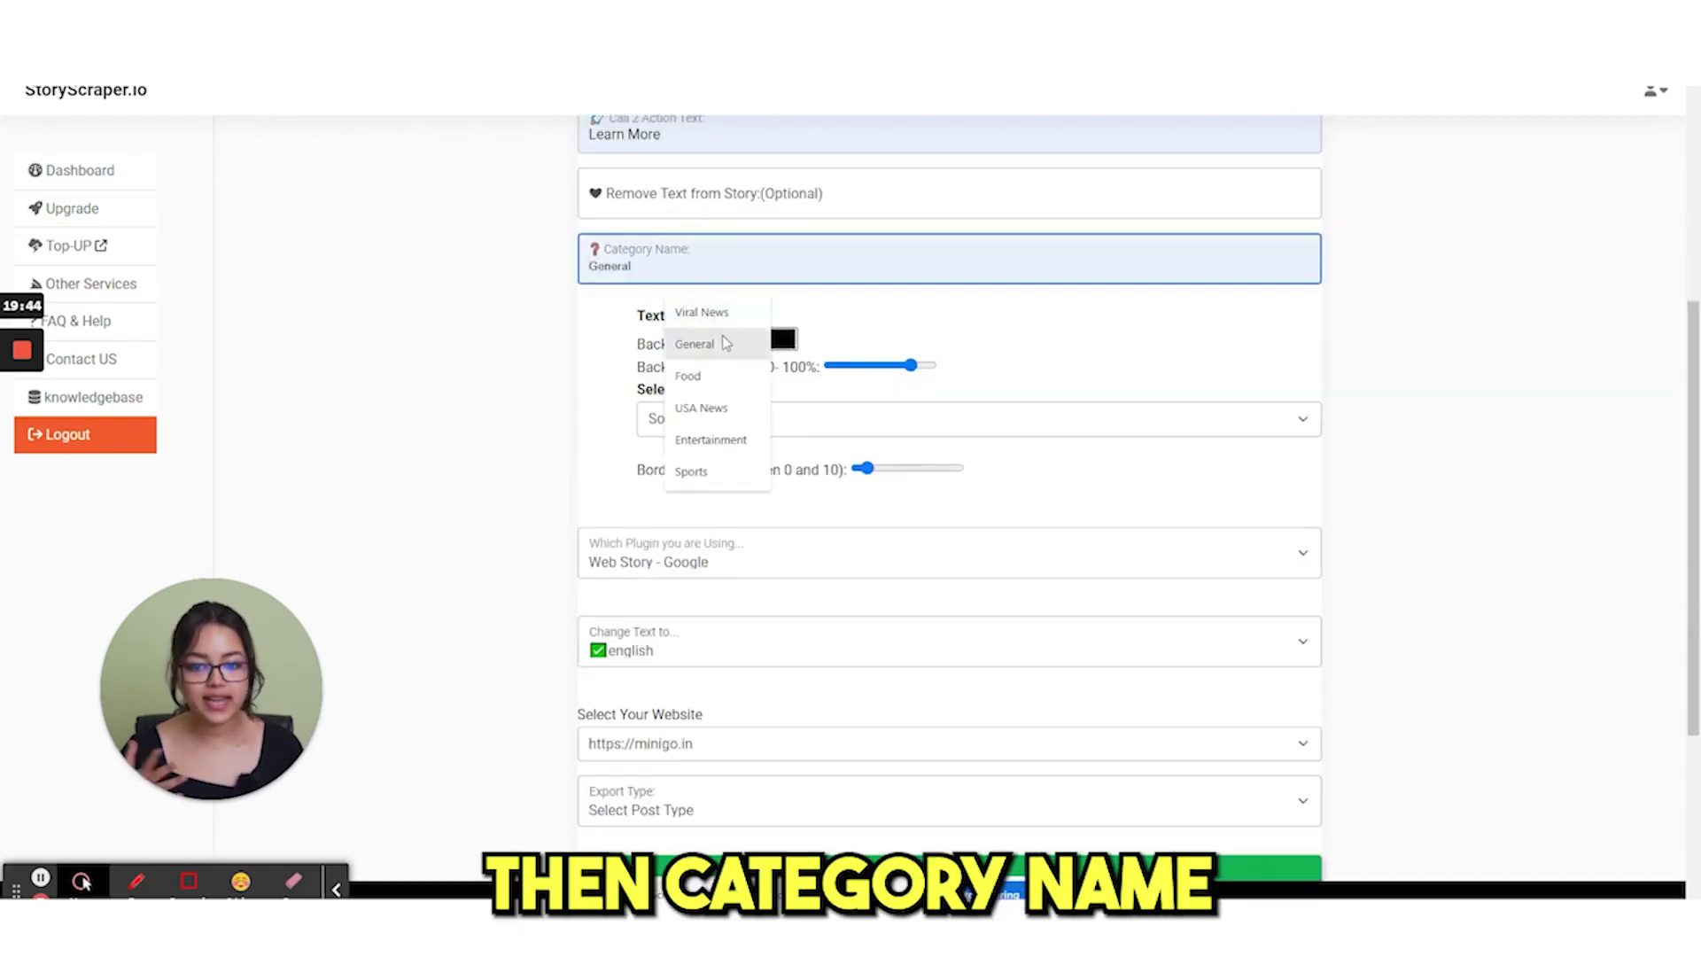
pyautogui.click(722, 342)
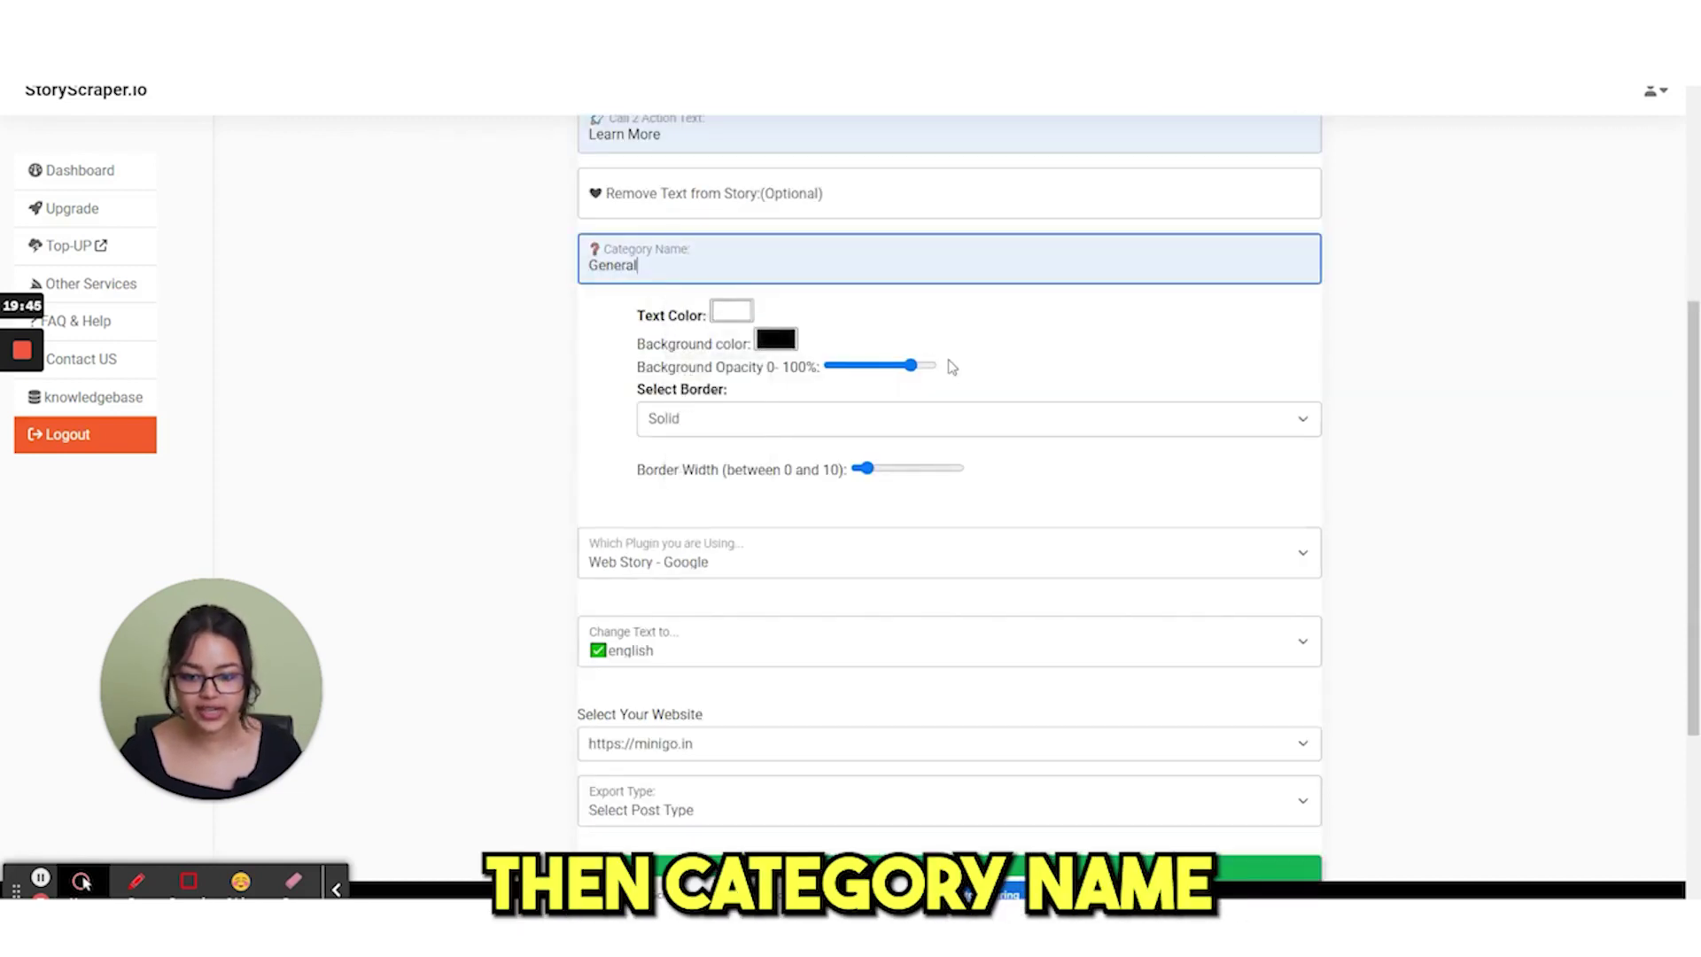
# - Set the story text colour to bright red
pyautogui.click(950, 365)
pyautogui.click(731, 311)
pyautogui.click(885, 368)
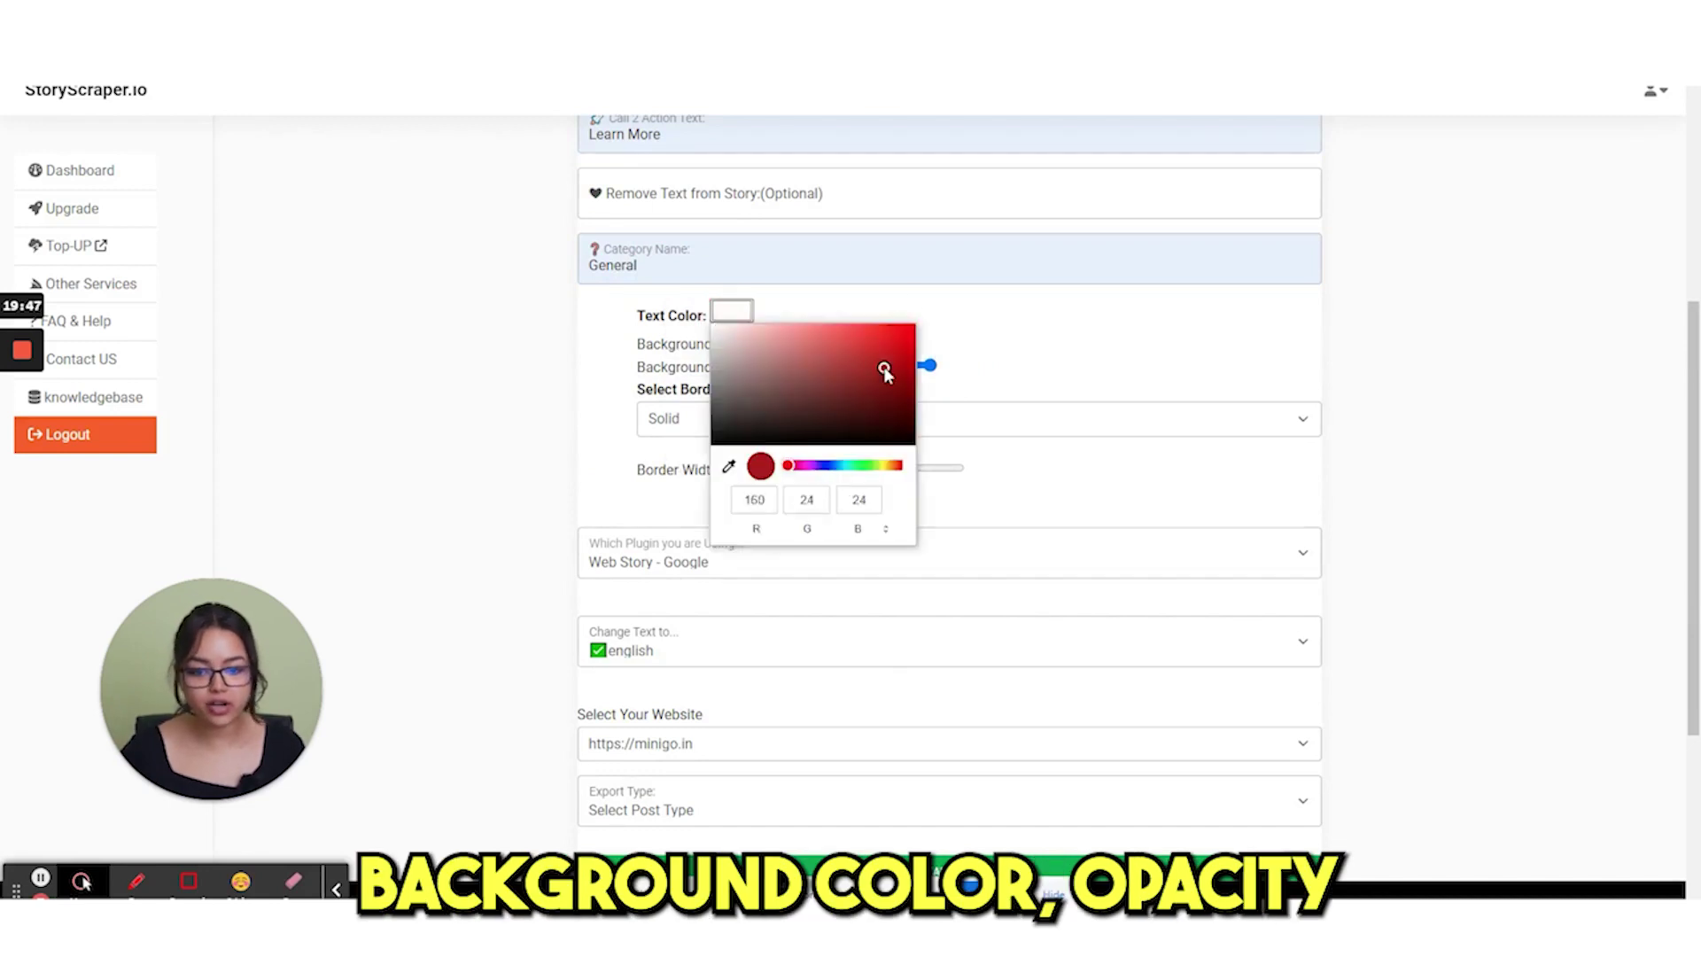
pyautogui.moveTo(885, 368); pyautogui.dragTo(1078, 346)
pyautogui.click(1078, 345)
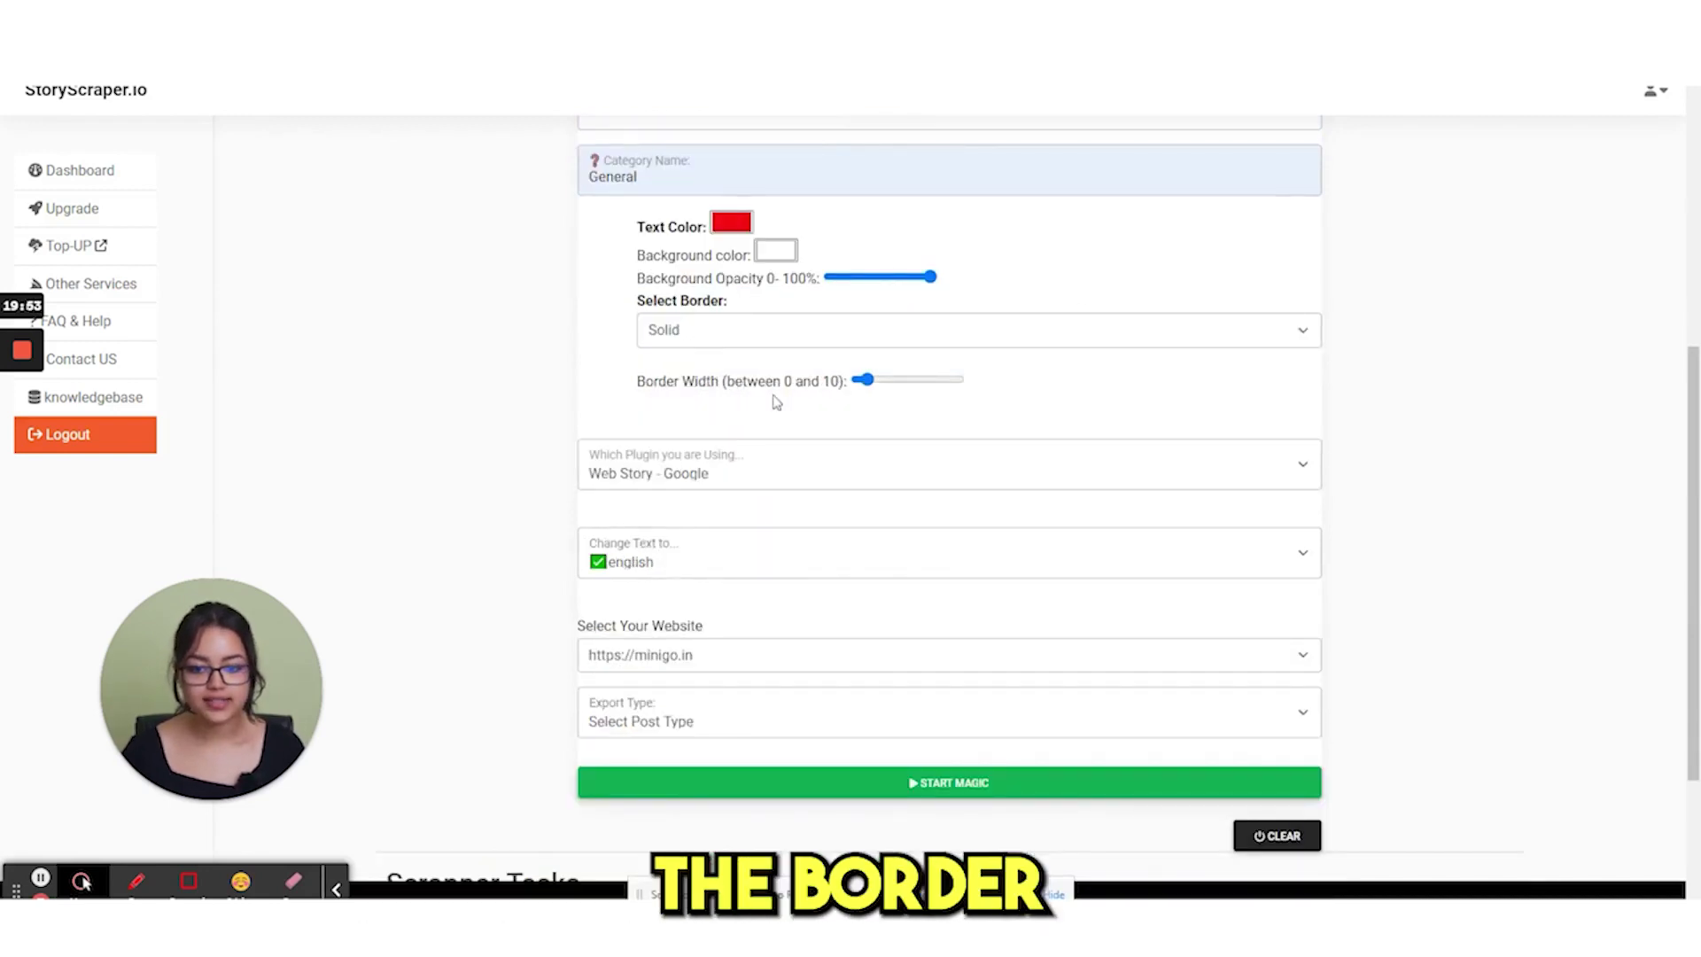
# - Set the story language to Hindi and bring up the export type choices
pyautogui.click(656, 553)
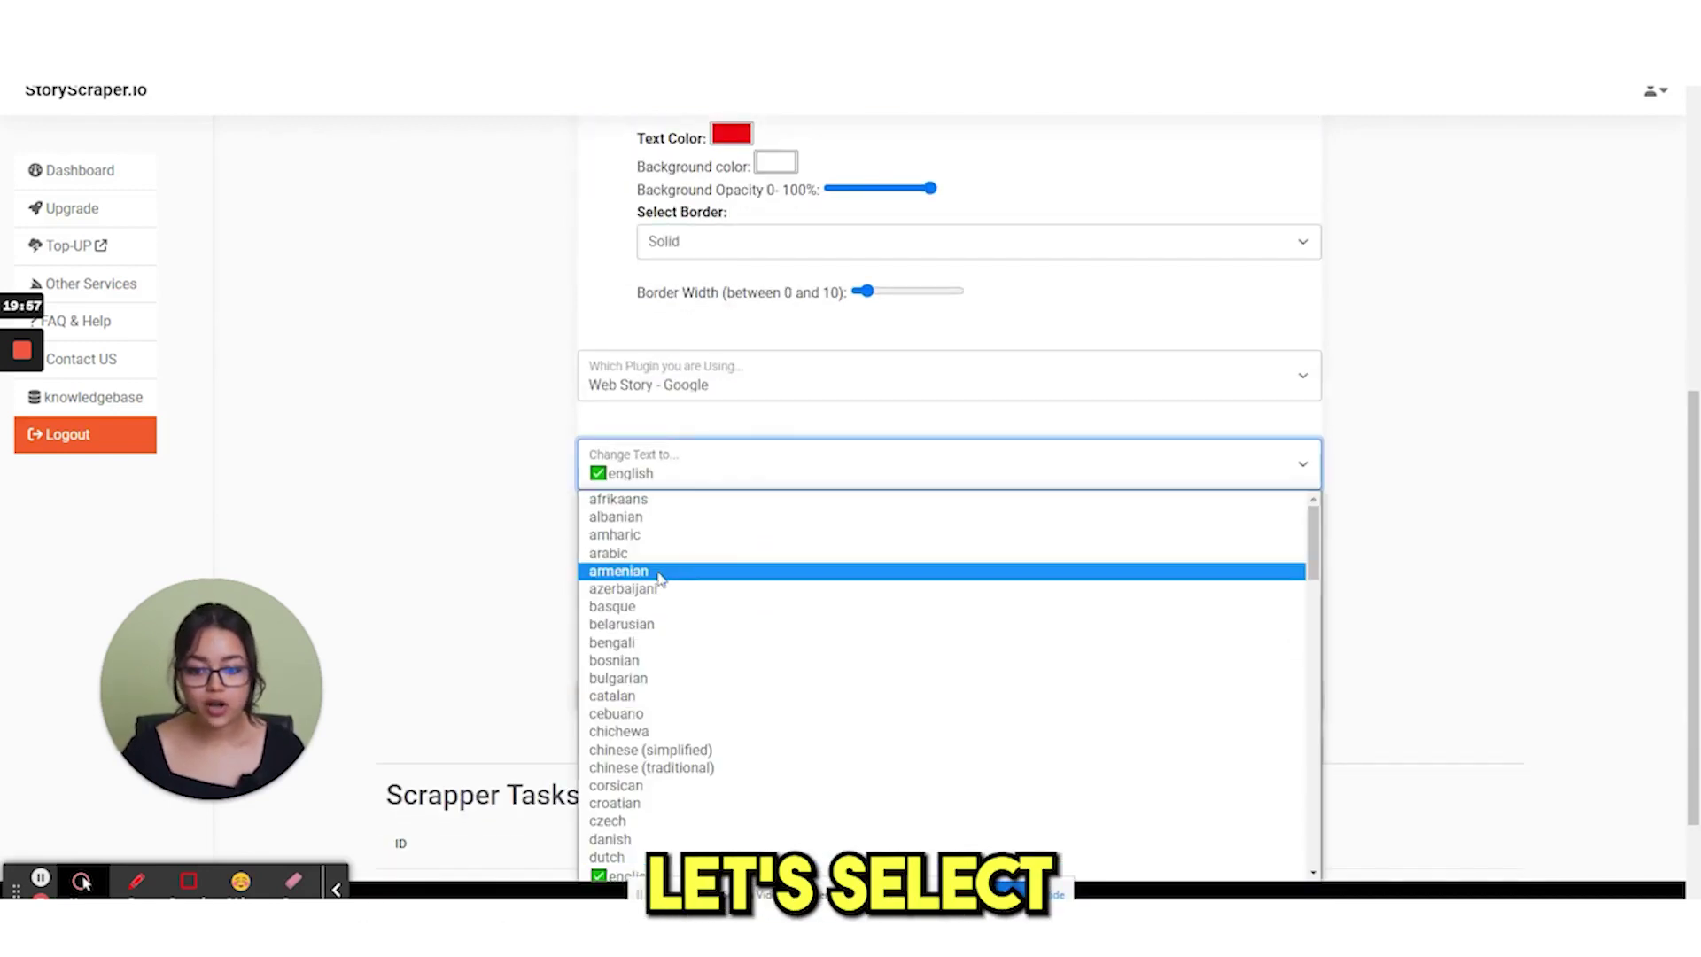
pyautogui.write('hindi')
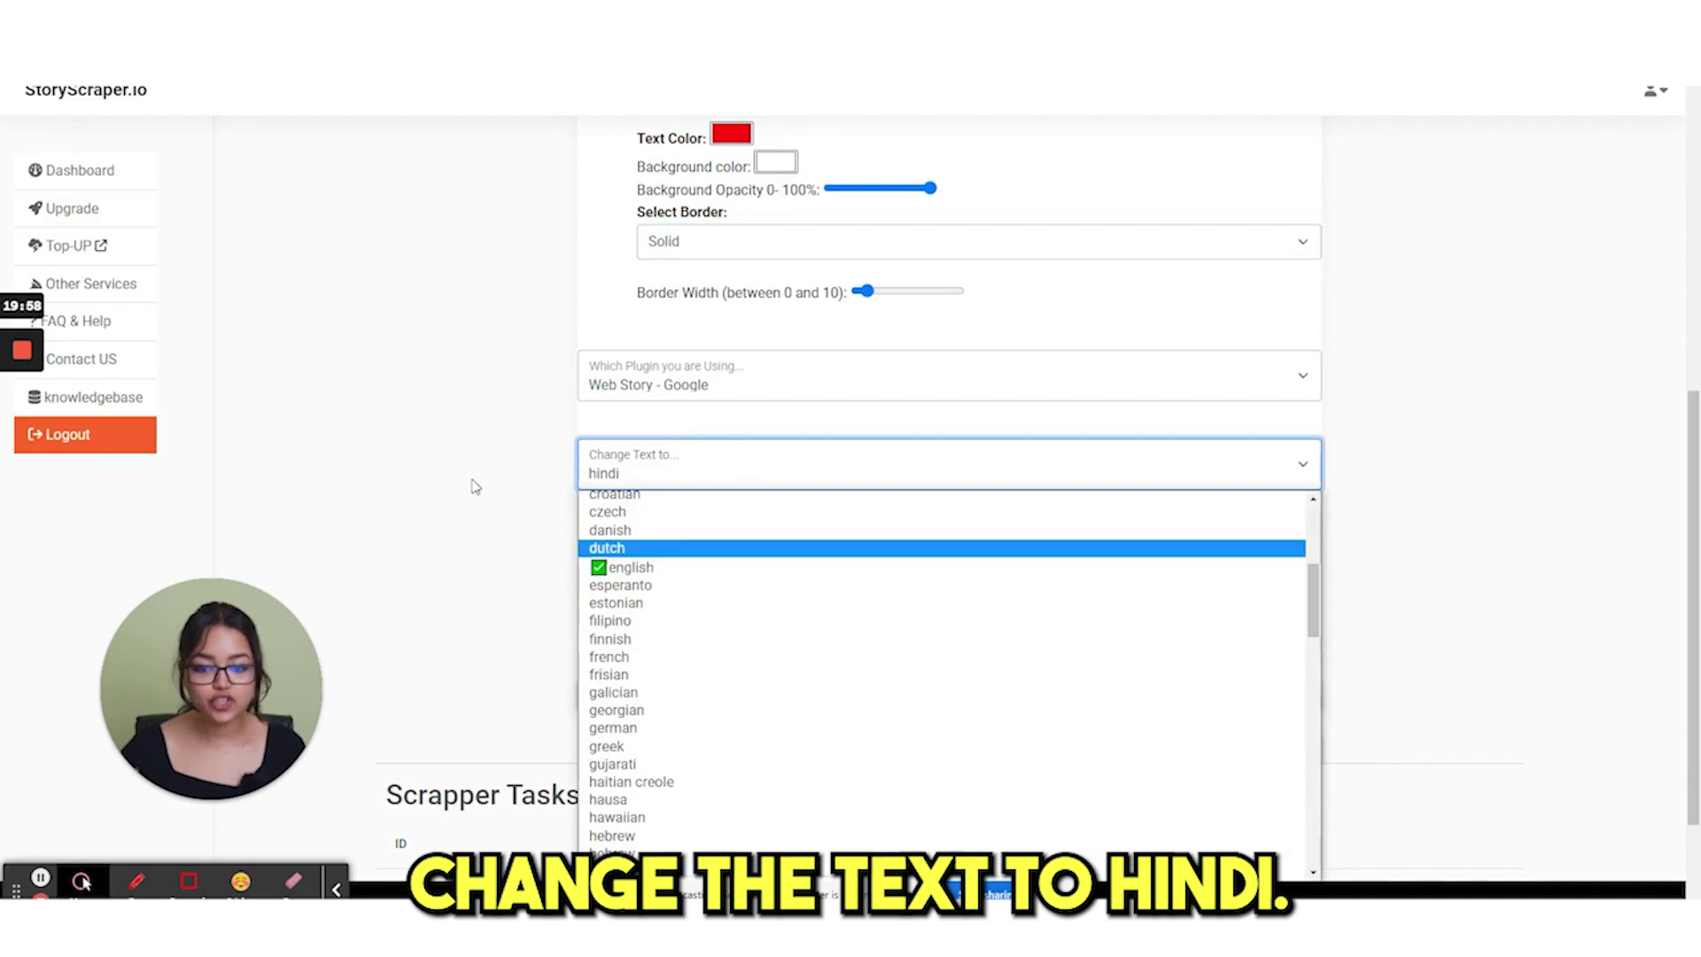
pyautogui.press('Return')
pyautogui.scroll(-2, 551, 467)
pyautogui.click(640, 480)
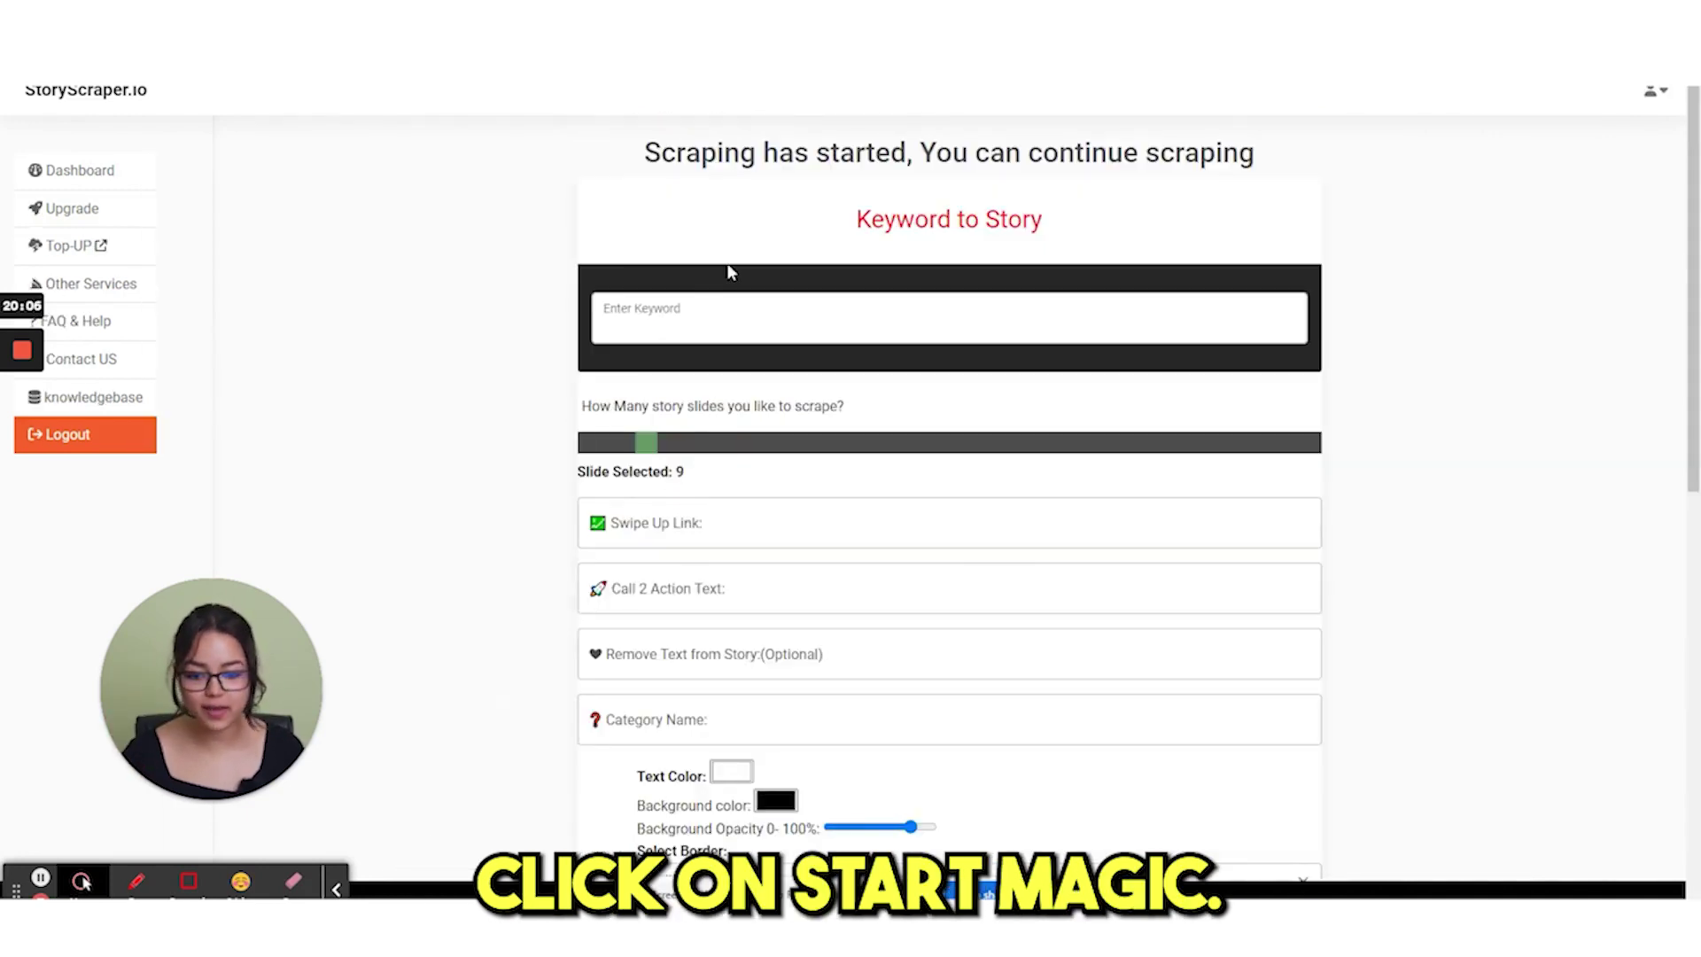
# - Highlight the scraping-started message and the new task's target website in Scrapper Tasks
pyautogui.moveTo(676, 152); pyautogui.dragTo(828, 153)
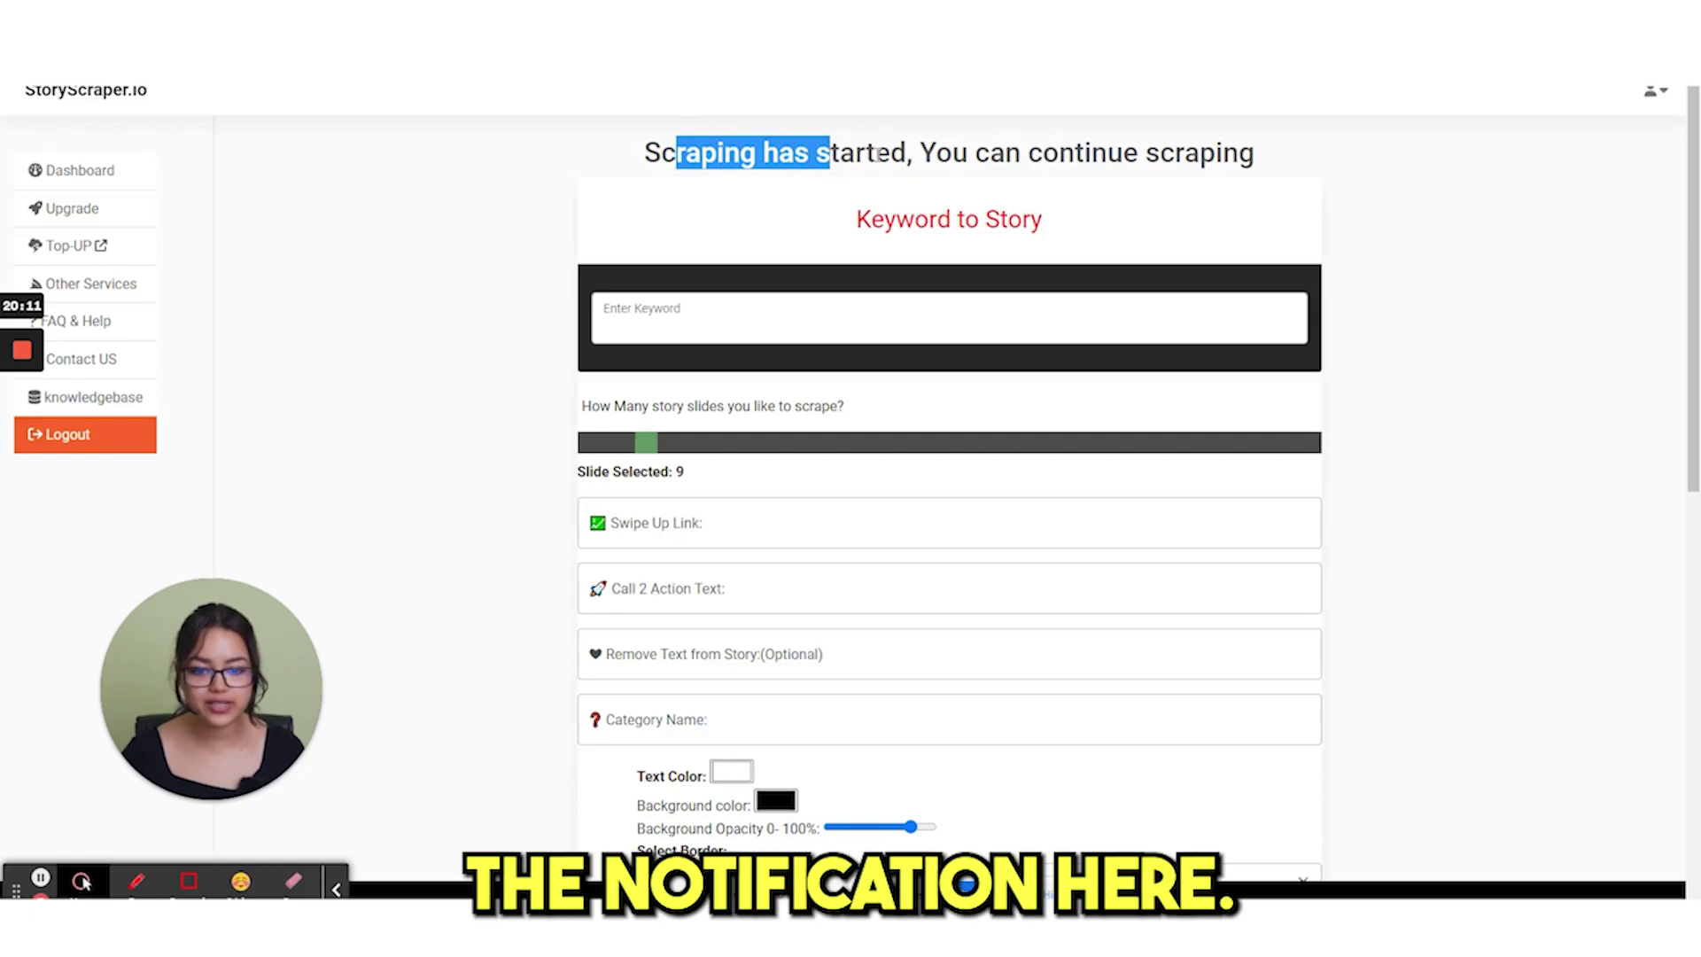
pyautogui.click(899, 157)
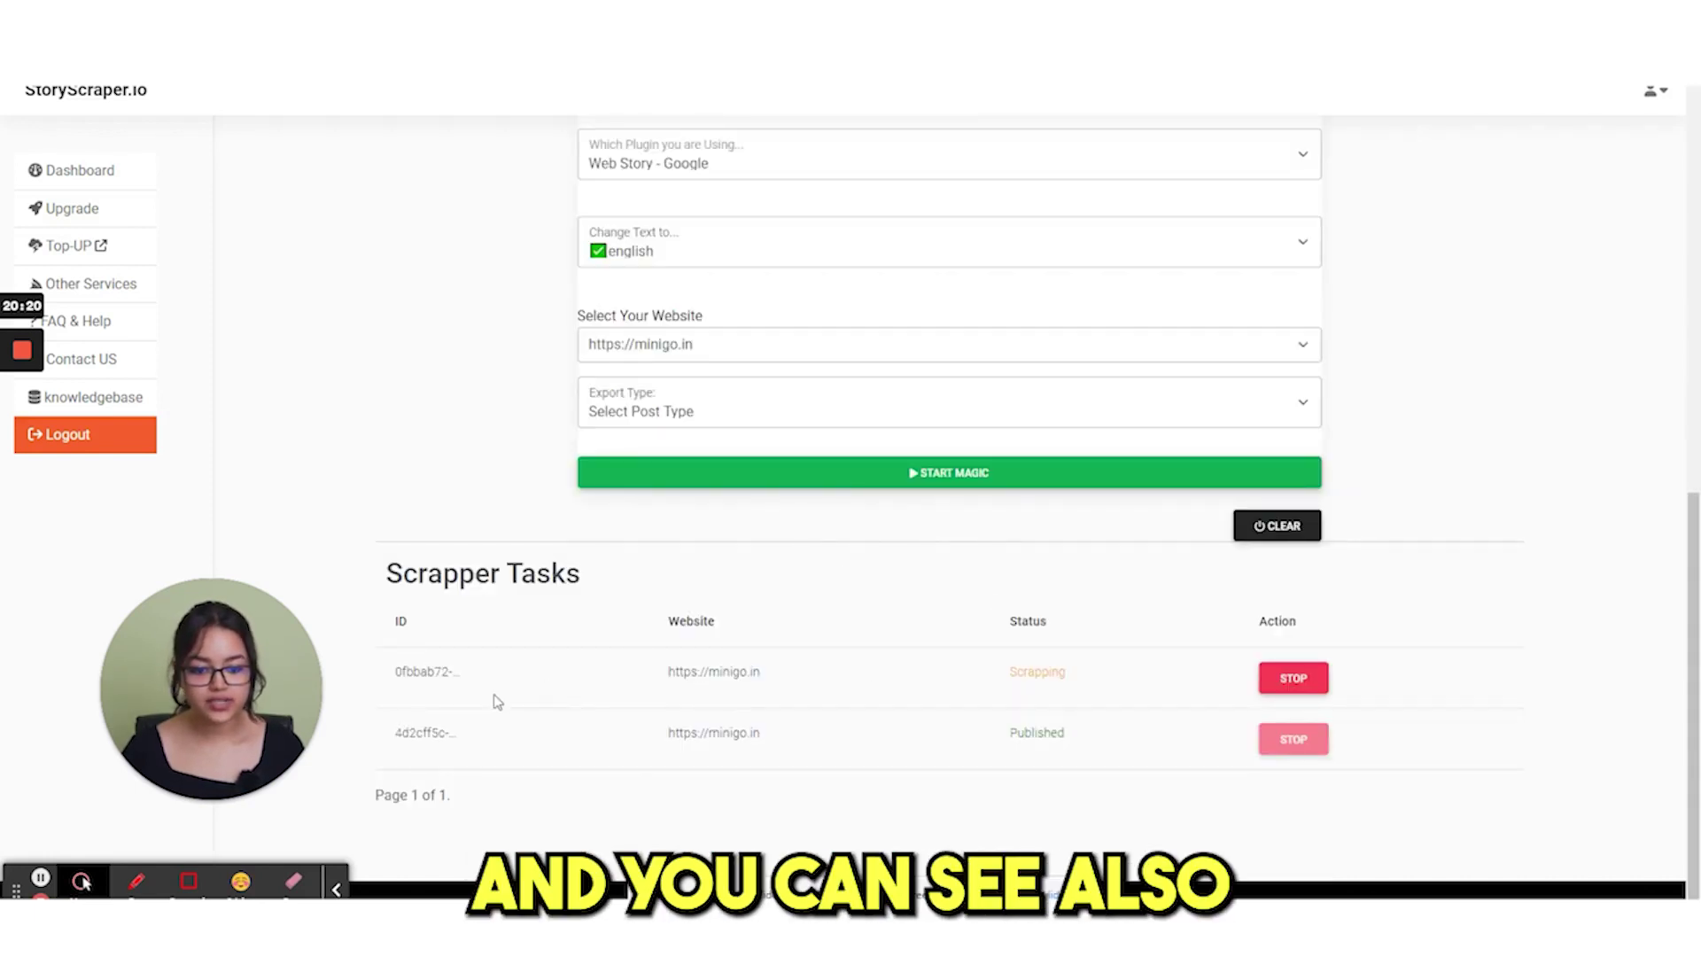
pyautogui.moveTo(660, 680); pyautogui.dragTo(771, 672)
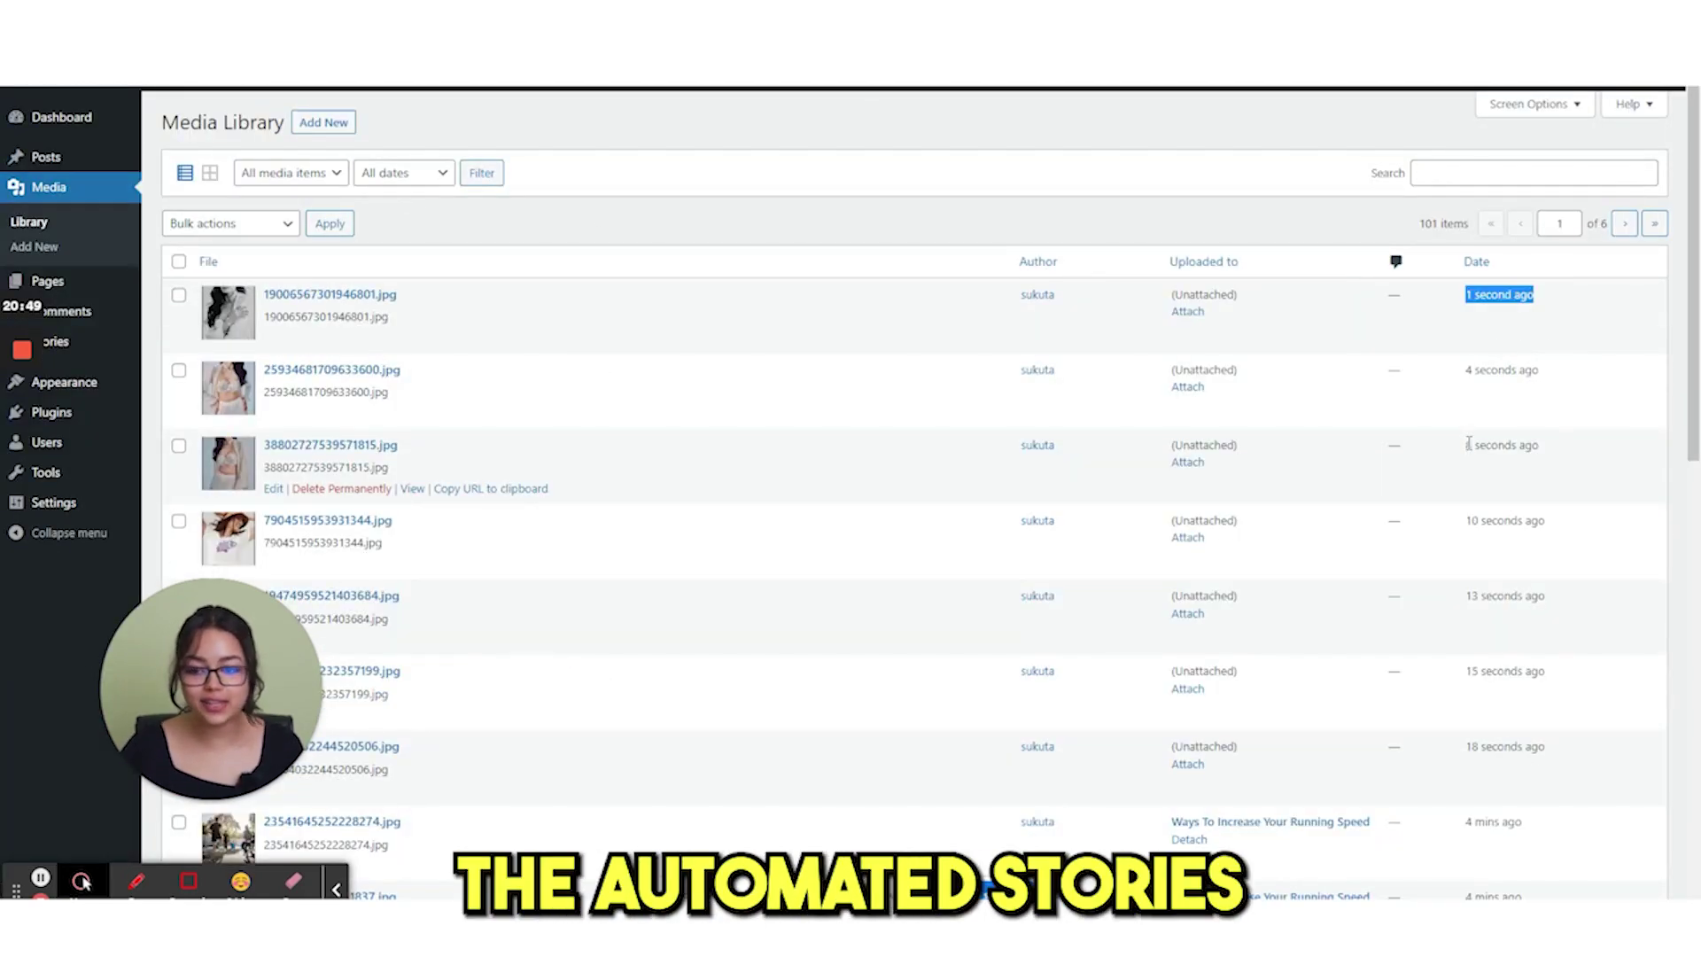
# - Highlight how recently the newest images were uploaded in the Media Library's Date column
pyautogui.moveTo(1467, 444); pyautogui.dragTo(1538, 444)
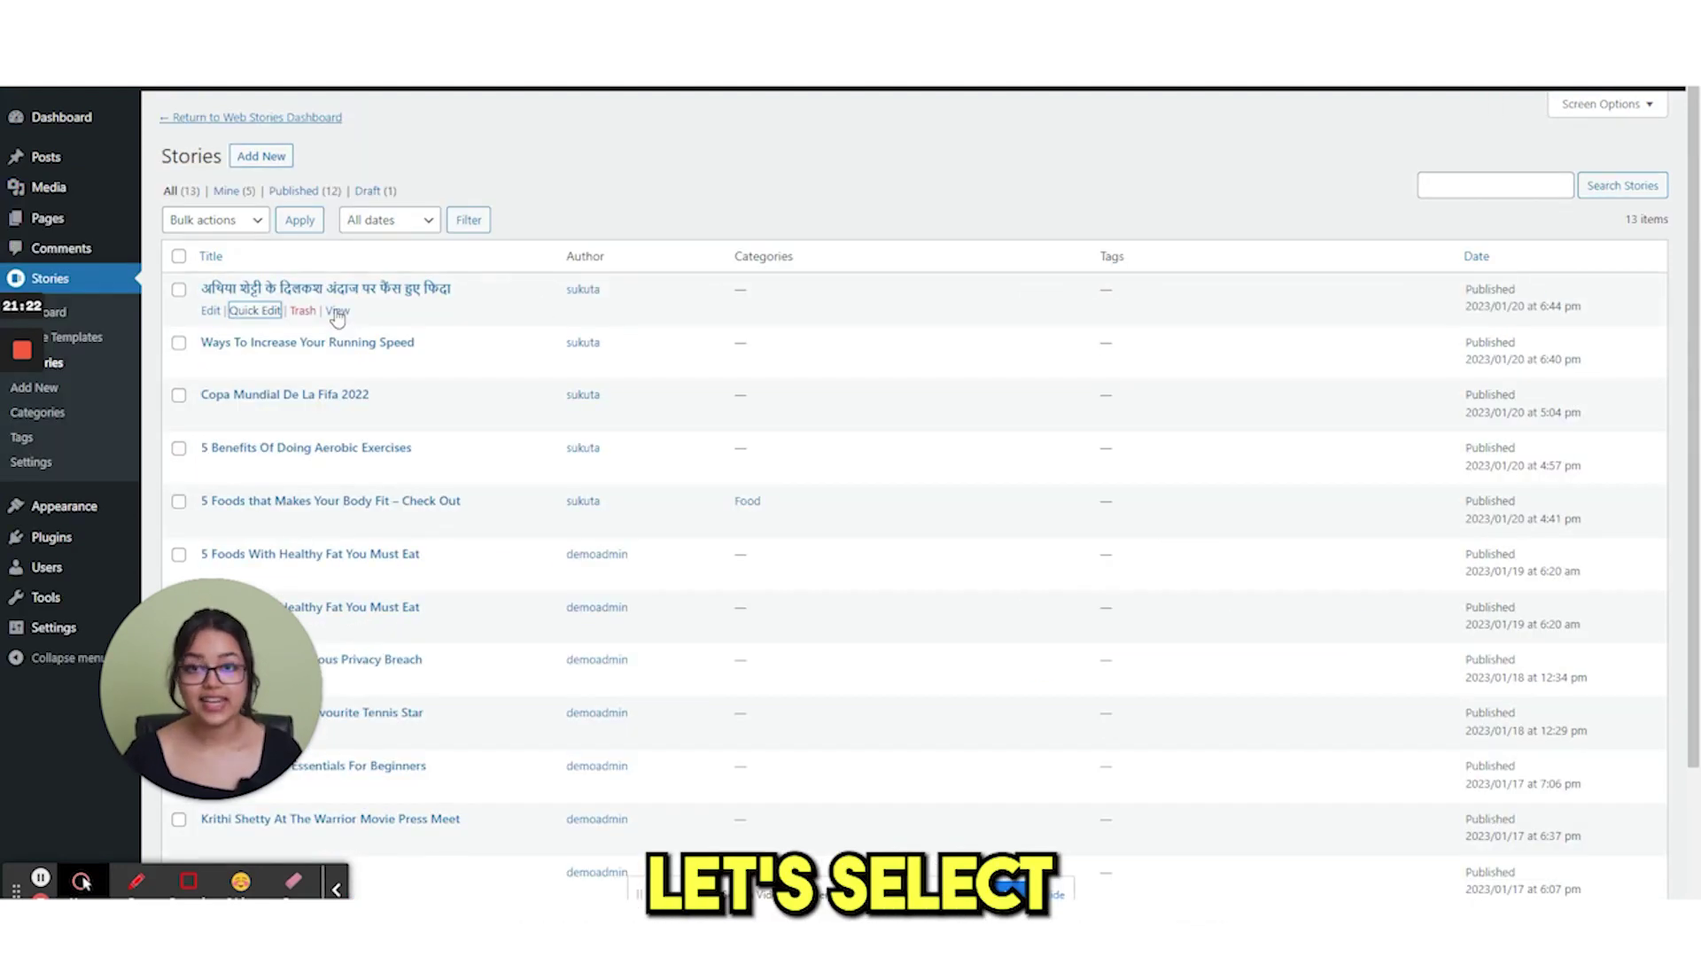
# - Preview the new Hindi story in a new tab and advance through four slides
pyautogui.rightClick(337, 310)
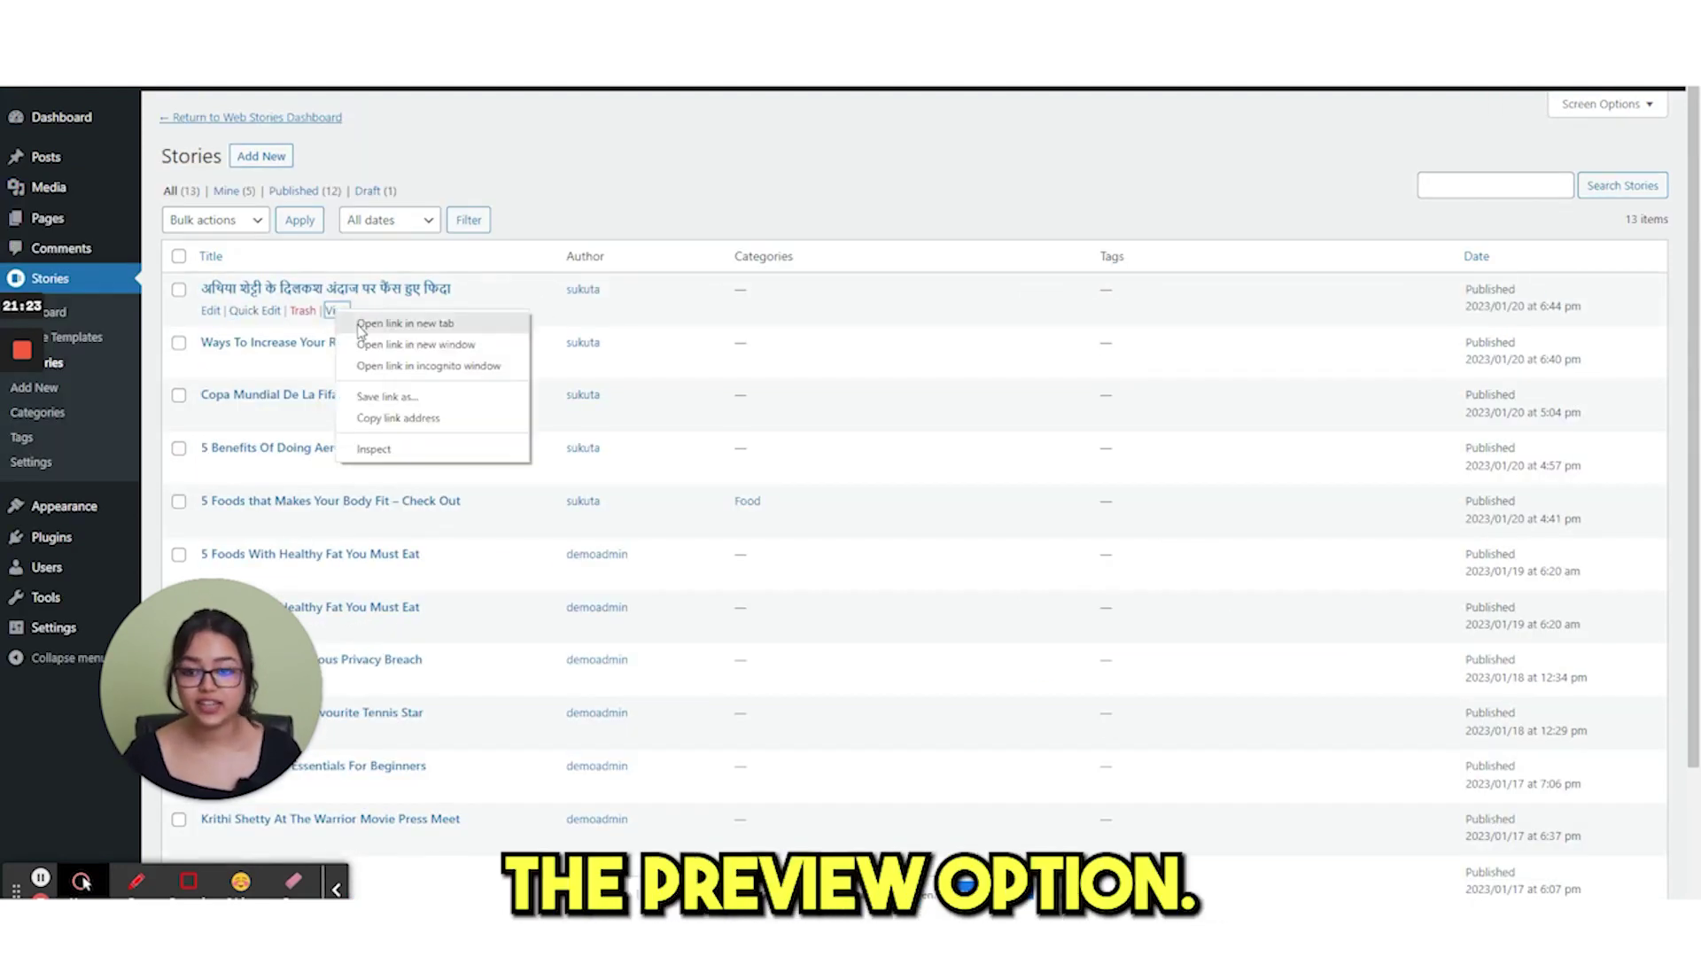
pyautogui.click(381, 322)
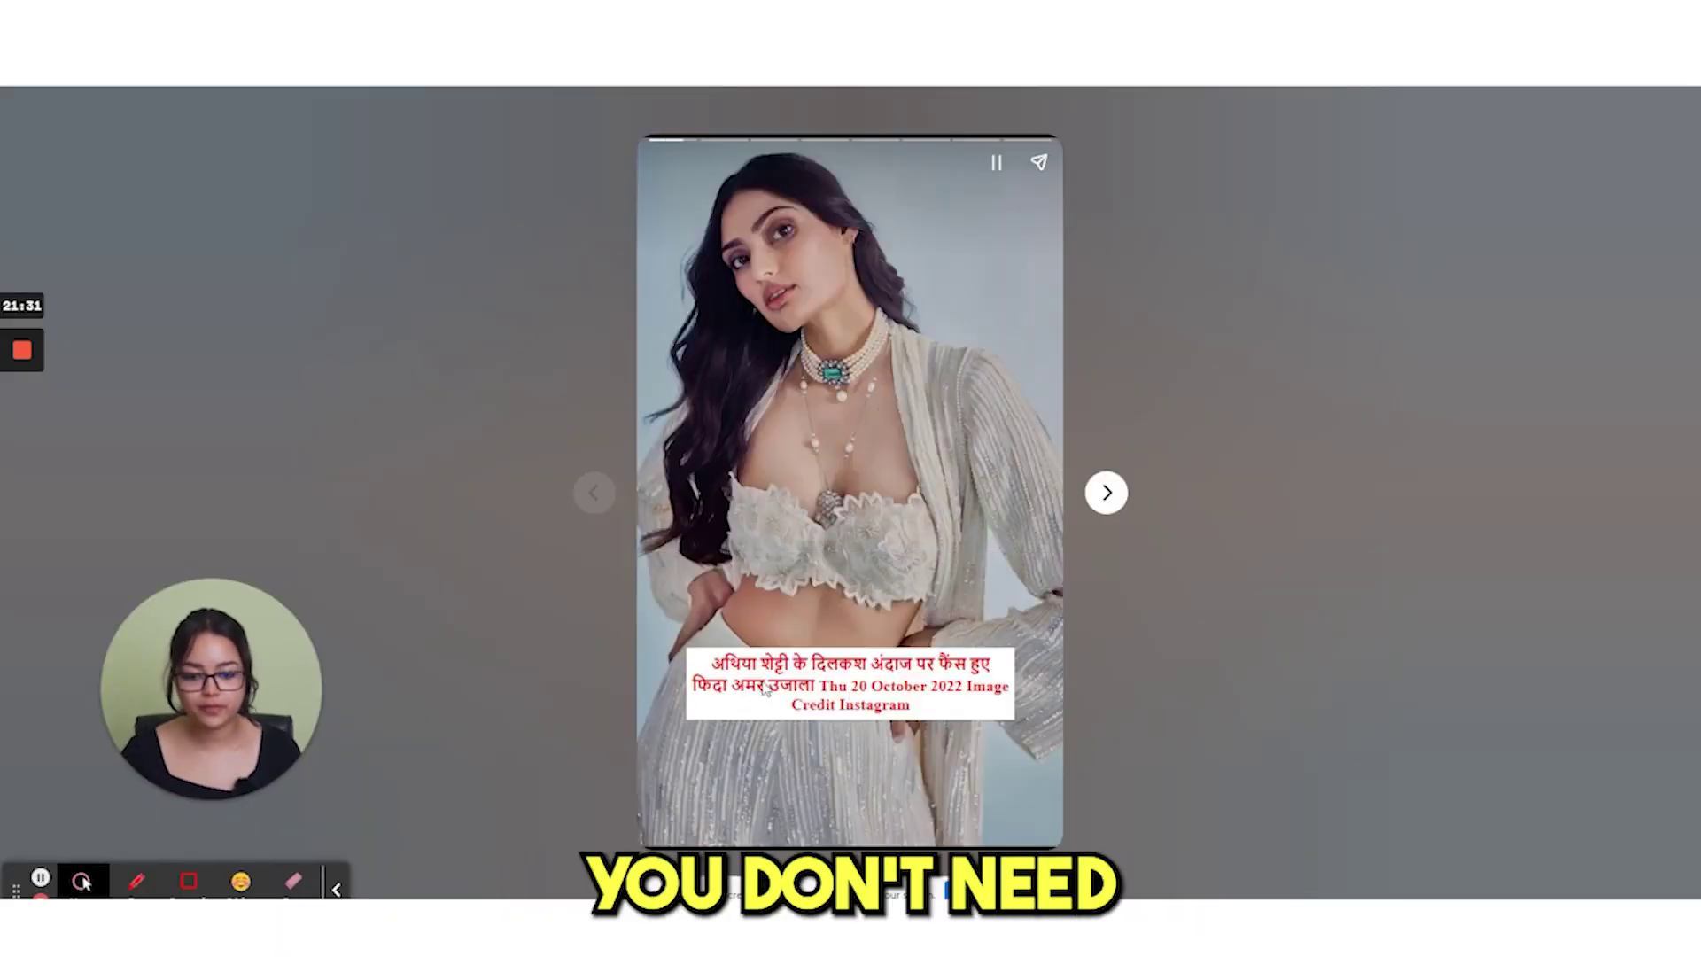
pyautogui.click(1105, 492)
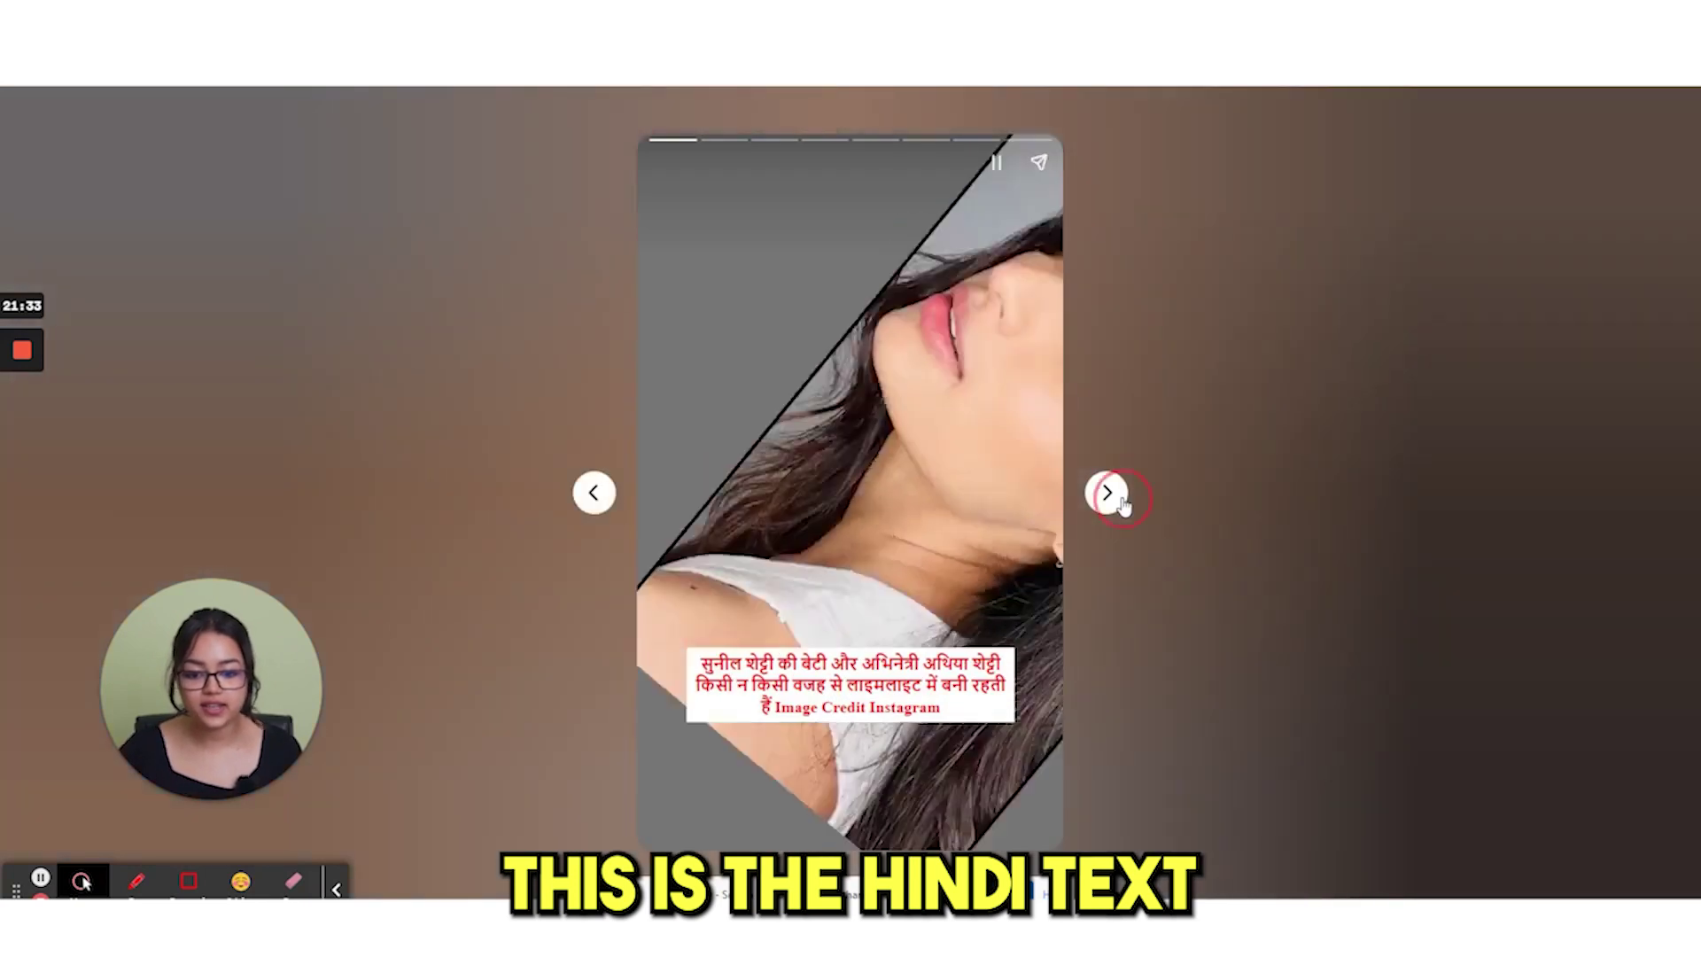
pyautogui.click(1105, 493)
pyautogui.click(1105, 493)
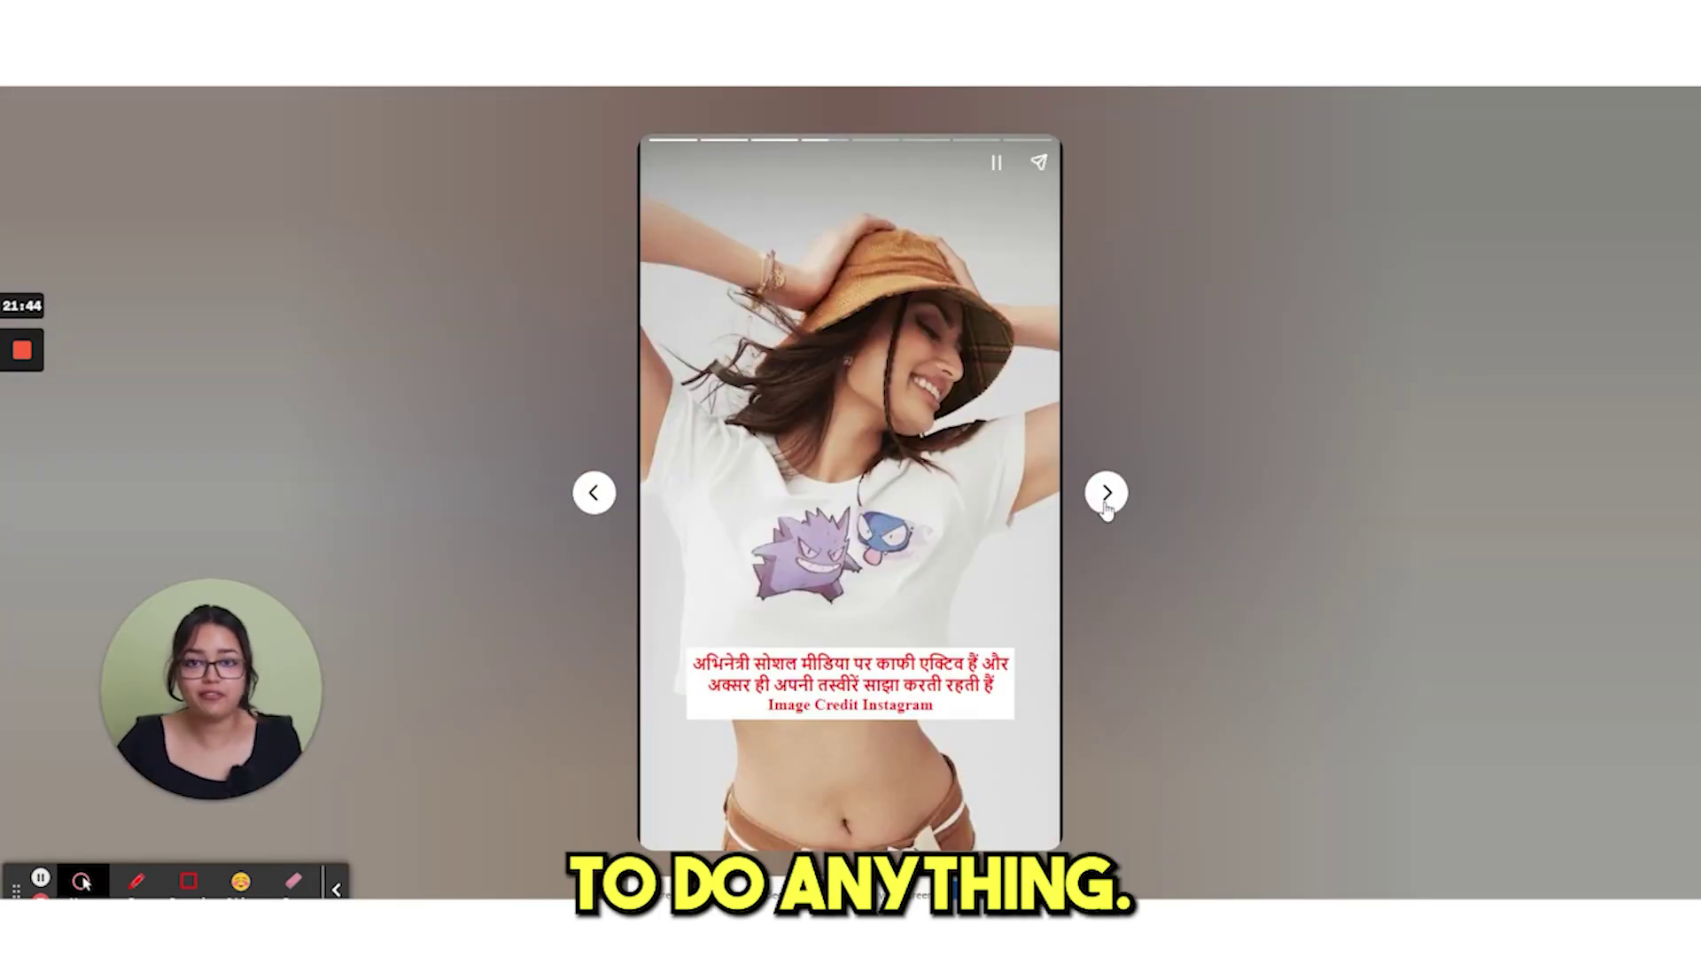
pyautogui.click(1106, 493)
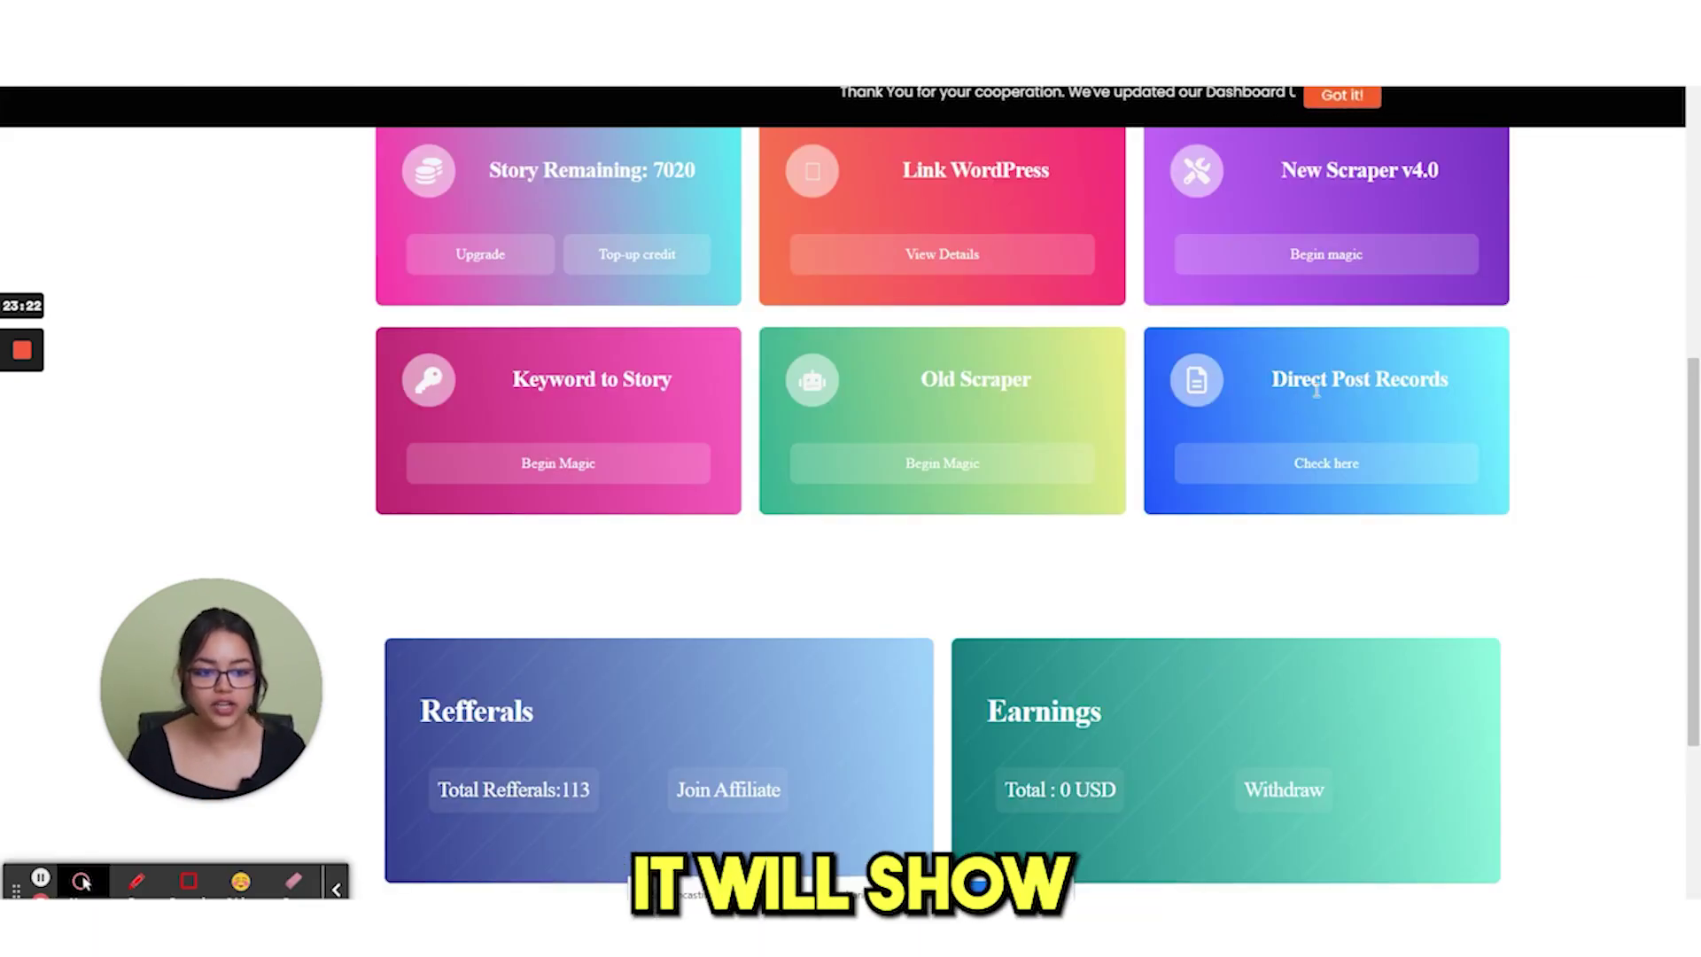
# - Open the Direct Post Records page from its dashboard card's Check here link
pyautogui.click(1322, 461)
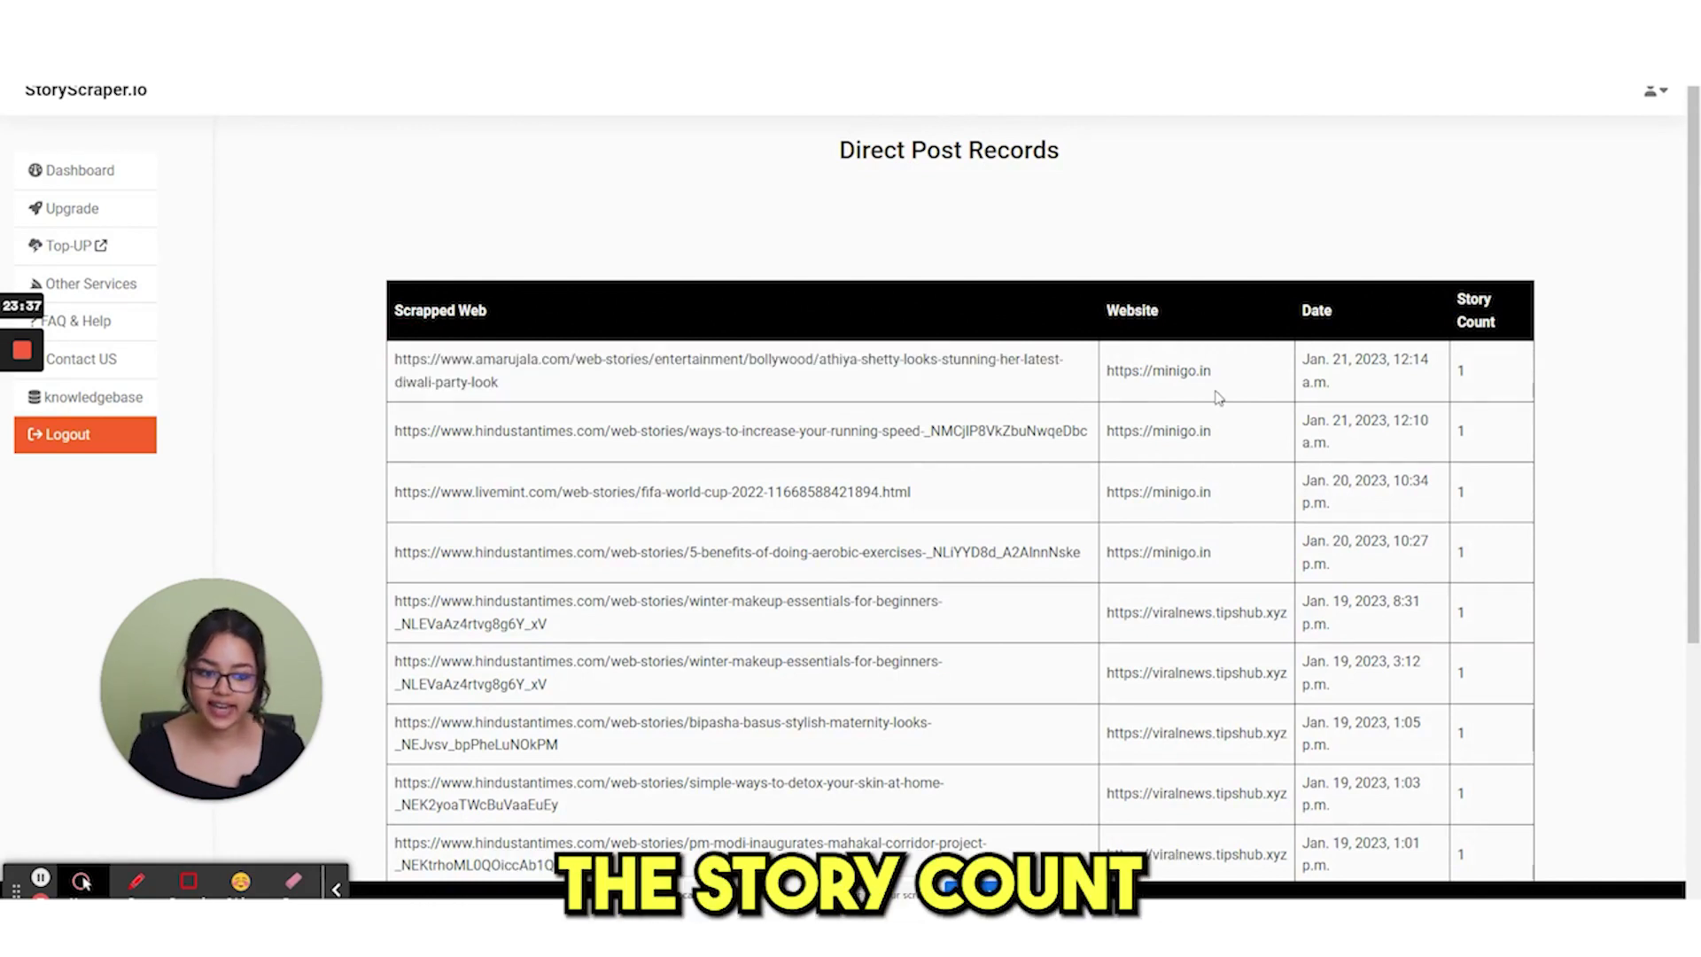
# - Highlight the newest record's date, Jan. 21, 2023, 12:14 a.m., in Direct Post Records
pyautogui.tripleClick(1311, 360)
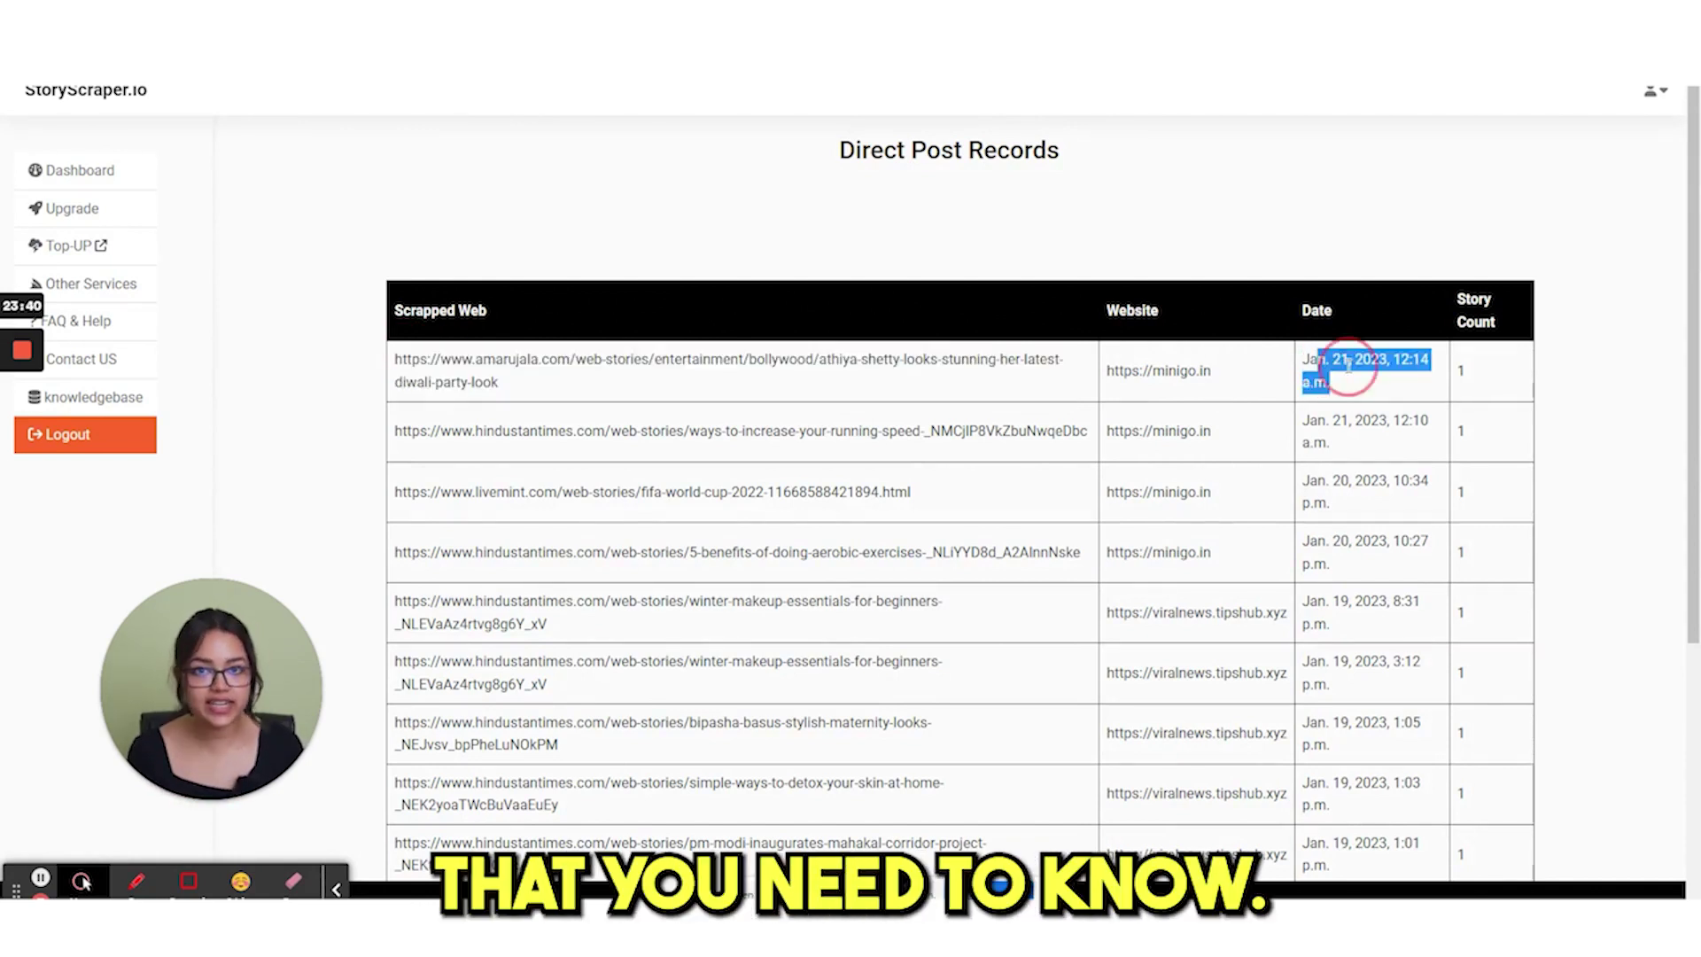
pyautogui.click(1422, 384)
pyautogui.doubleClick(1424, 364)
pyautogui.click(1424, 363)
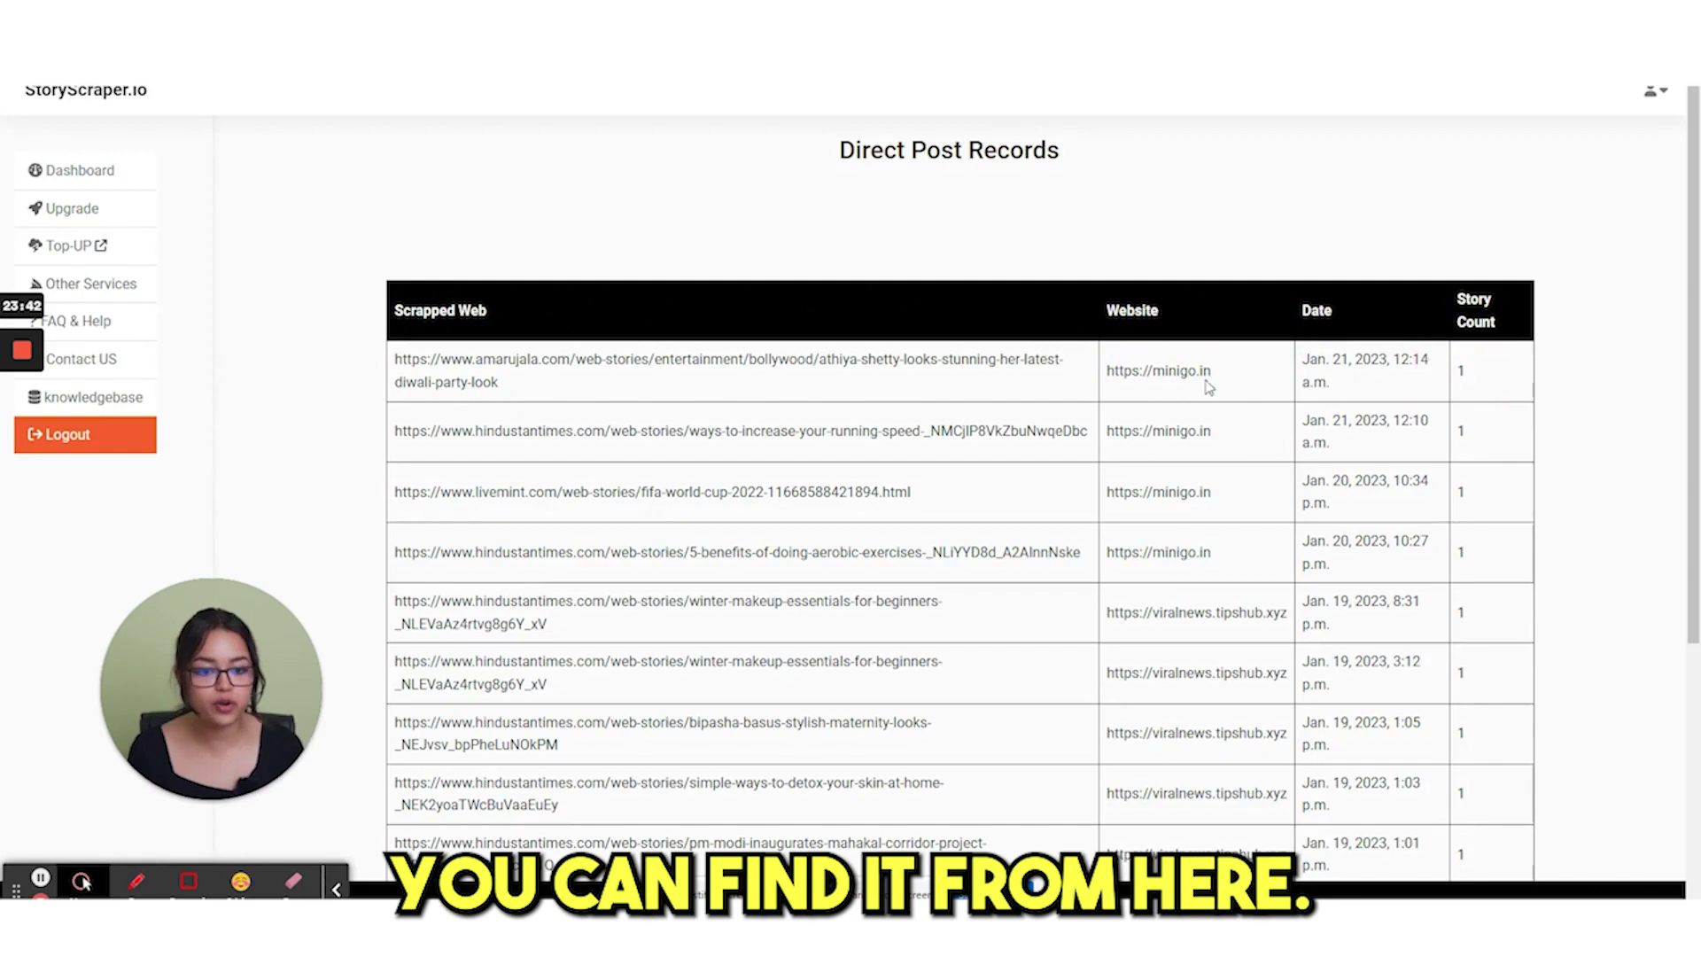